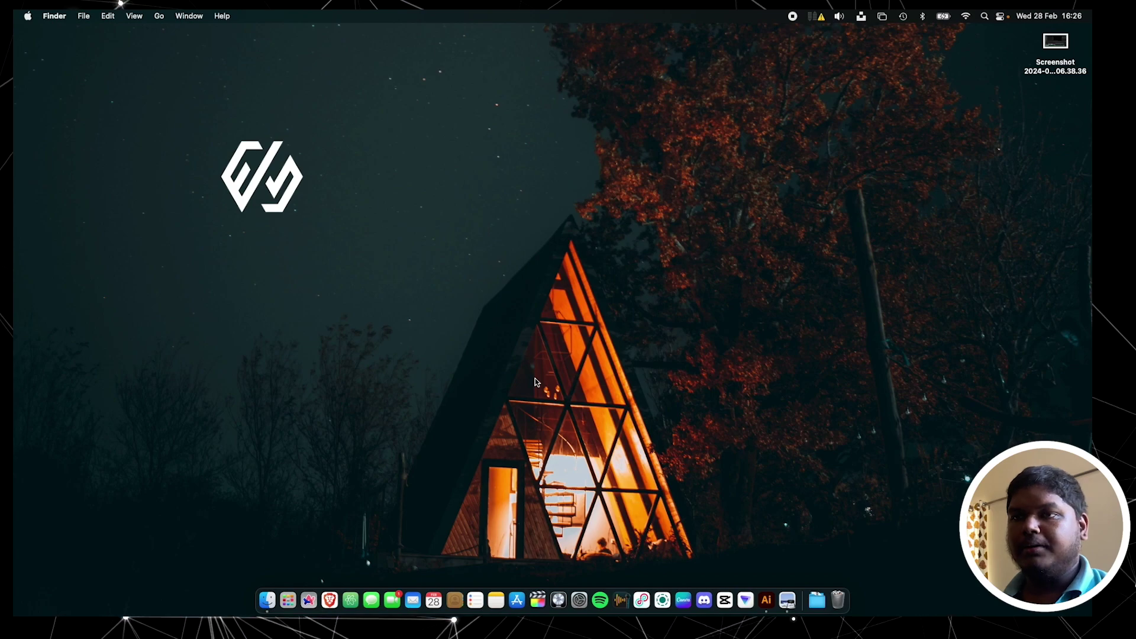
# Open the Logo folder in Finder and preview raw logo.png and writing.png in Quick Look
pyautogui.click(266, 598)
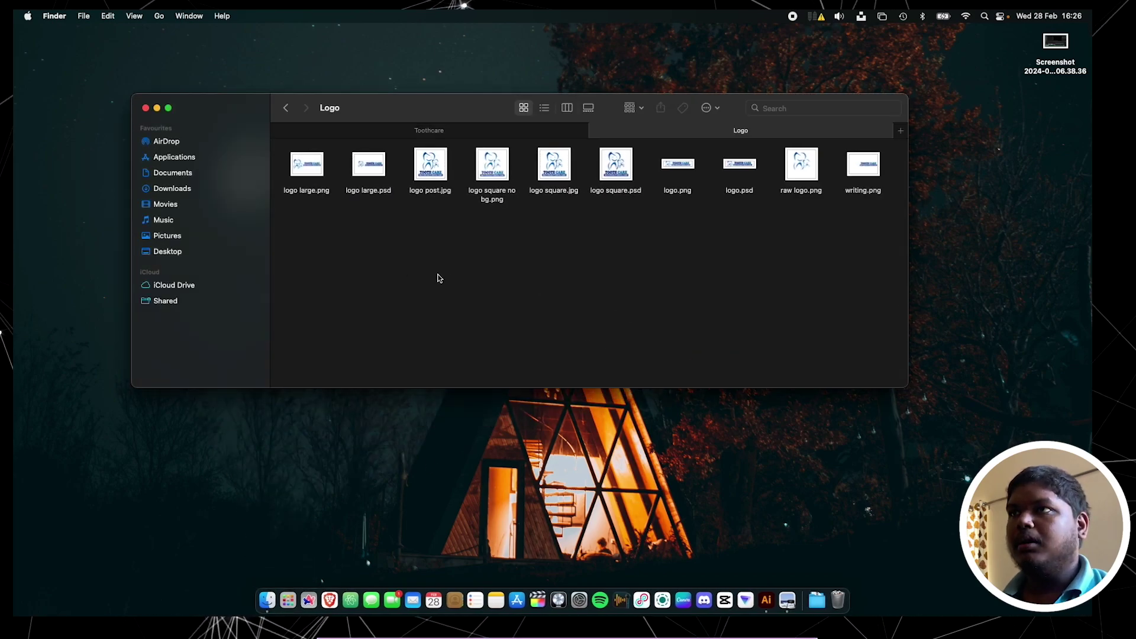
pyautogui.moveTo(303, 223); pyautogui.dragTo(860, 218)
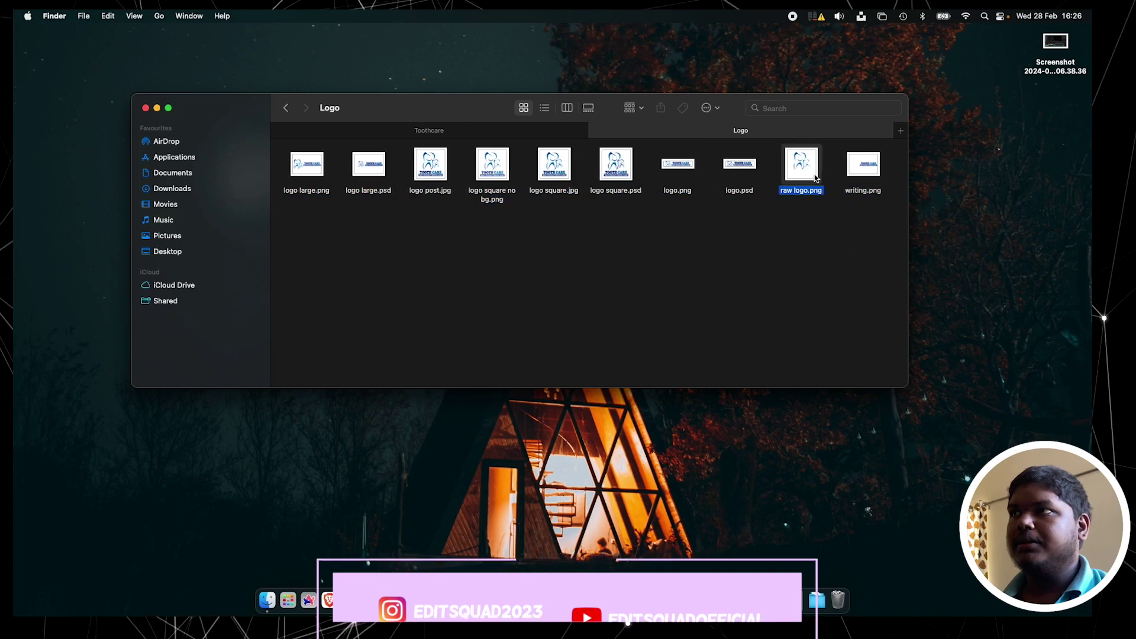
pyautogui.click(815, 178)
pyautogui.press('space')
pyautogui.press('Right')
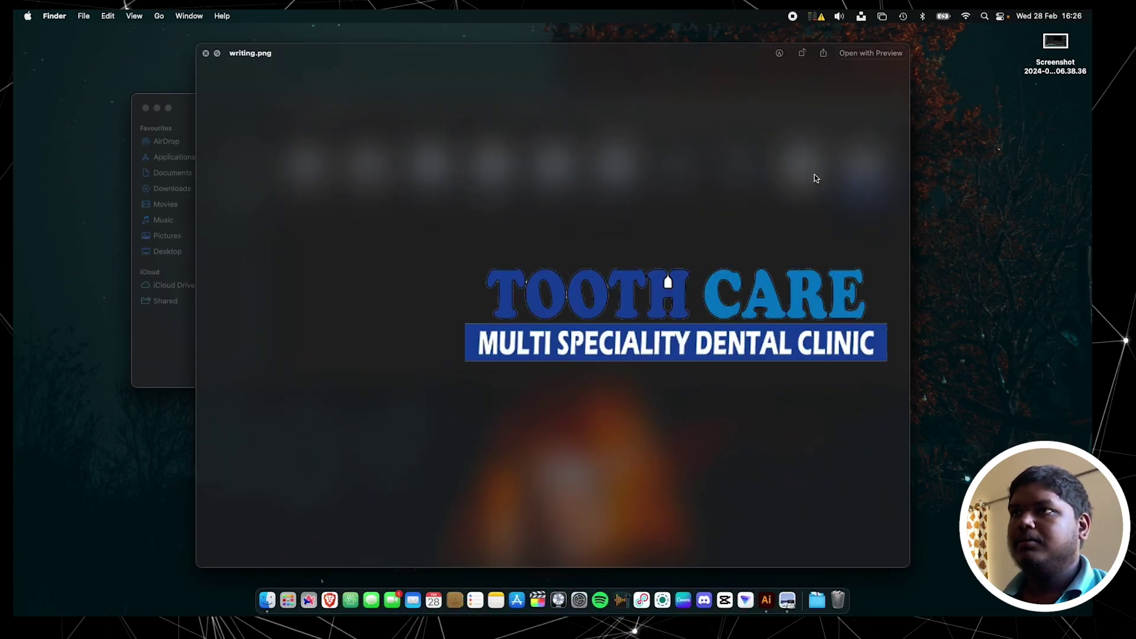
pyautogui.press('space')
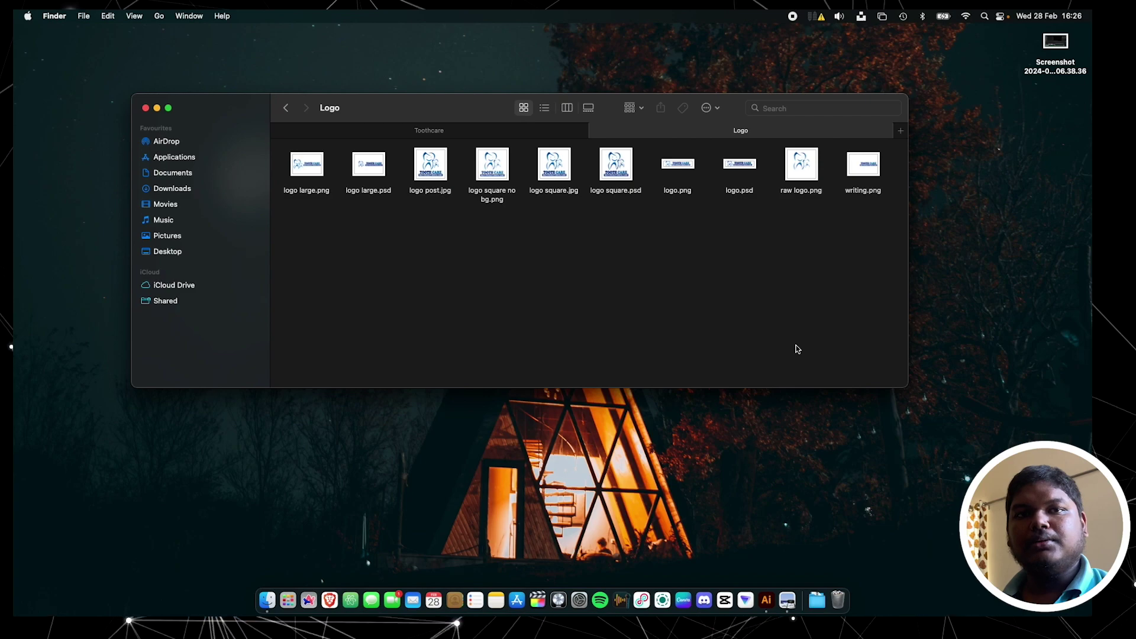
# Launch Illustrator and create 'toothcare letterhead', an A5 print document in pixels with two artboards
pyautogui.click(767, 598)
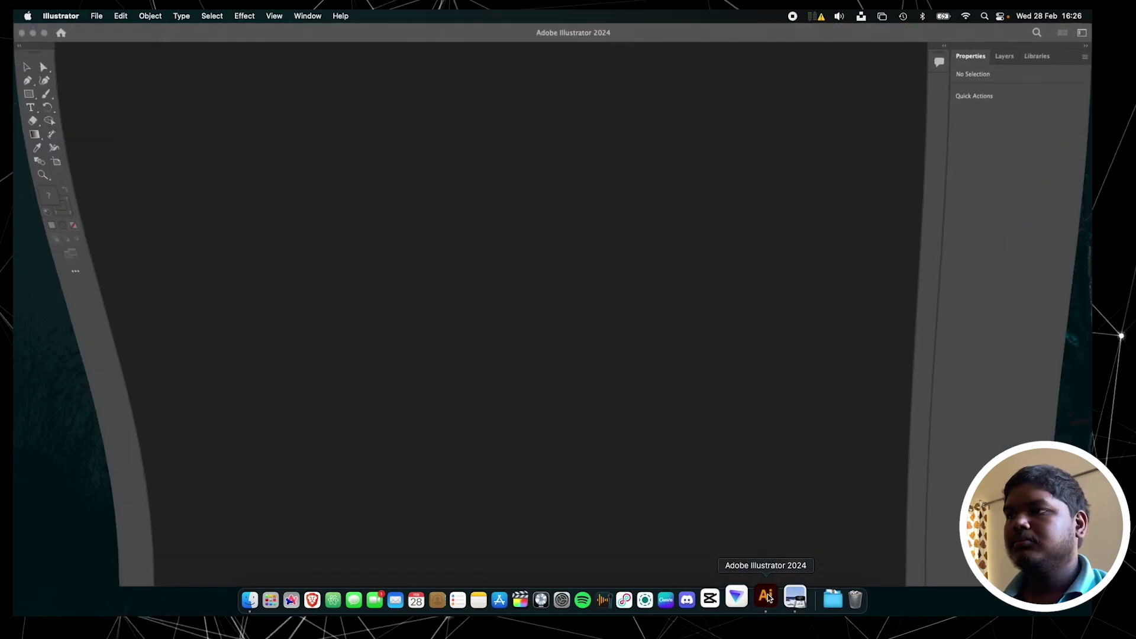
pyautogui.press('super+n')
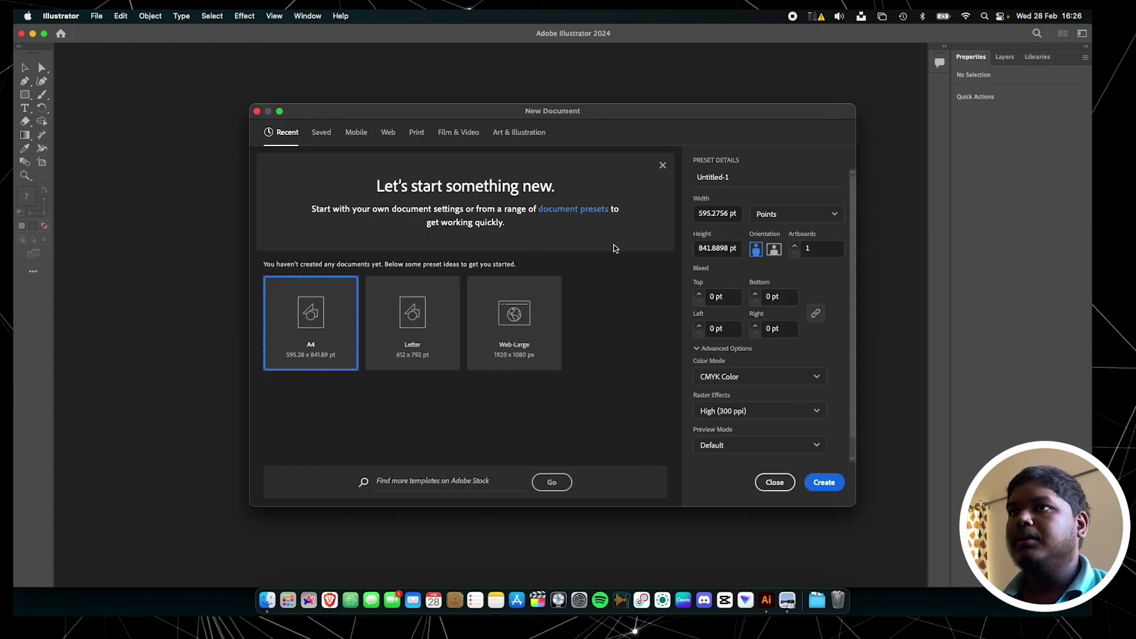
pyautogui.click(414, 134)
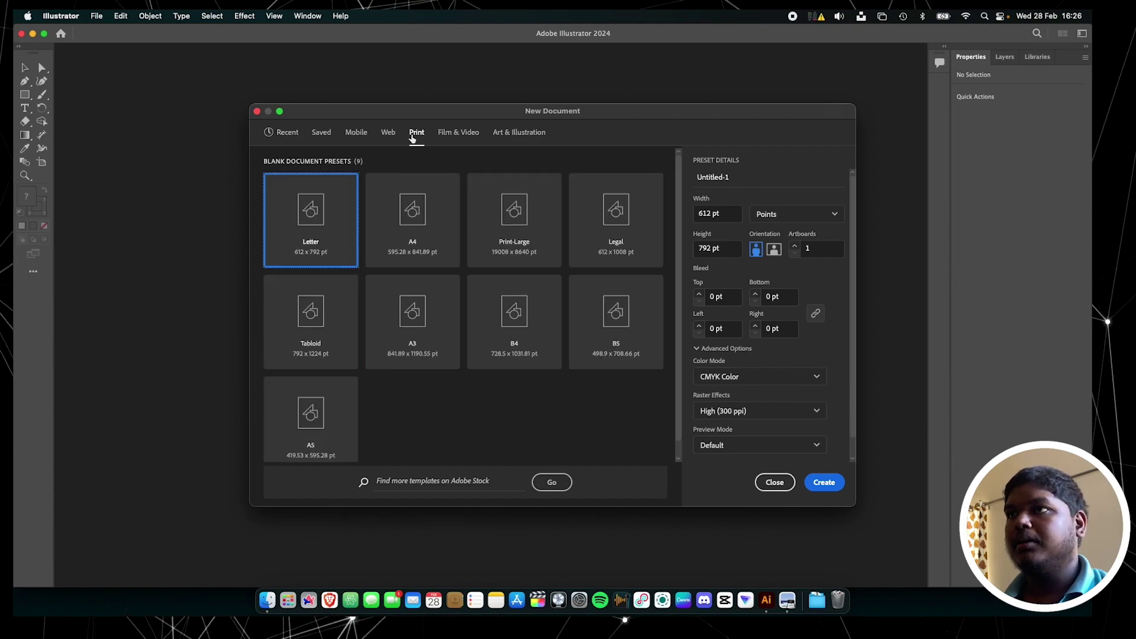
pyautogui.click(337, 411)
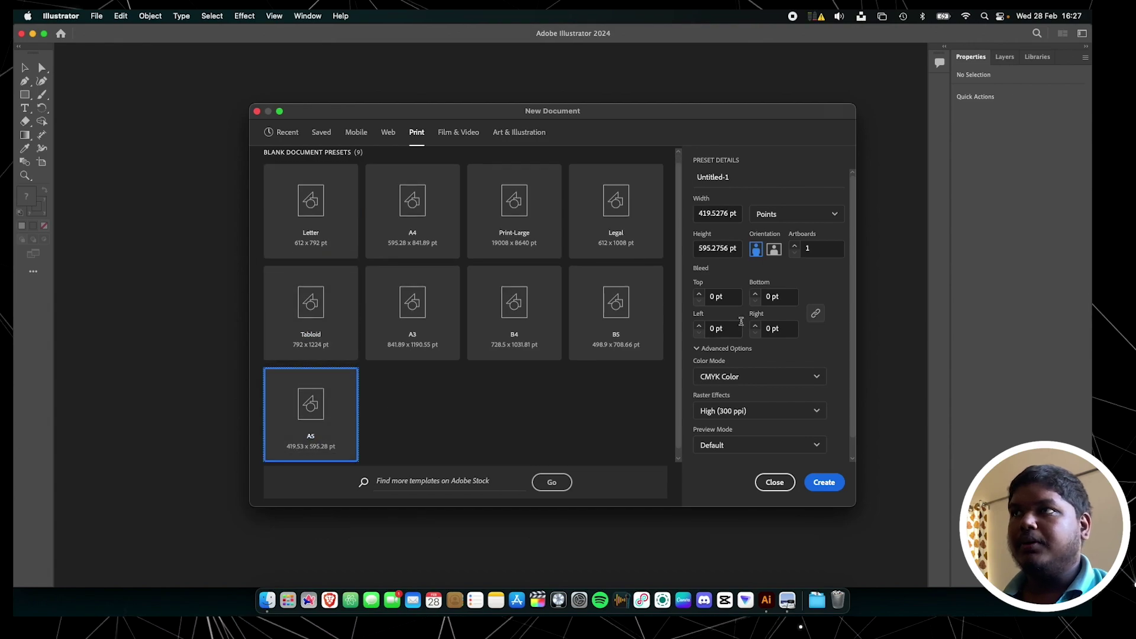
pyautogui.click(803, 217)
pyautogui.click(796, 215)
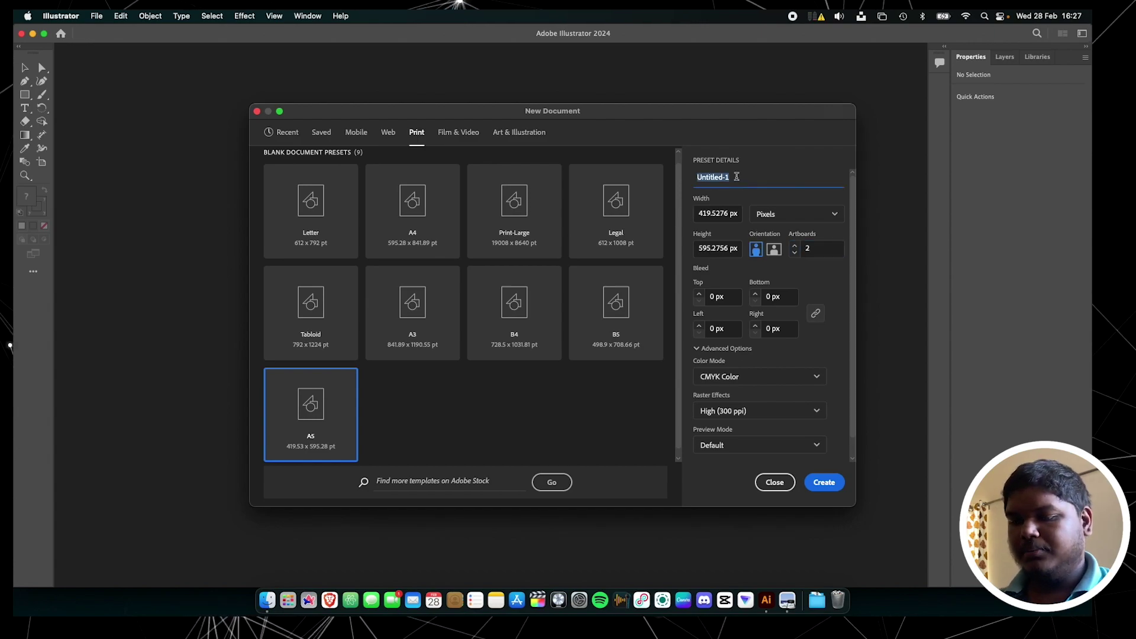
pyautogui.click(816, 483)
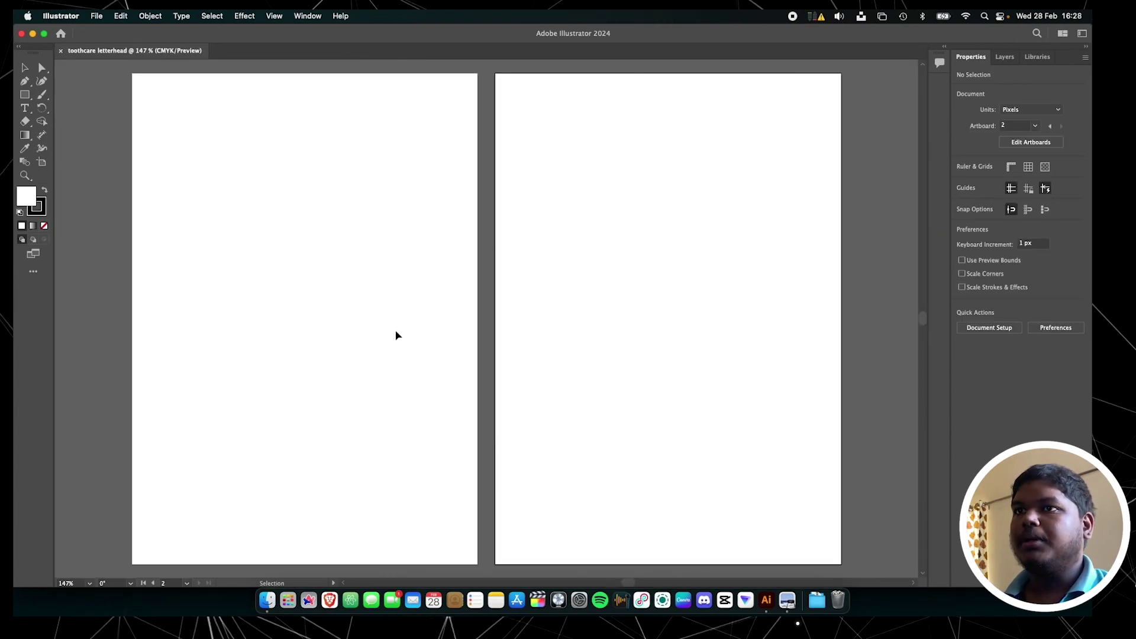
# Drag raw logo.png onto the first artboard and writing.png onto the second artboard
pyautogui.click(267, 601)
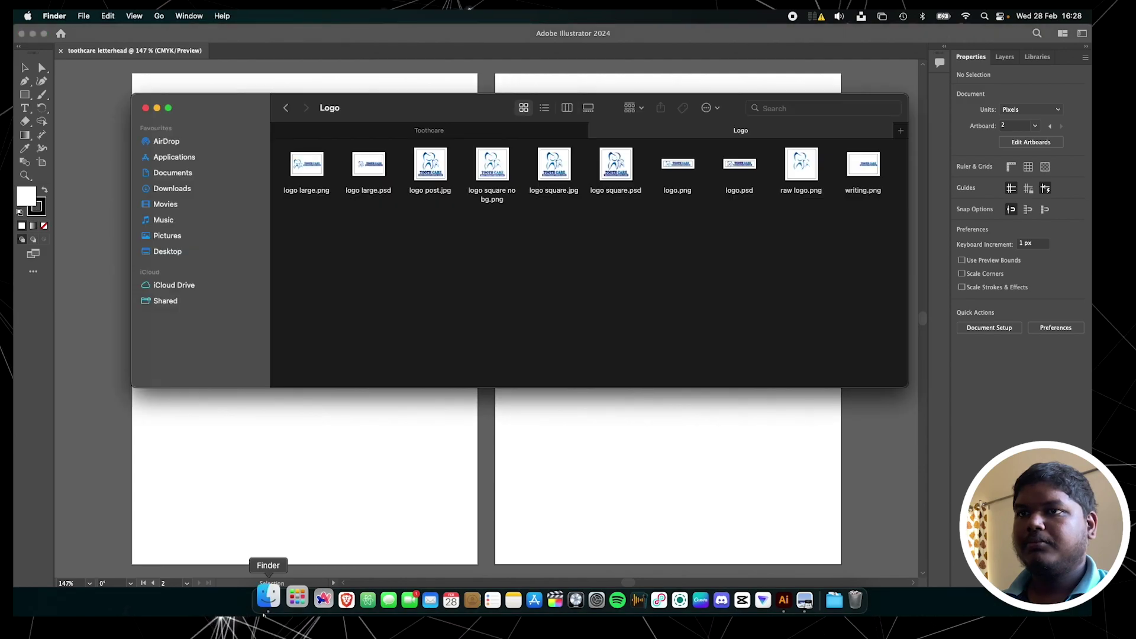
pyautogui.moveTo(794, 183); pyautogui.dragTo(322, 451)
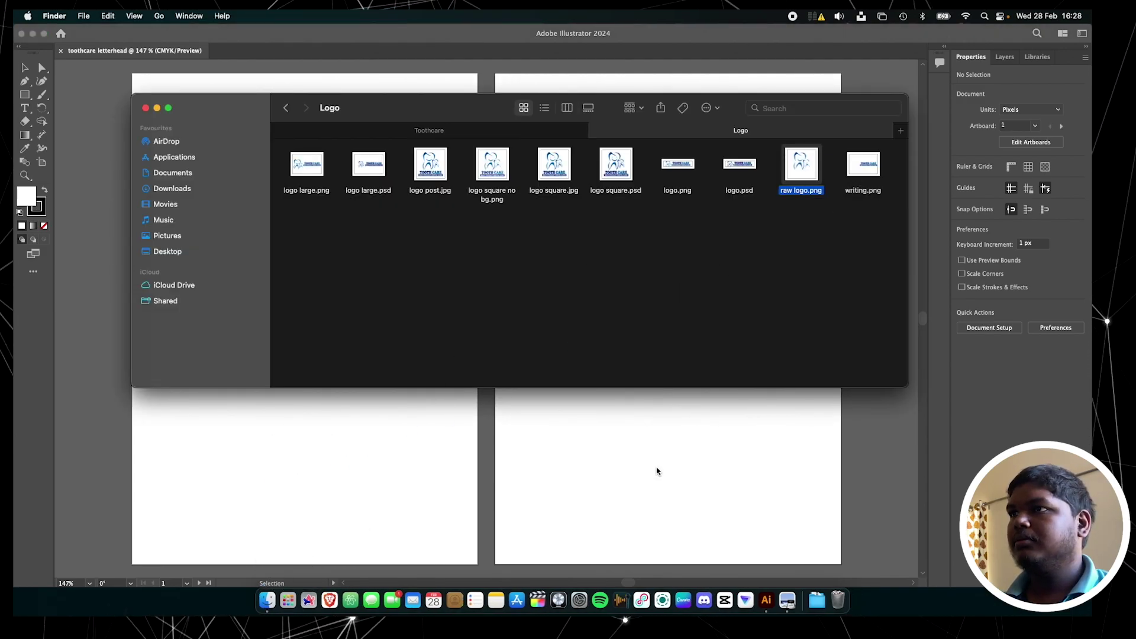
pyautogui.click(659, 465)
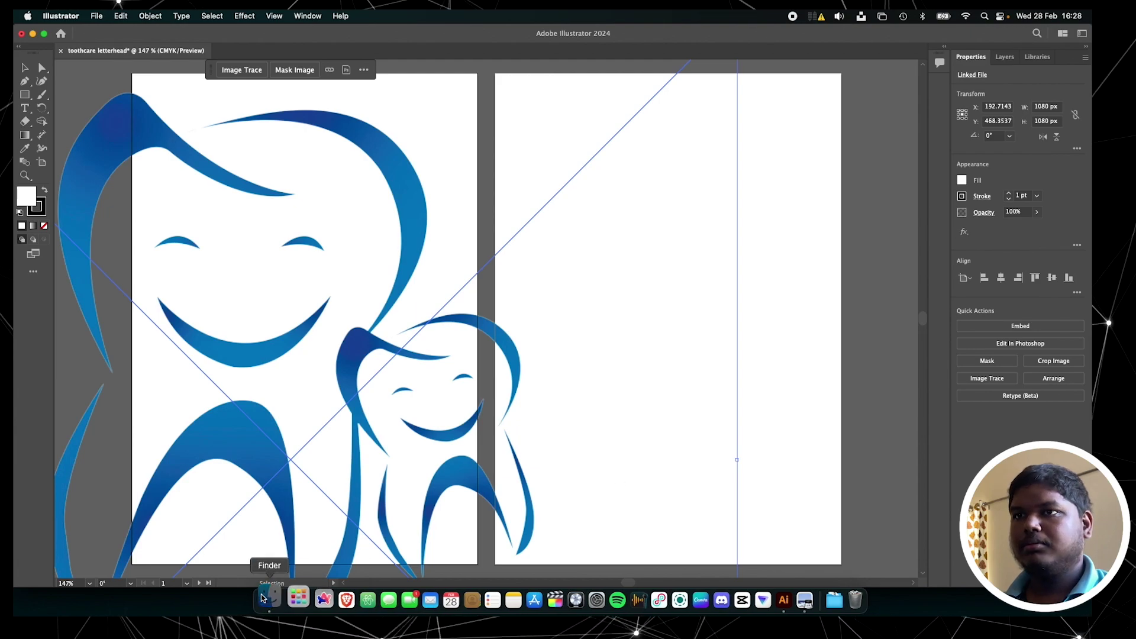
pyautogui.click(267, 601)
pyautogui.moveTo(863, 172); pyautogui.dragTo(639, 425)
pyautogui.click(563, 475)
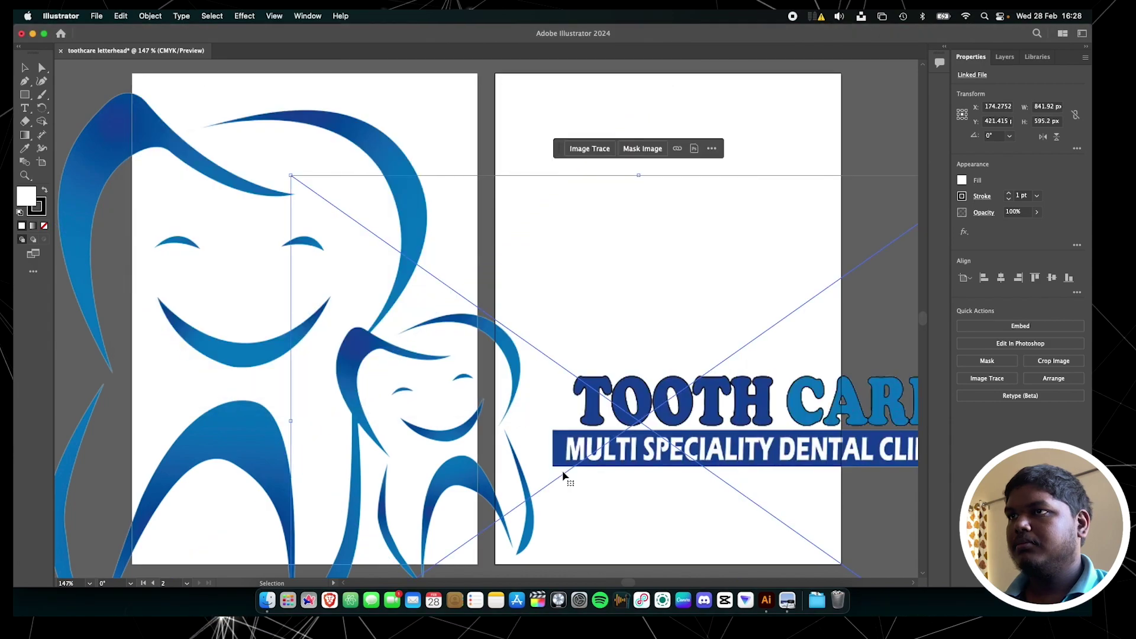
# Zoom out to view both artboards and select the large tooth logo image
pyautogui.hscroll(-5, 573, 283)
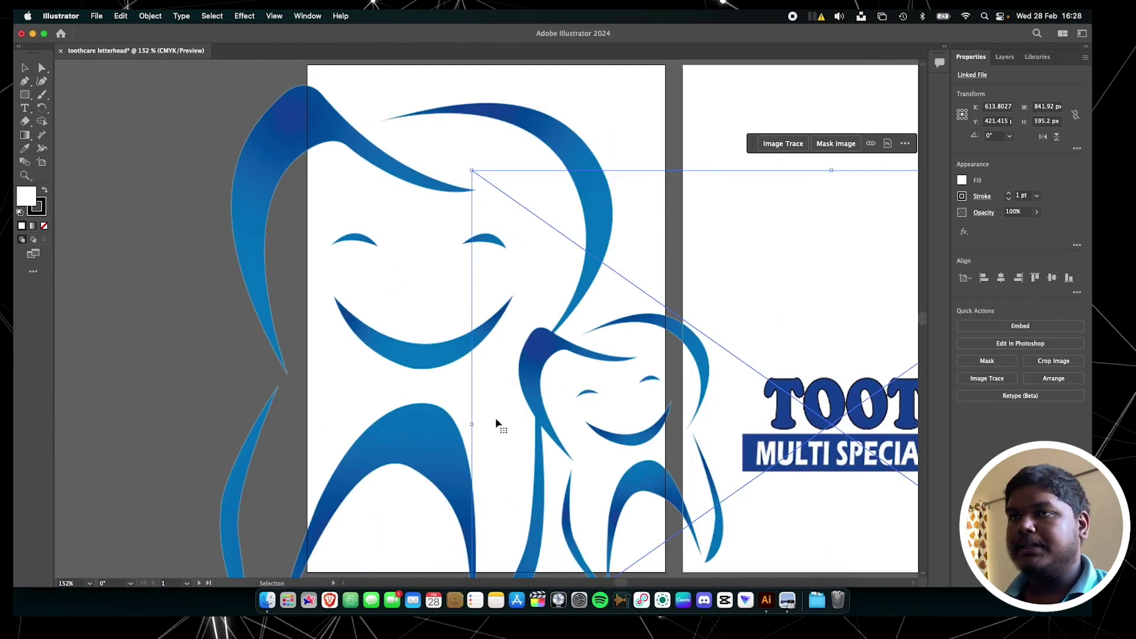
pyautogui.press('super+1')
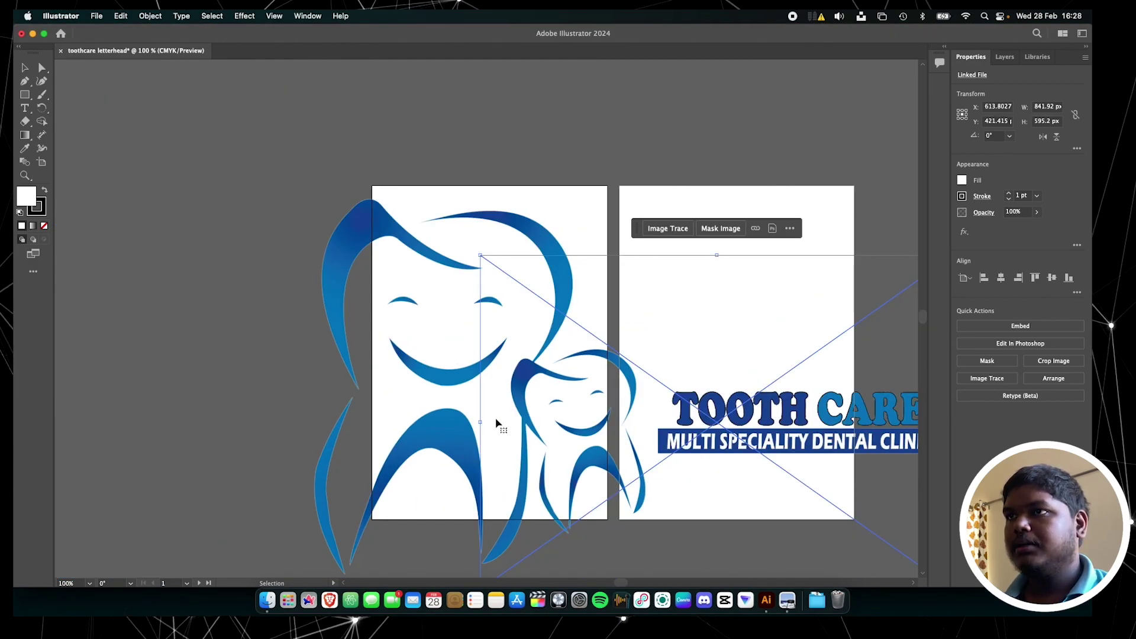
pyautogui.scroll(-3, 499, 423)
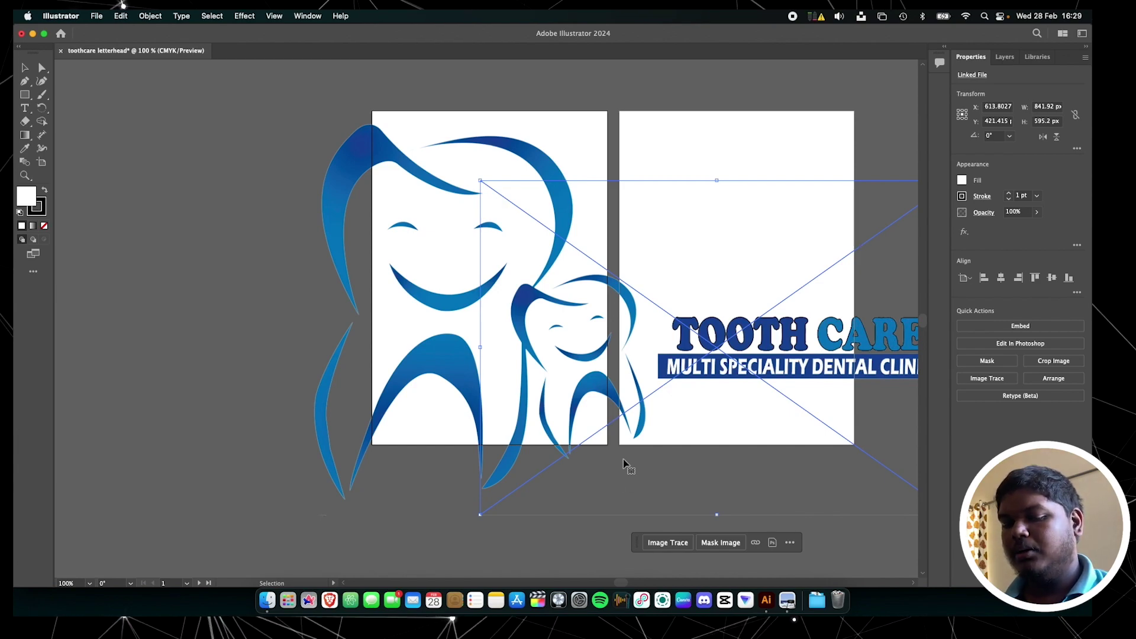
pyautogui.press('super+minus')
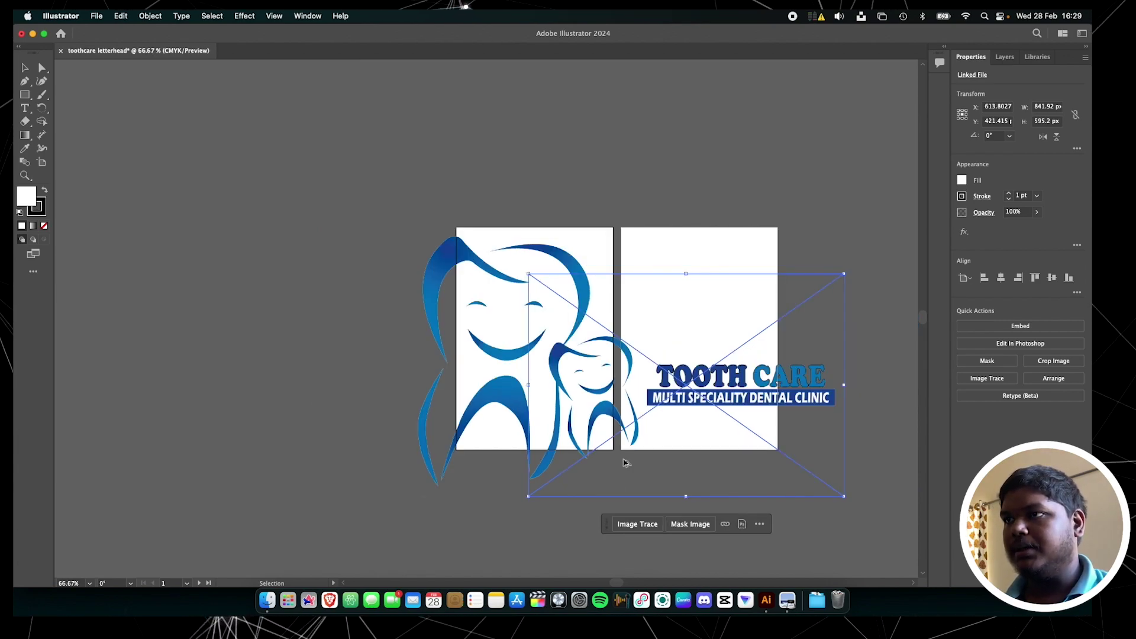
pyautogui.press('super+equal')
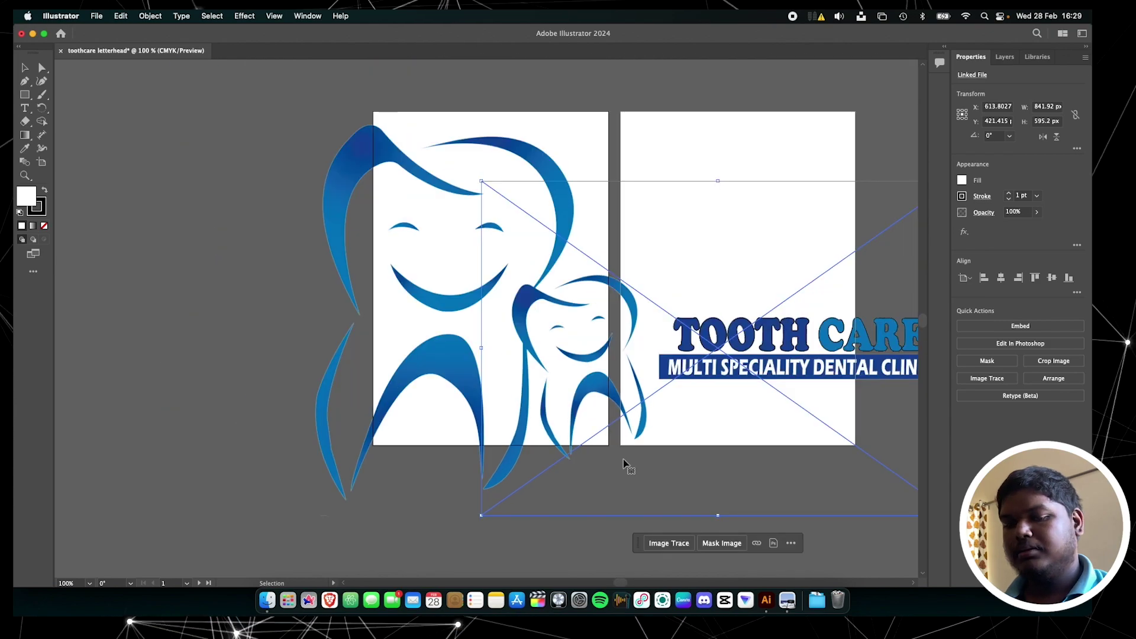
pyautogui.hscroll(5, 624, 463)
pyautogui.press('a')
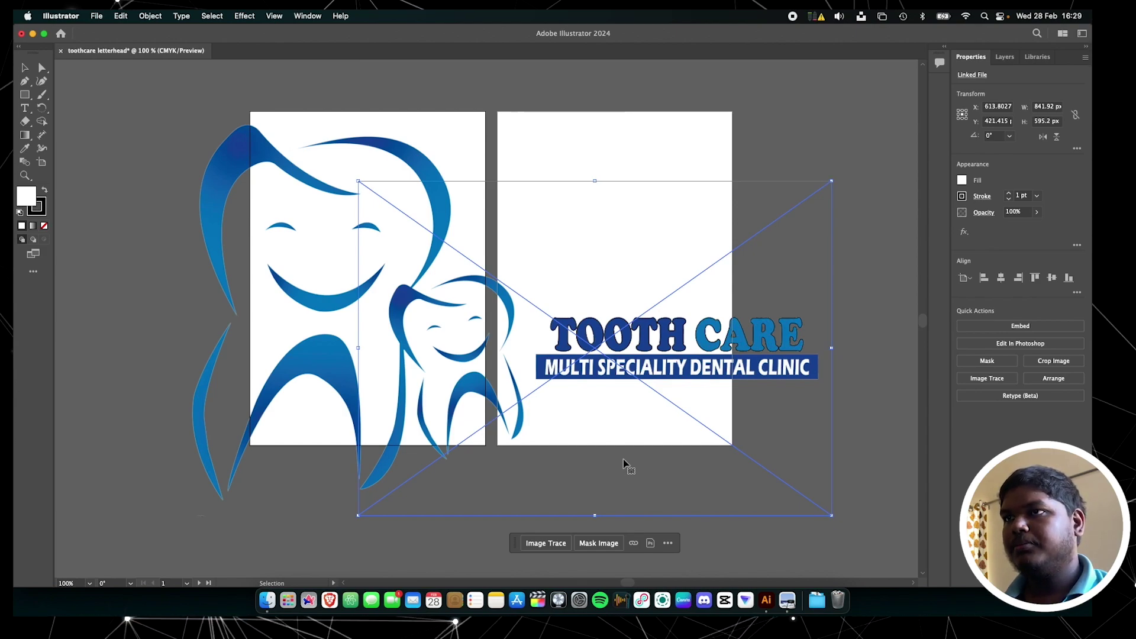
pyautogui.click(340, 374)
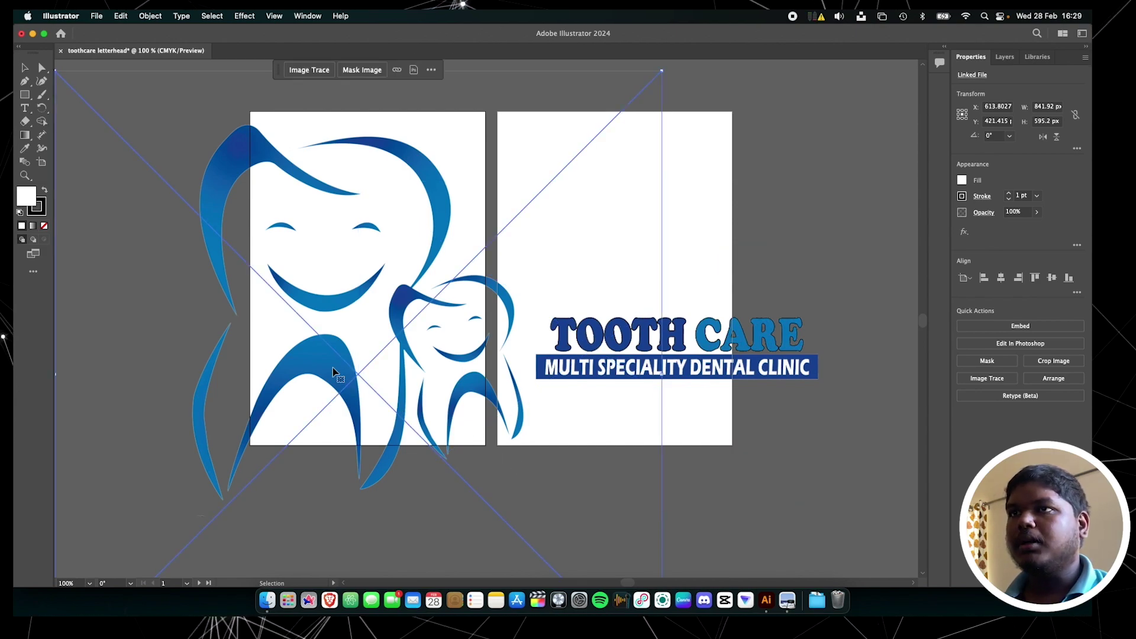
pyautogui.press('super+minus')
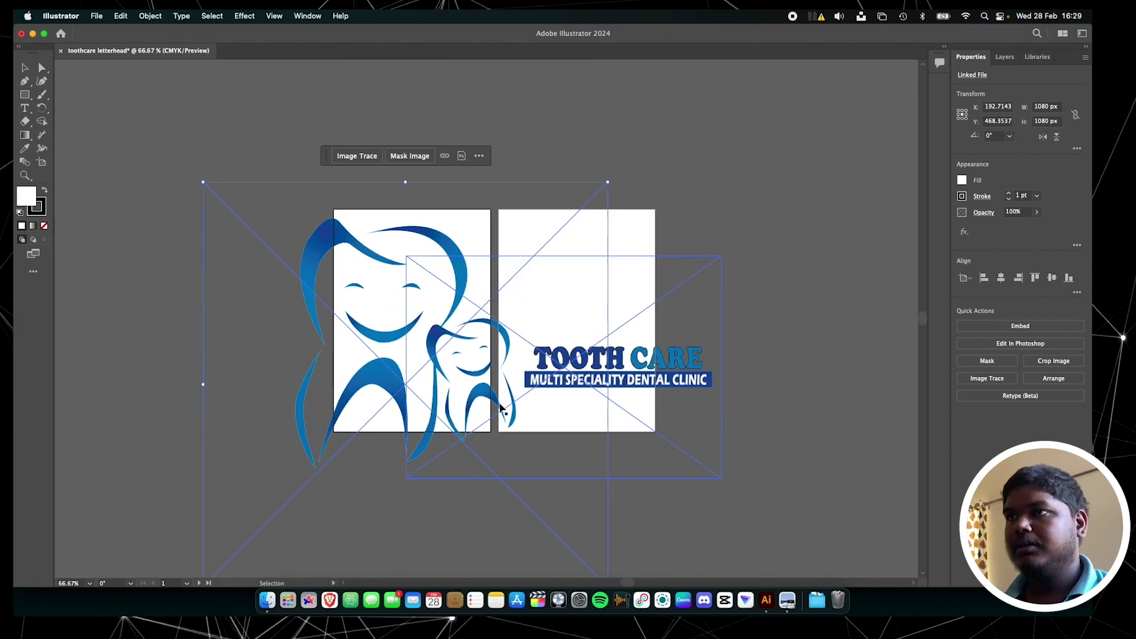
# Shrink the tooth logo and the TOOTH CARE writing image, shifting the writing left
pyautogui.moveTo(607, 535); pyautogui.dragTo(441, 401)
pyautogui.click(606, 333)
pyautogui.moveTo(606, 333); pyautogui.dragTo(530, 335)
pyautogui.moveTo(644, 427)
pyautogui.mouseDown()
pyautogui.moveTo(613, 392)
pyautogui.moveTo(540, 348)
pyautogui.moveTo(545, 356)
pyautogui.mouseUp()
# Move both images together to the top of the first page and nudge the writing slightly right
pyautogui.scroll(5, 457, 232)
pyautogui.click(301, 304)
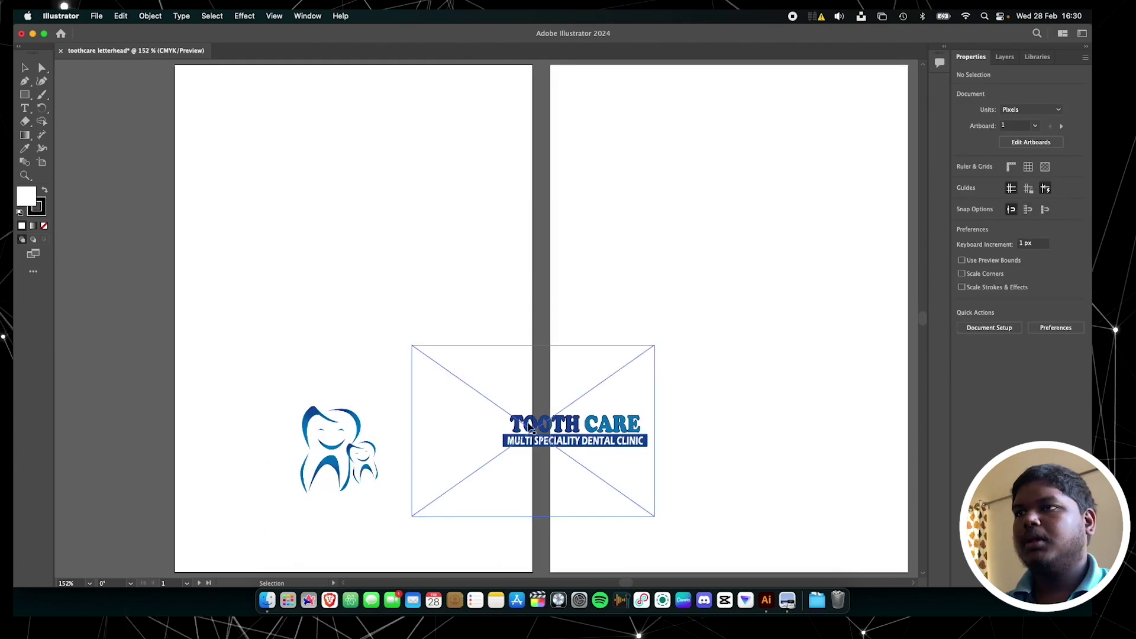
pyautogui.click(364, 449)
pyautogui.keyDown('shift'); pyautogui.click(563, 443); pyautogui.keyUp('shift')
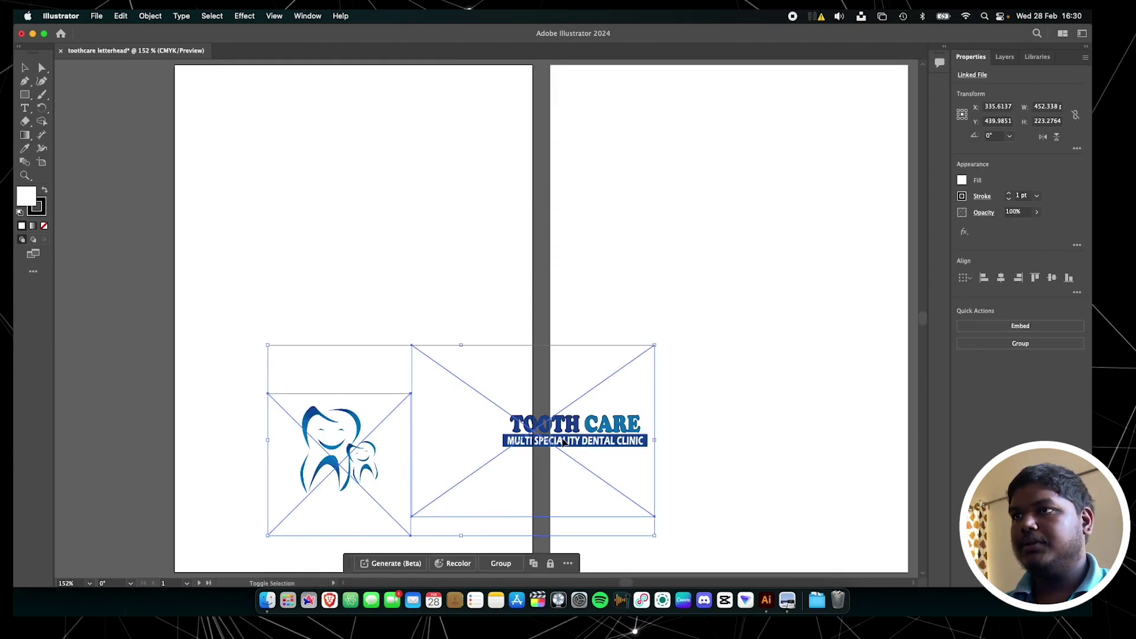
pyautogui.moveTo(563, 443); pyautogui.dragTo(465, 154)
pyautogui.click(379, 406)
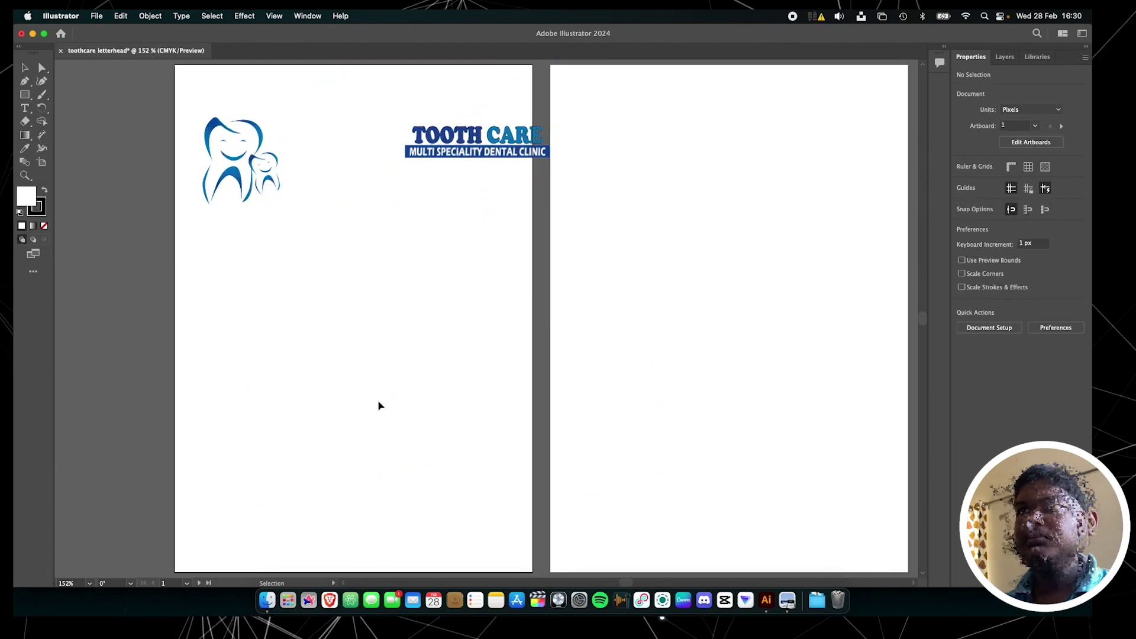
pyautogui.press('super+equal')
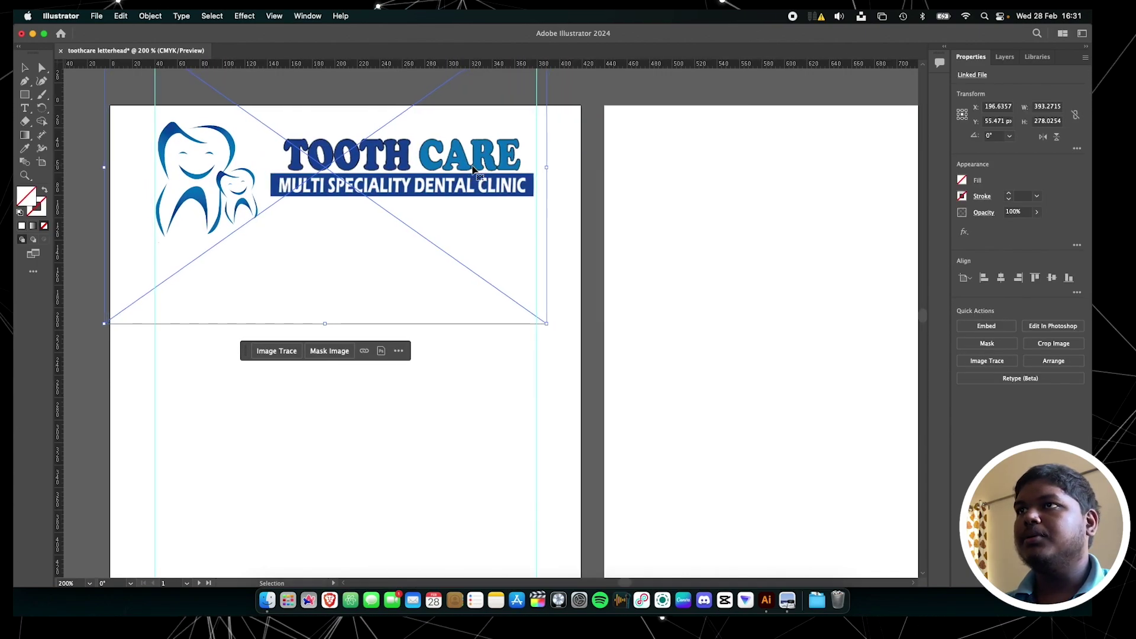
pyautogui.moveTo(473, 172); pyautogui.dragTo(475, 172)
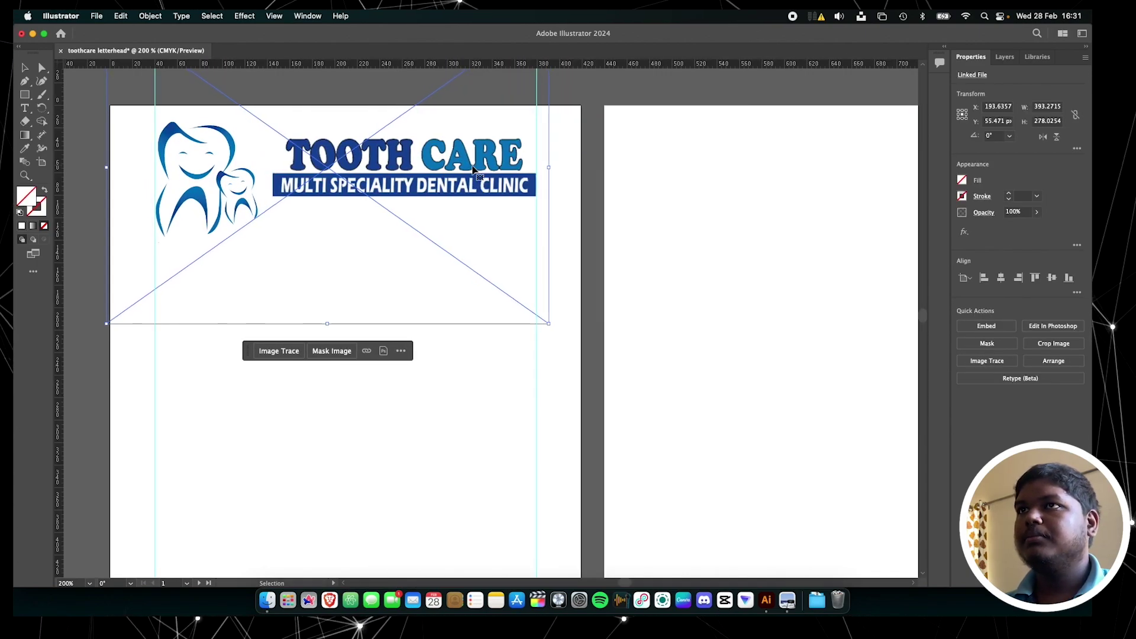
pyautogui.click(500, 348)
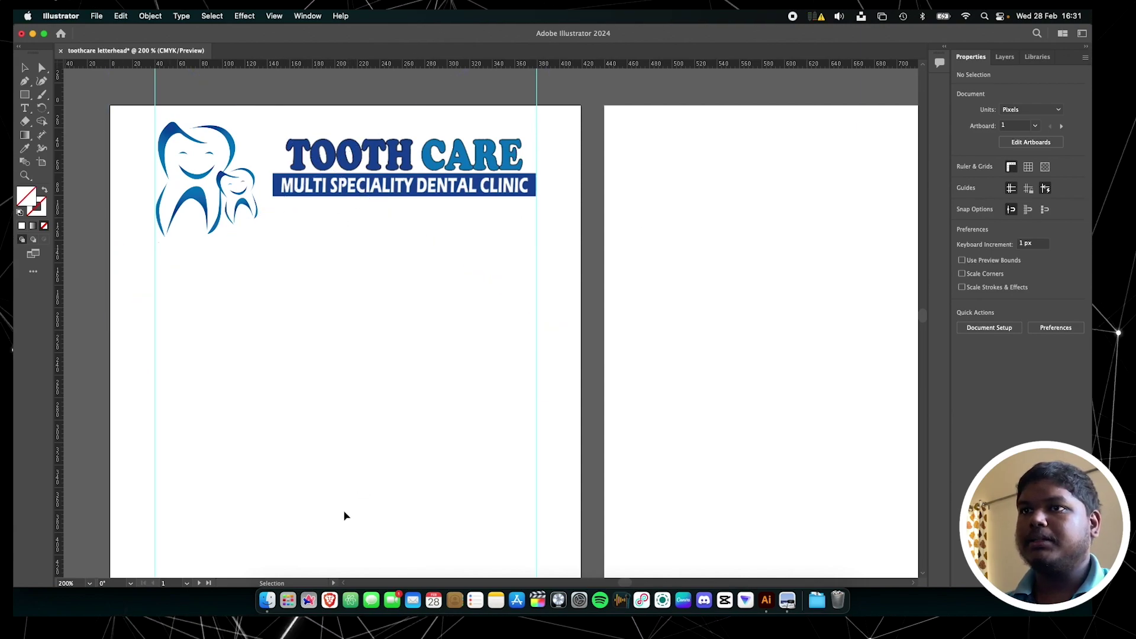
# Search 'toothcare kidangannoor' in Safari and copy the clinic's address from the results
pyautogui.write('toothcare kidan')
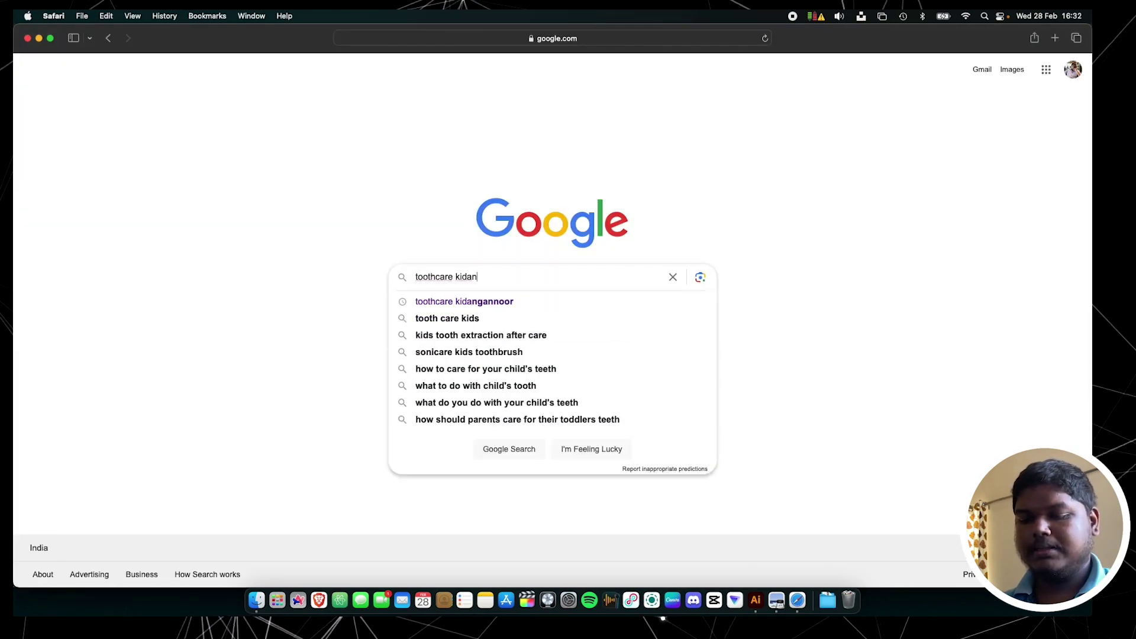
pyautogui.press('Down')
pyautogui.press('Return')
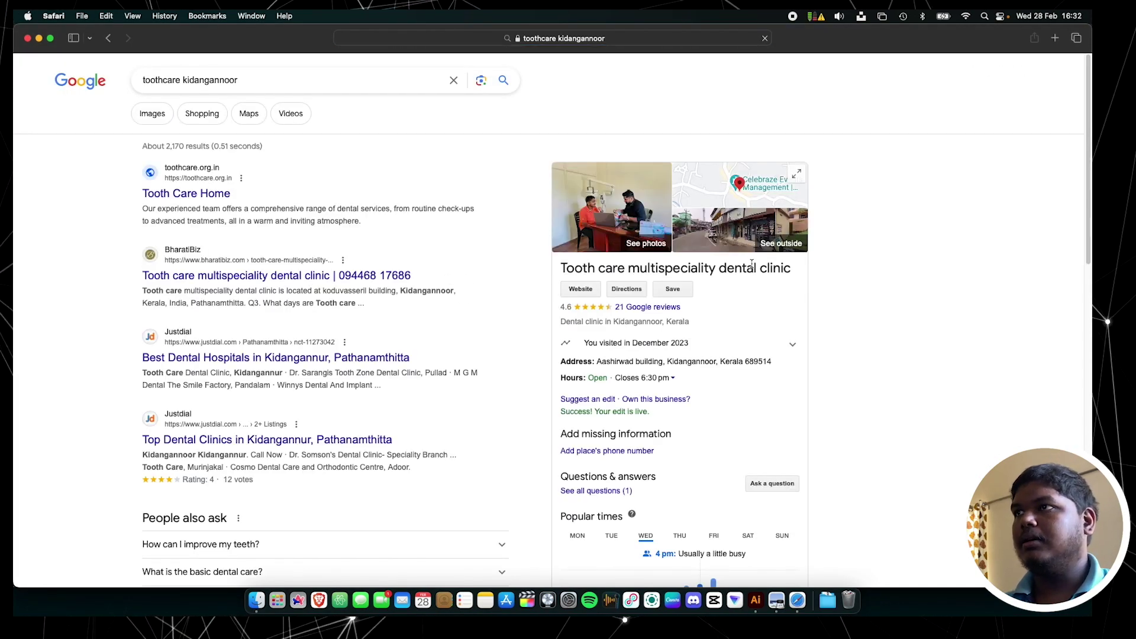
pyautogui.moveTo(597, 361); pyautogui.dragTo(718, 362)
pyautogui.rightClick(689, 362)
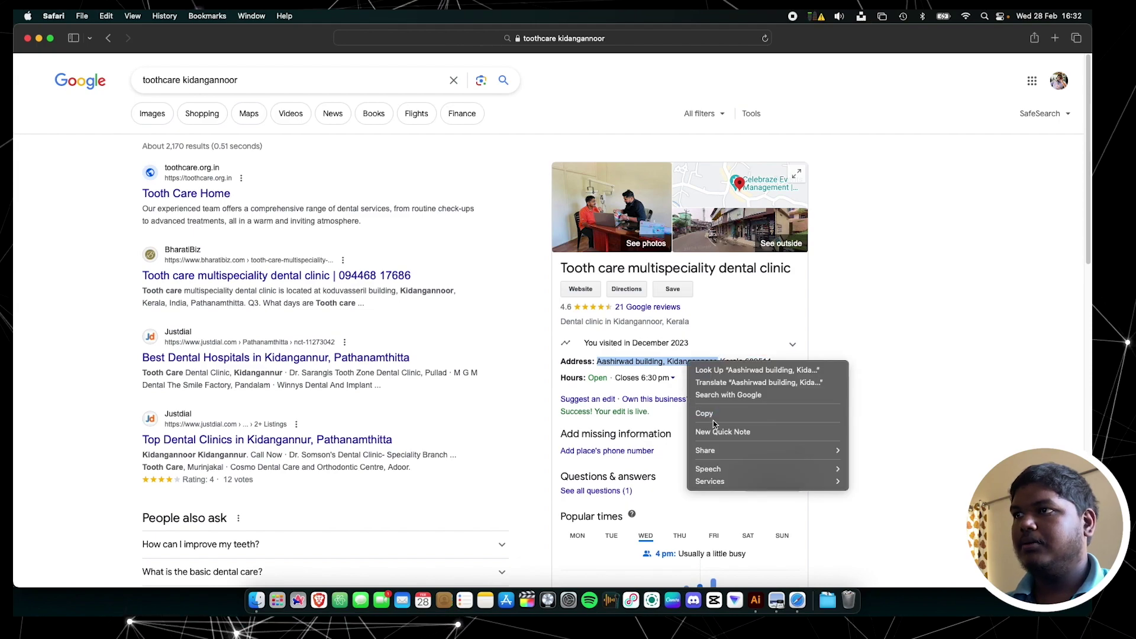
pyautogui.click(715, 414)
# Paste the copied address as a new text line under the banner in Illustrator
pyautogui.click(755, 600)
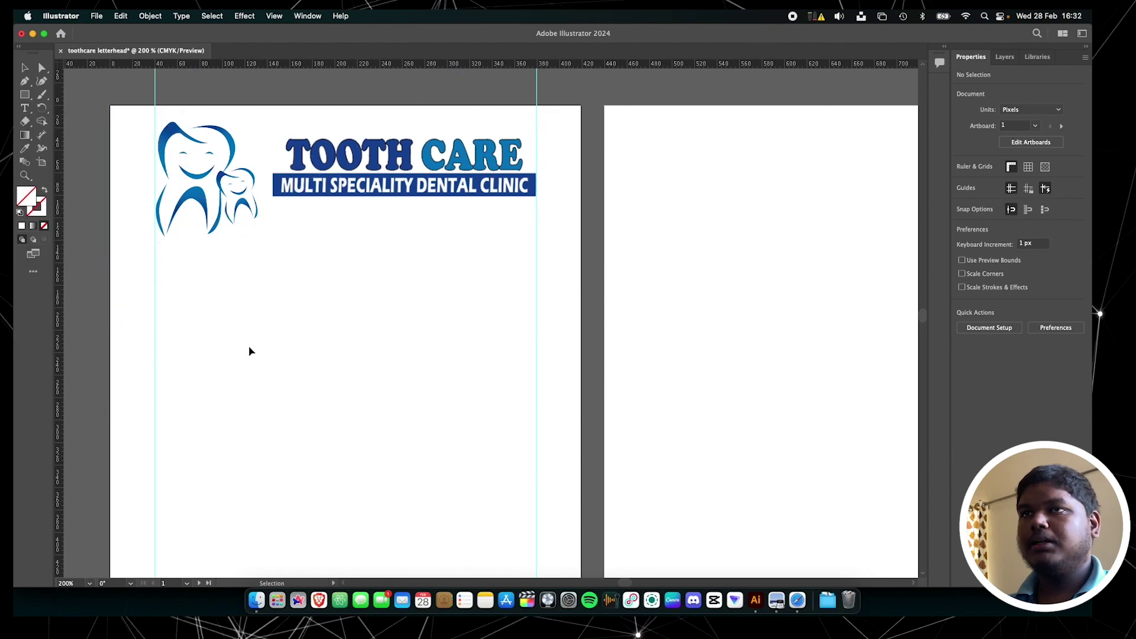
pyautogui.click(282, 257)
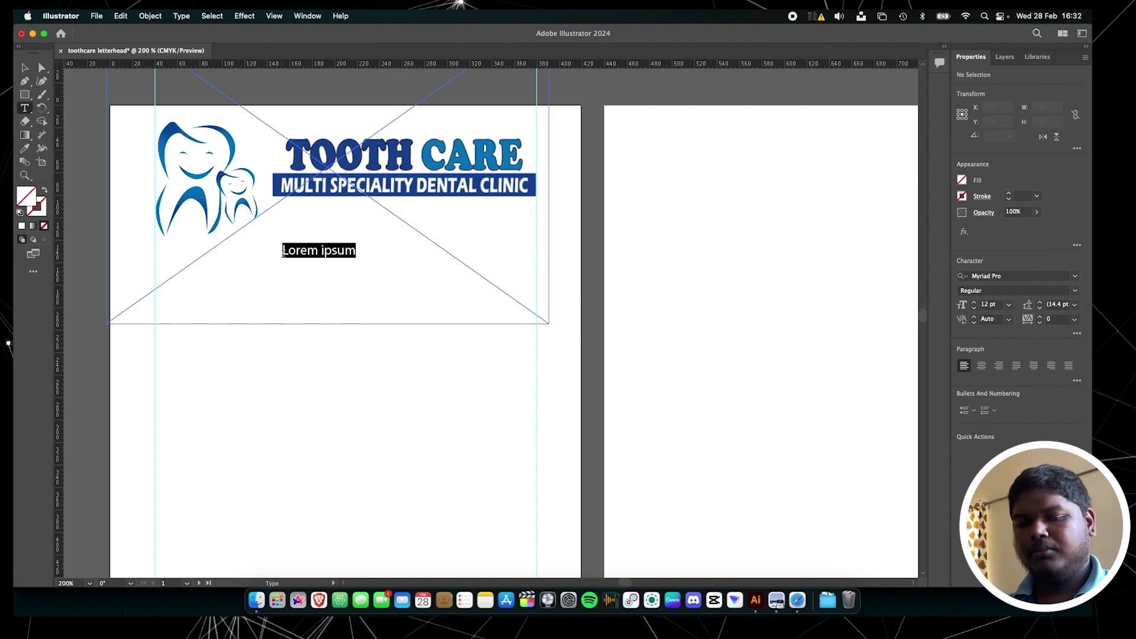
pyautogui.press('cmd+v')
pyautogui.press('Escape')
# Open the Tooth Care clinic website in a new Safari tab from the search result
pyautogui.click(798, 596)
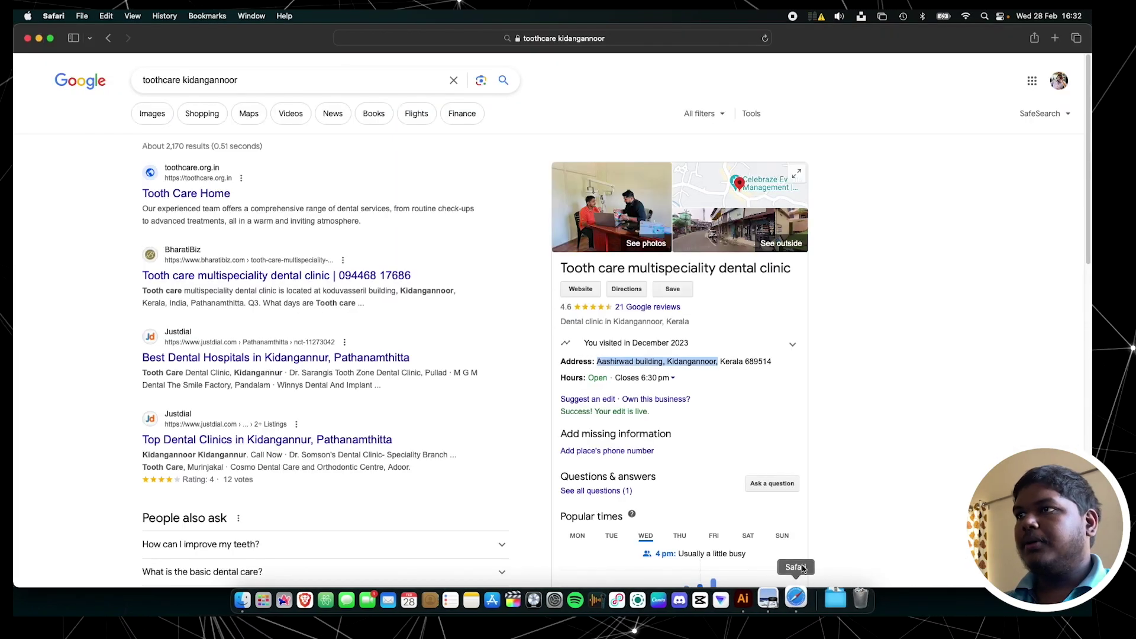
pyautogui.click(876, 292)
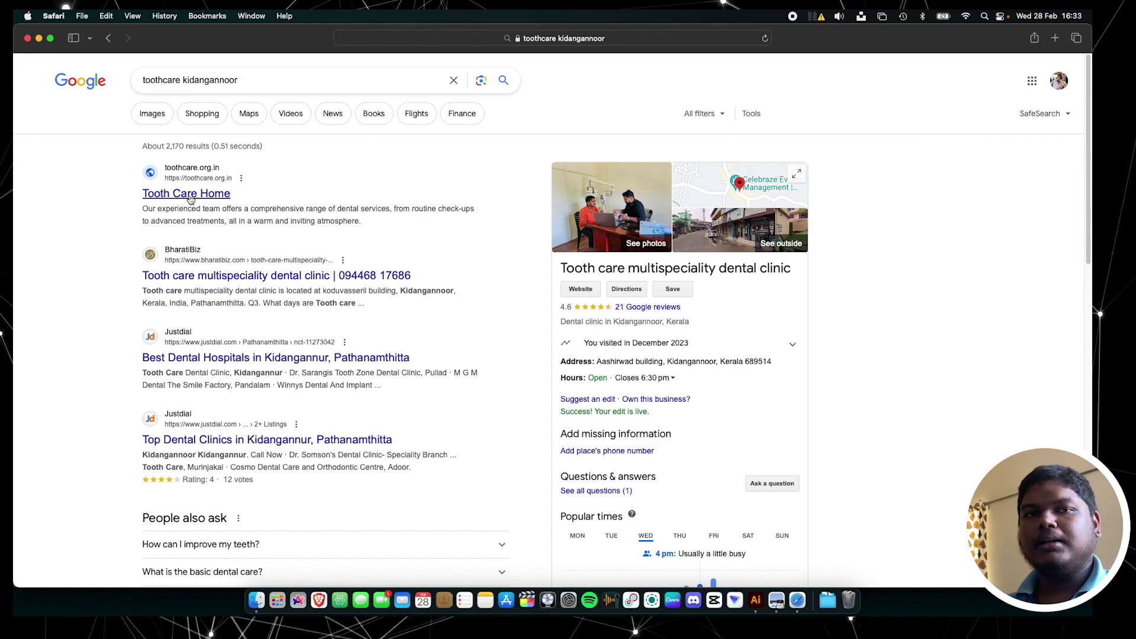
pyautogui.rightClick(189, 200)
pyautogui.click(219, 205)
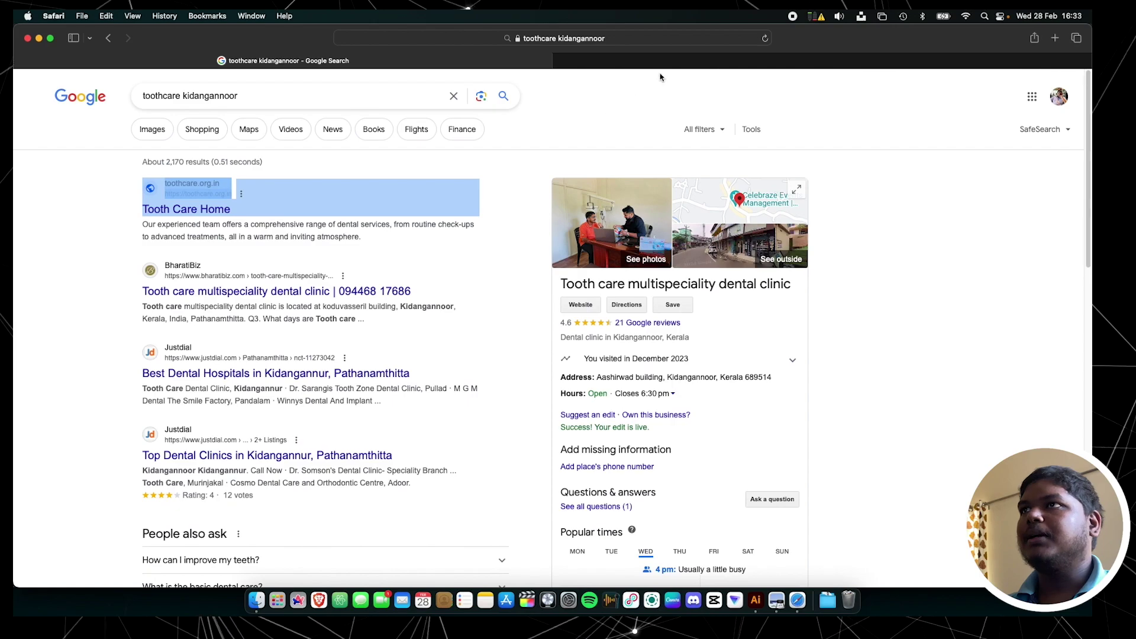
pyautogui.click(679, 61)
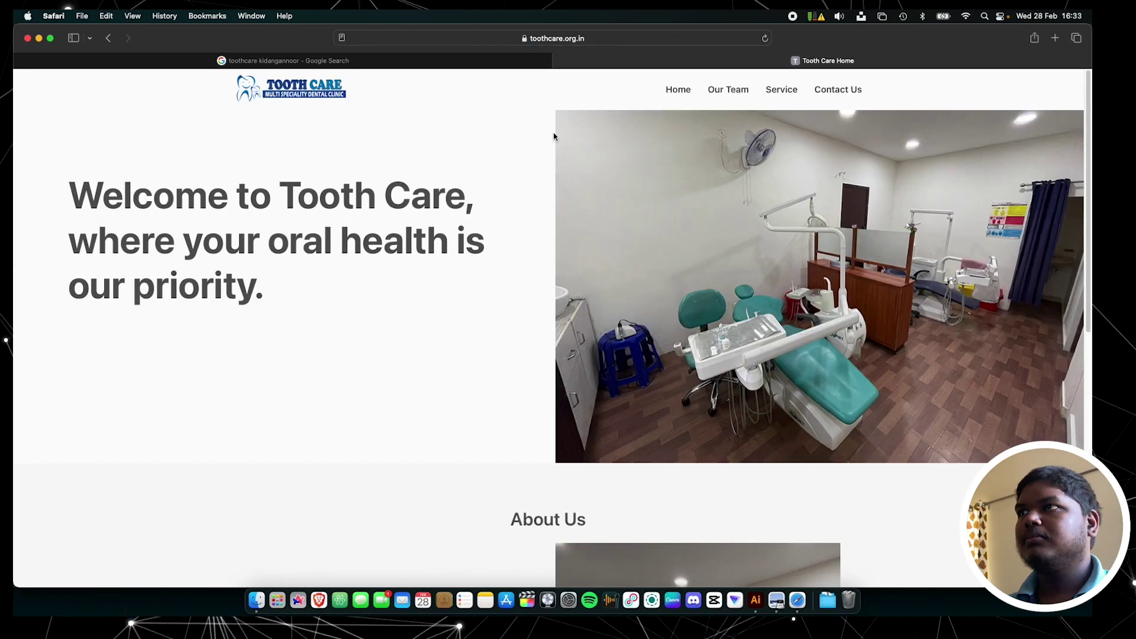
pyautogui.scroll(-7, 500, 204)
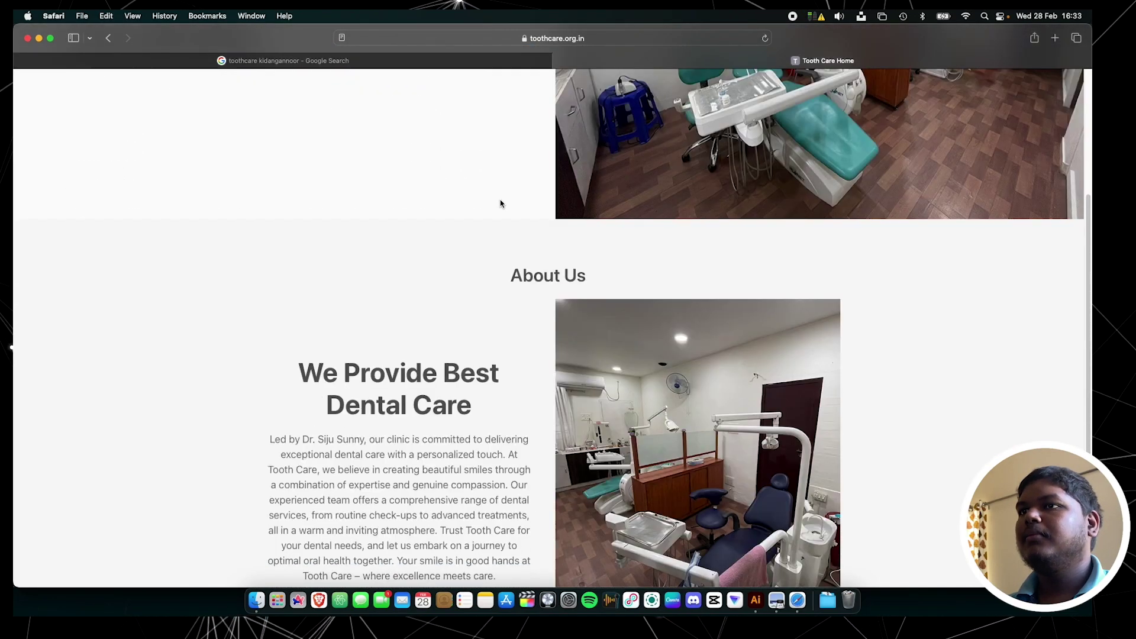
pyautogui.scroll(-2, 517, 206)
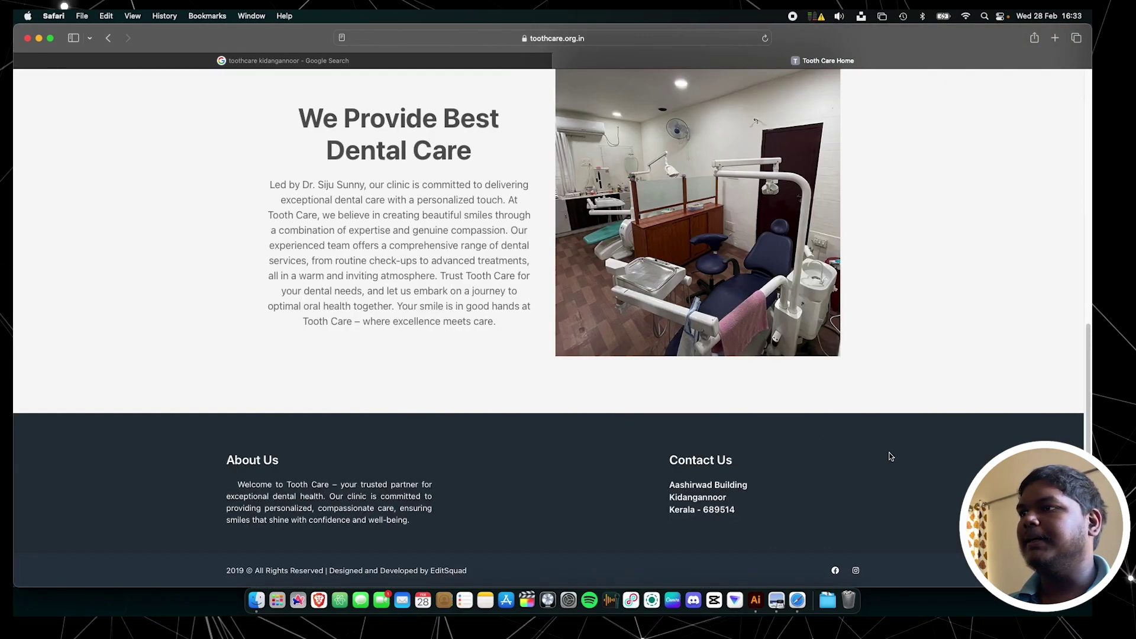
pyautogui.scroll(15, 898, 452)
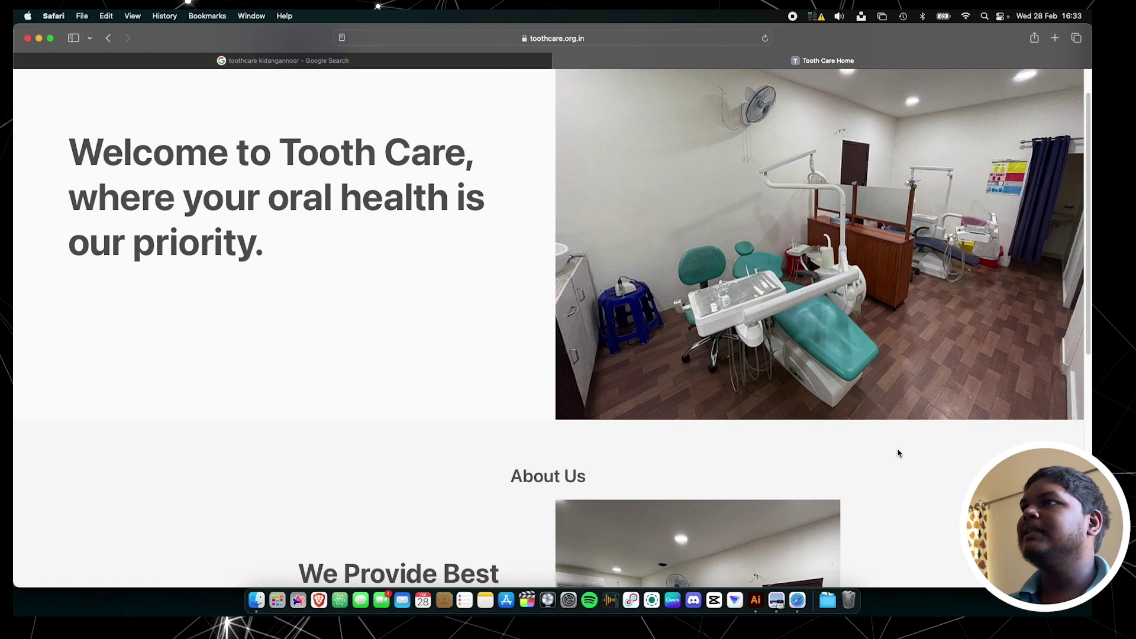
# Copy the clinic's phone number from the website's Contact Us page
pyautogui.click(847, 92)
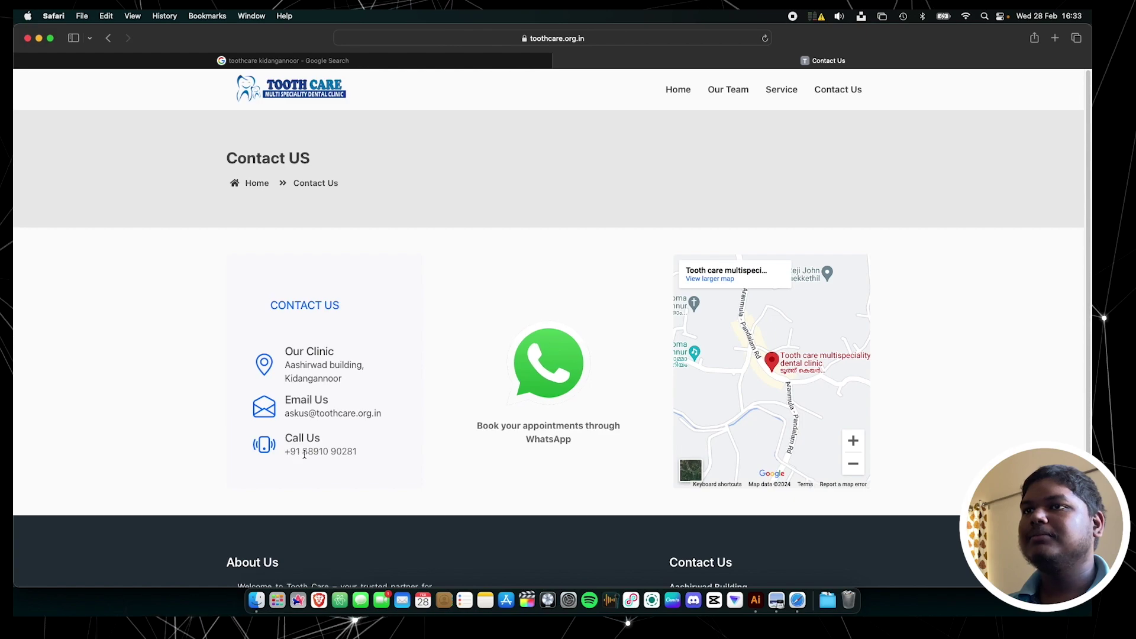
pyautogui.moveTo(303, 453); pyautogui.dragTo(359, 453)
pyautogui.rightClick(340, 455)
pyautogui.click(355, 504)
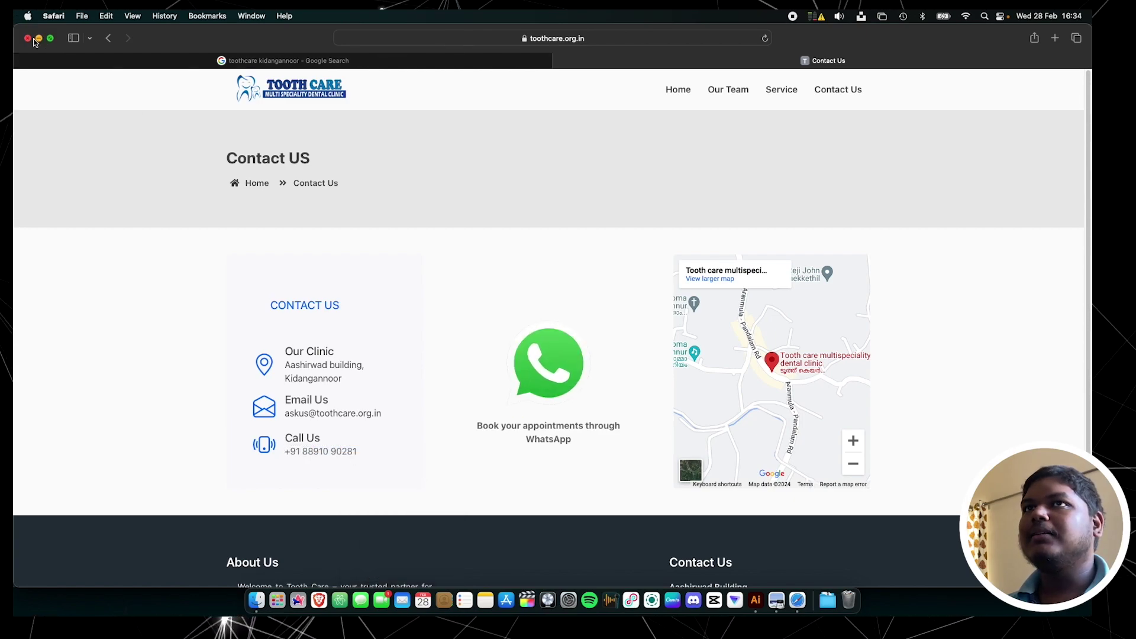
pyautogui.click(35, 38)
# Paste the copied phone number as a new text object on the letterhead
pyautogui.click(320, 375)
pyautogui.press('t')
pyautogui.click(305, 366)
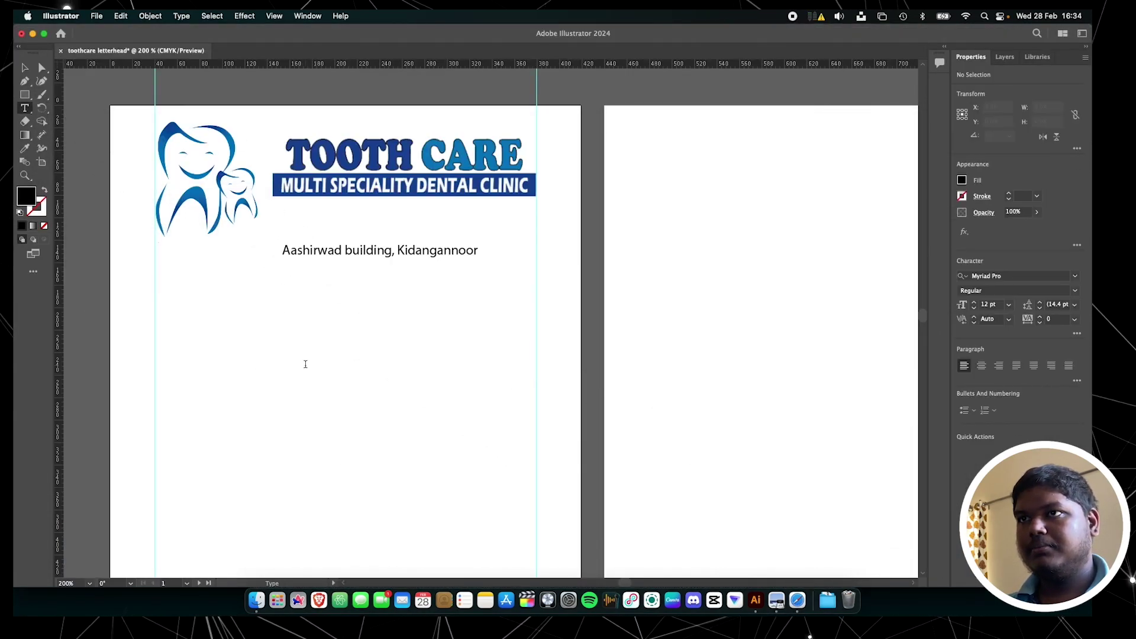
pyautogui.press('super+v')
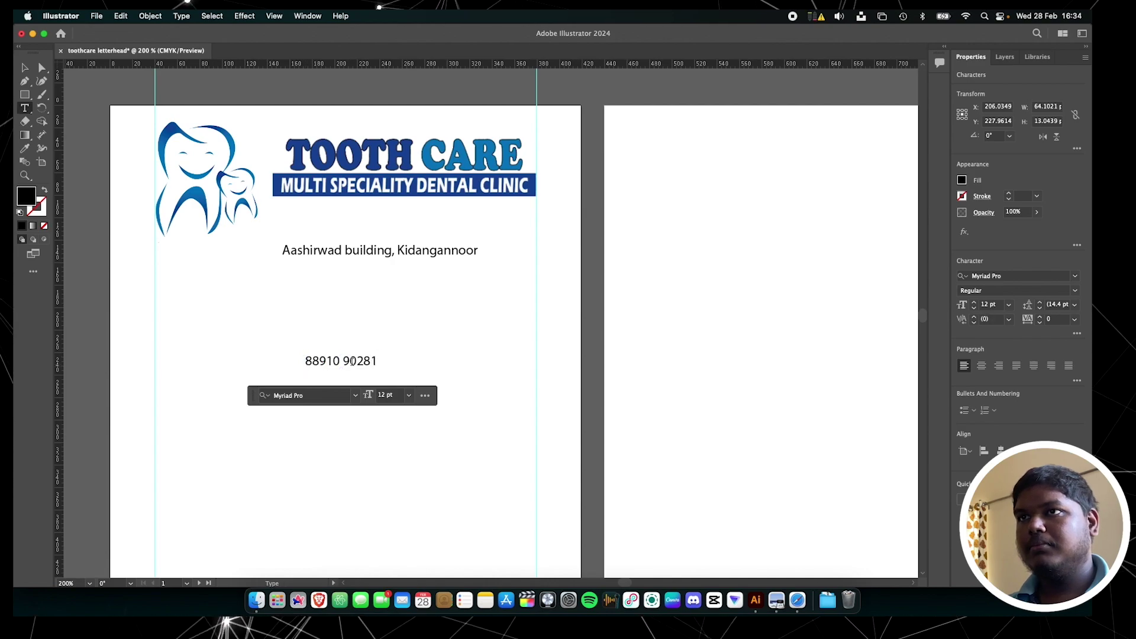
pyautogui.press('Escape')
# Add alignment guides and place the address beneath the banner with the phone number beside it
pyautogui.moveTo(353, 364); pyautogui.dragTo(511, 268)
pyautogui.press('super+plus')
pyautogui.moveTo(378, 64); pyautogui.dragTo(379, 261)
pyautogui.moveTo(362, 305); pyautogui.dragTo(347, 262)
pyautogui.moveTo(58, 277); pyautogui.dragTo(220, 277)
pyautogui.click(333, 274)
pyautogui.hotkey('shift', 'Up')
pyautogui.hotkey('shift', 'Up')
pyautogui.hotkey('shift', 'Up')
pyautogui.hotkey('shift', 'Down')
pyautogui.hotkey('shift', 'Down')
pyautogui.moveTo(324, 247); pyautogui.dragTo(326, 256)
pyautogui.click(543, 337)
pyautogui.moveTo(588, 335); pyautogui.dragTo(591, 257)
# Set the address and phone number to 11 pt Bahnschrift Regular
pyautogui.keyDown('shift'); pyautogui.click(449, 254); pyautogui.keyUp('shift')
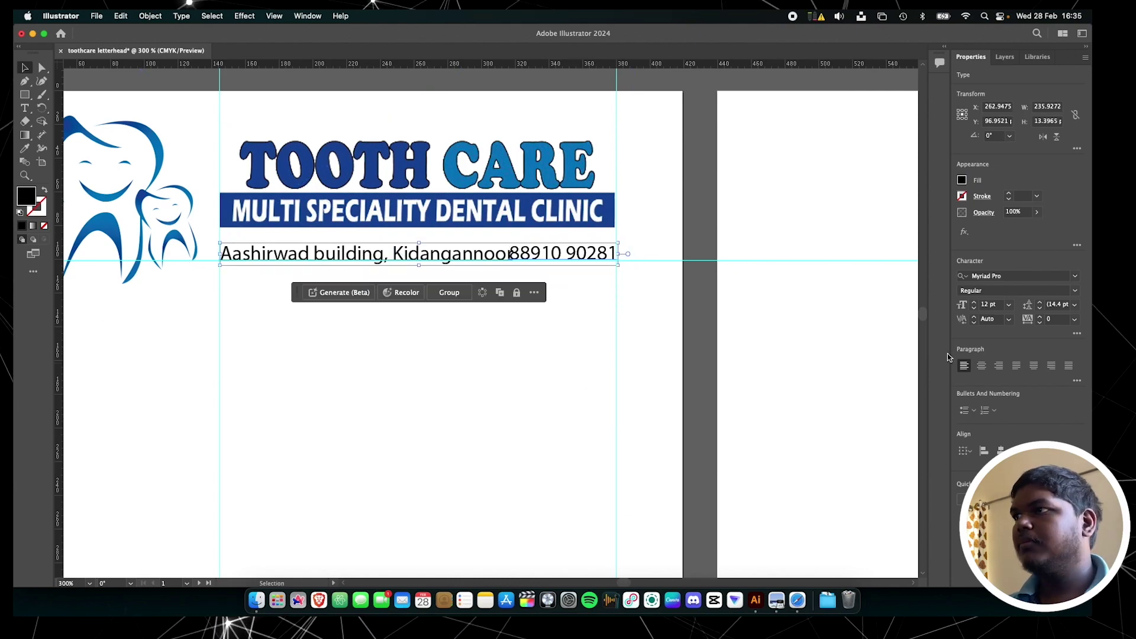
pyautogui.click(975, 308)
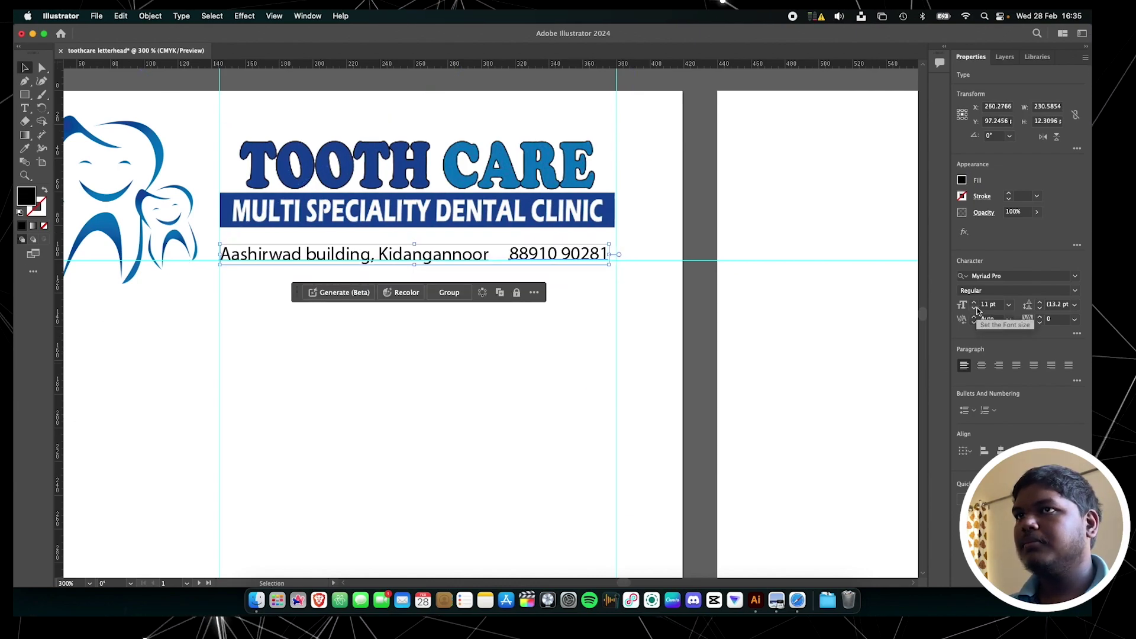
pyautogui.click(995, 276)
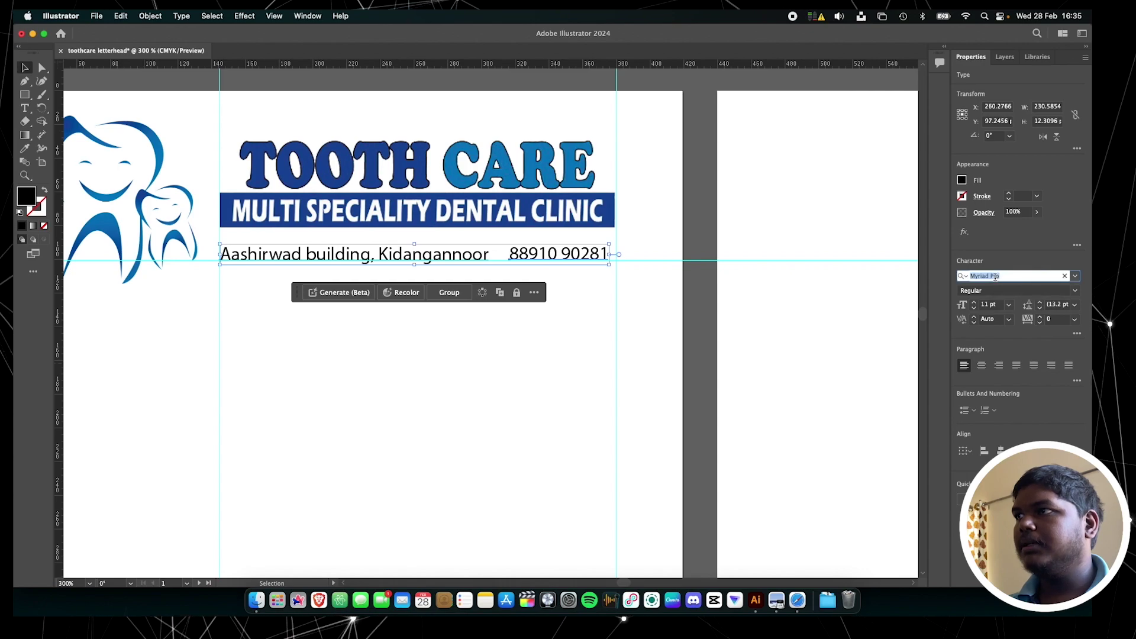
pyautogui.write('bahn')
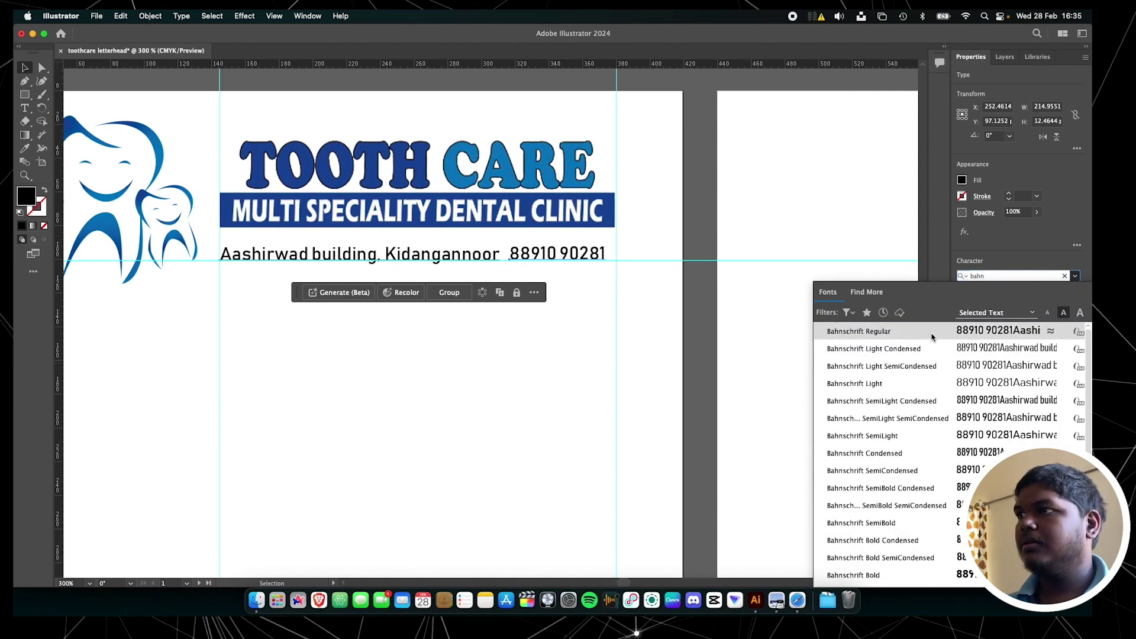
pyautogui.click(932, 337)
pyautogui.click(707, 325)
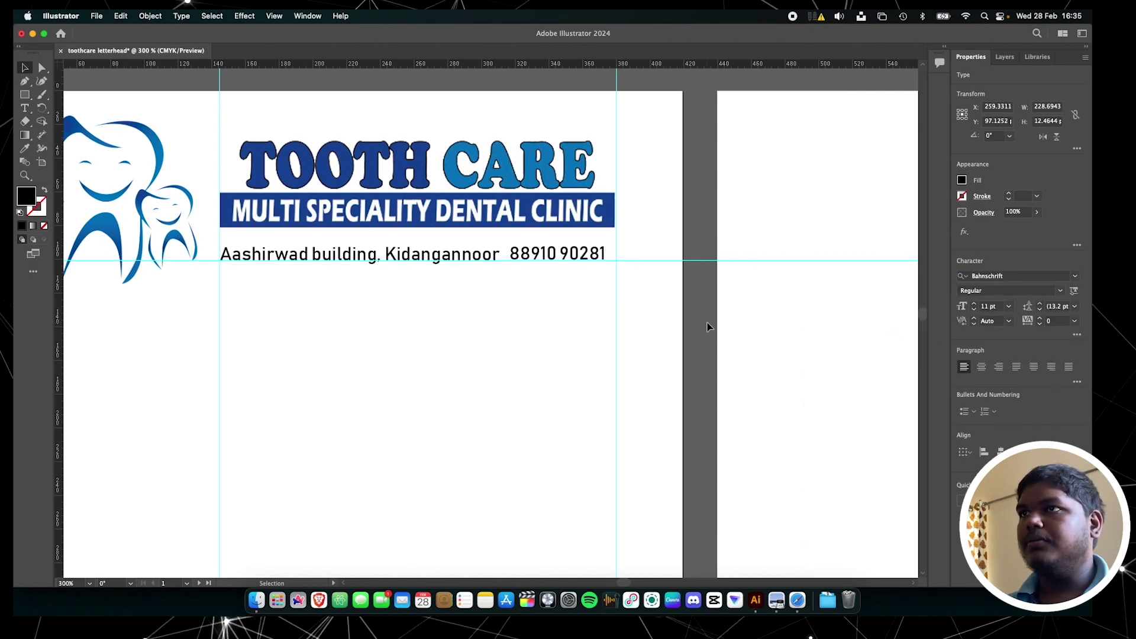
# Snap the phone number to the right guide and nudge both lines up toward the banner
pyautogui.click(594, 254)
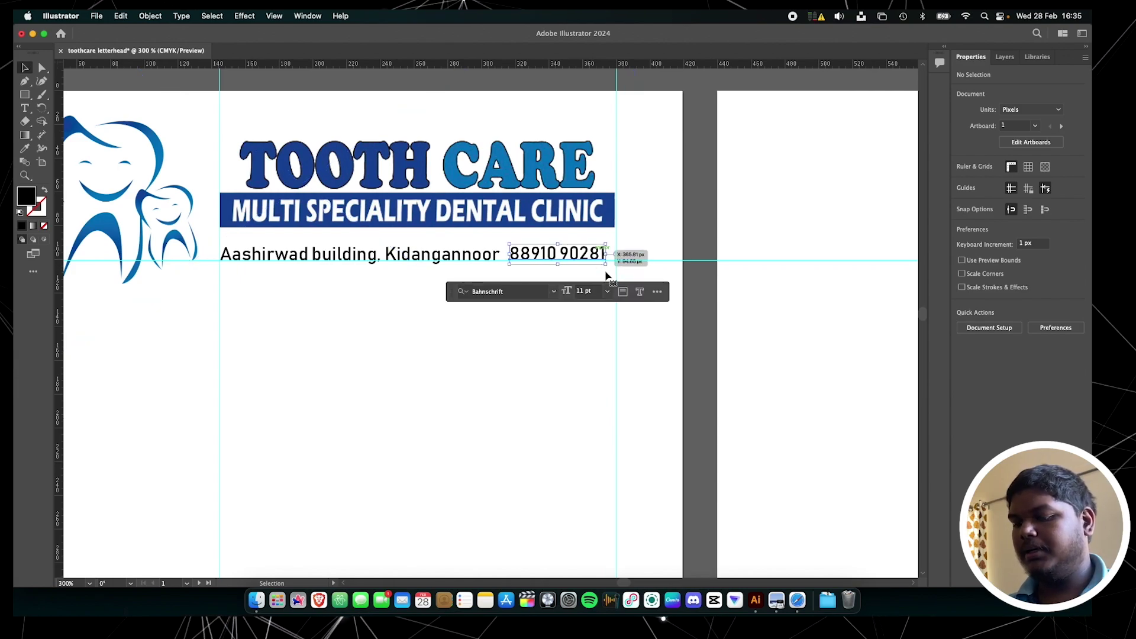
pyautogui.moveTo(607, 276); pyautogui.dragTo(618, 275)
pyautogui.click(487, 255)
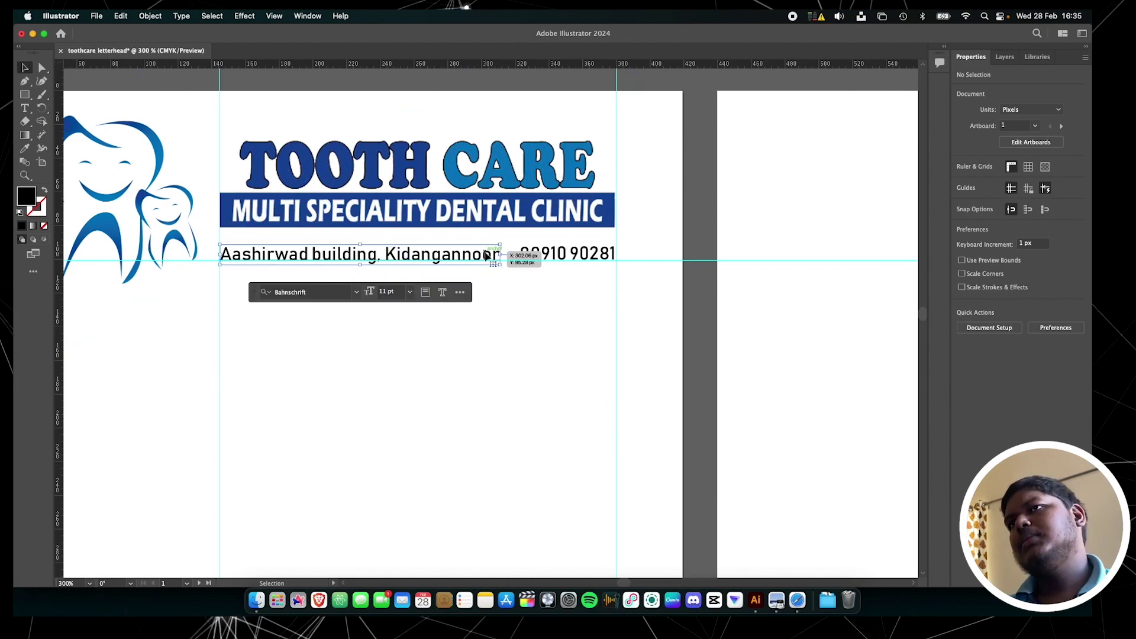
pyautogui.keyDown('shift'); pyautogui.click(562, 254); pyautogui.keyUp('shift')
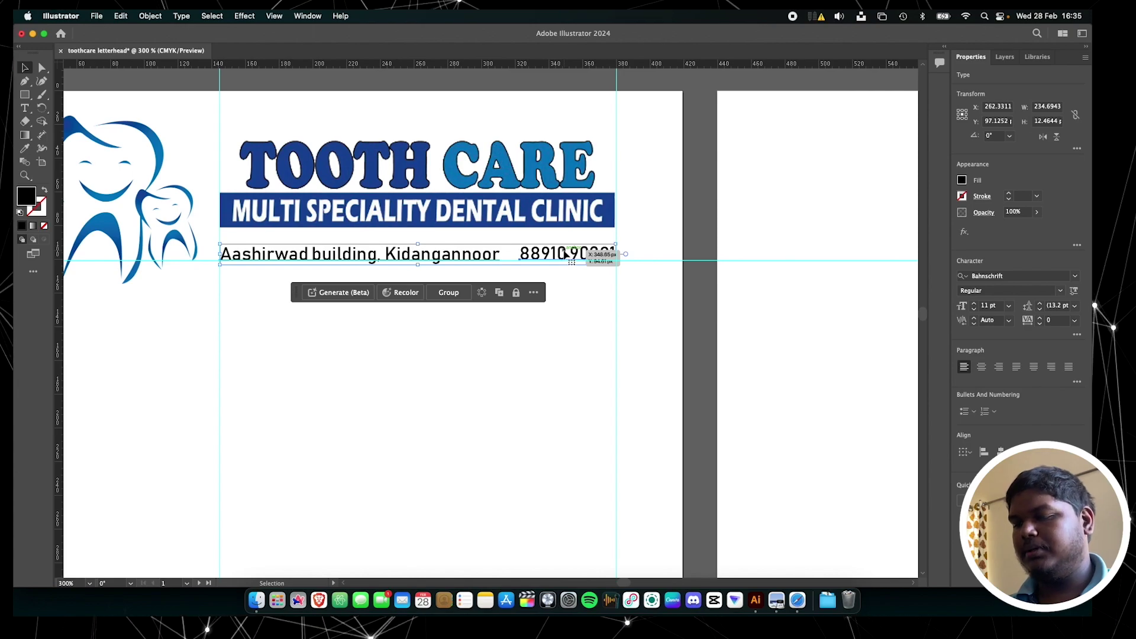
pyautogui.press('Up')
pyautogui.press('Up')
pyautogui.press('Up')
pyautogui.press('Up')
pyautogui.press('Up')
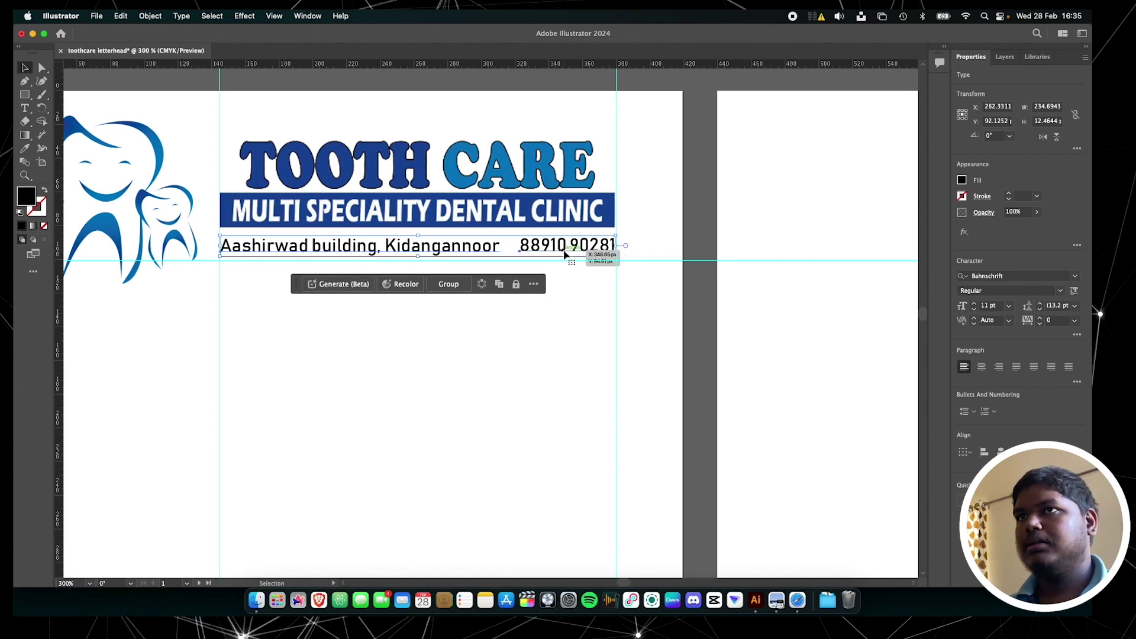
pyautogui.press('Up')
pyautogui.press('Up')
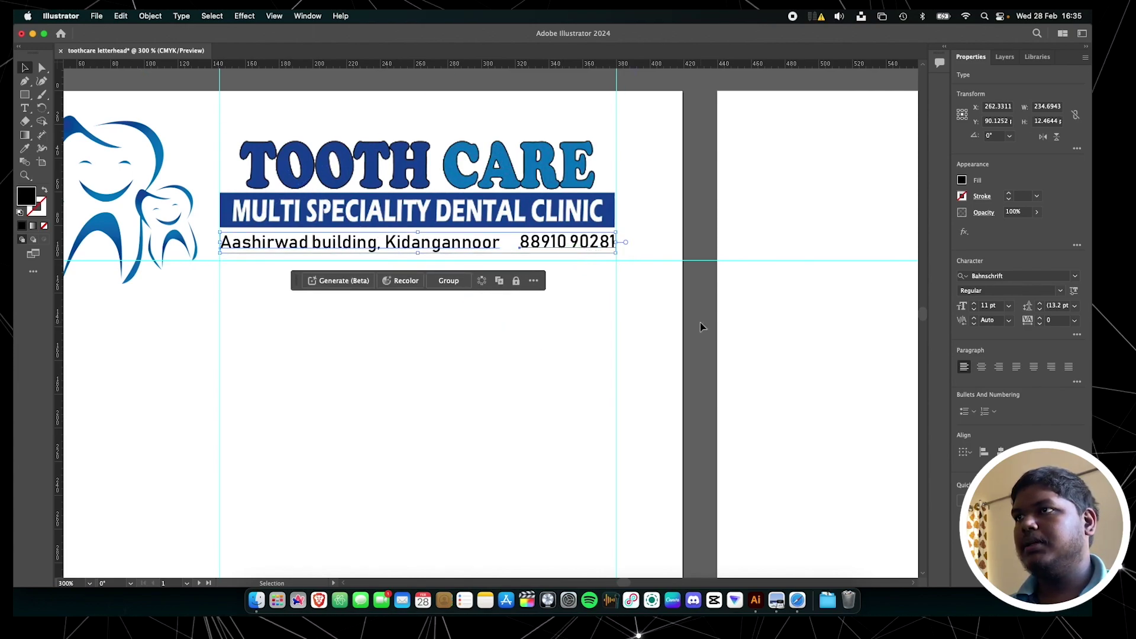
pyautogui.click(701, 326)
pyautogui.click(463, 320)
pyautogui.click(465, 473)
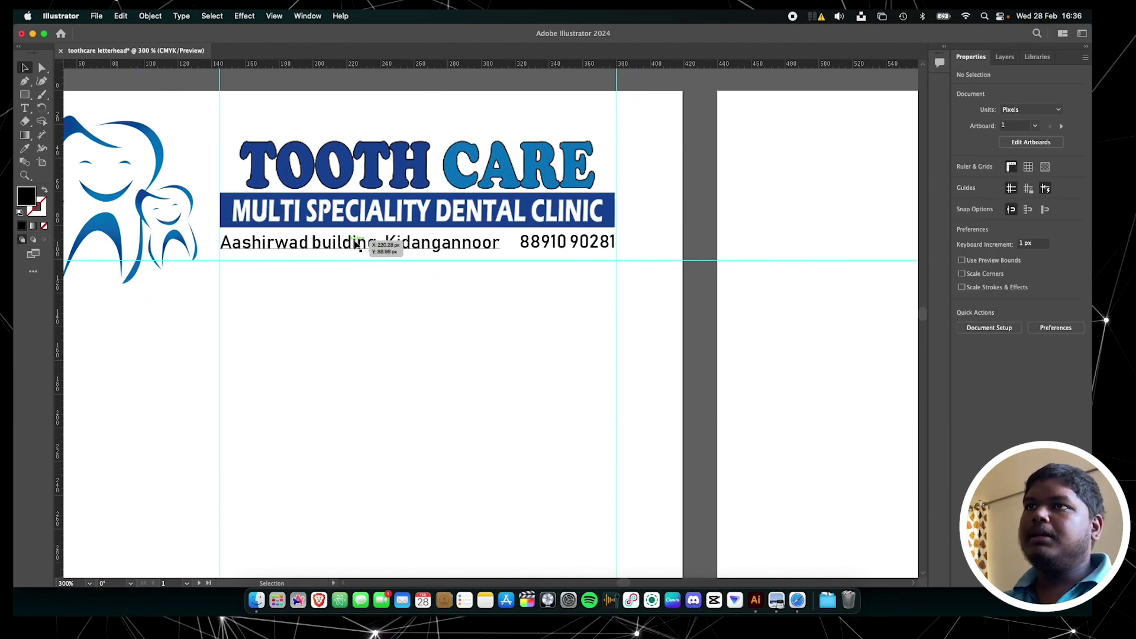
# Change the address and phone number to Bahnschrift Bold
pyautogui.click(396, 249)
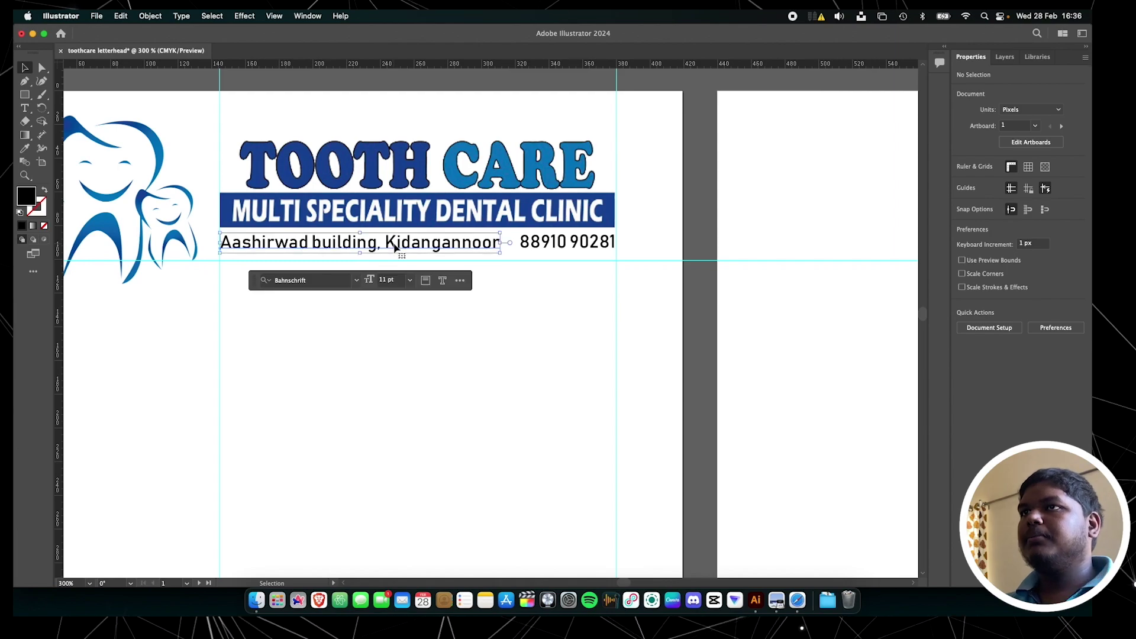
pyautogui.keyDown('shift'); pyautogui.click(547, 245); pyautogui.keyUp('shift')
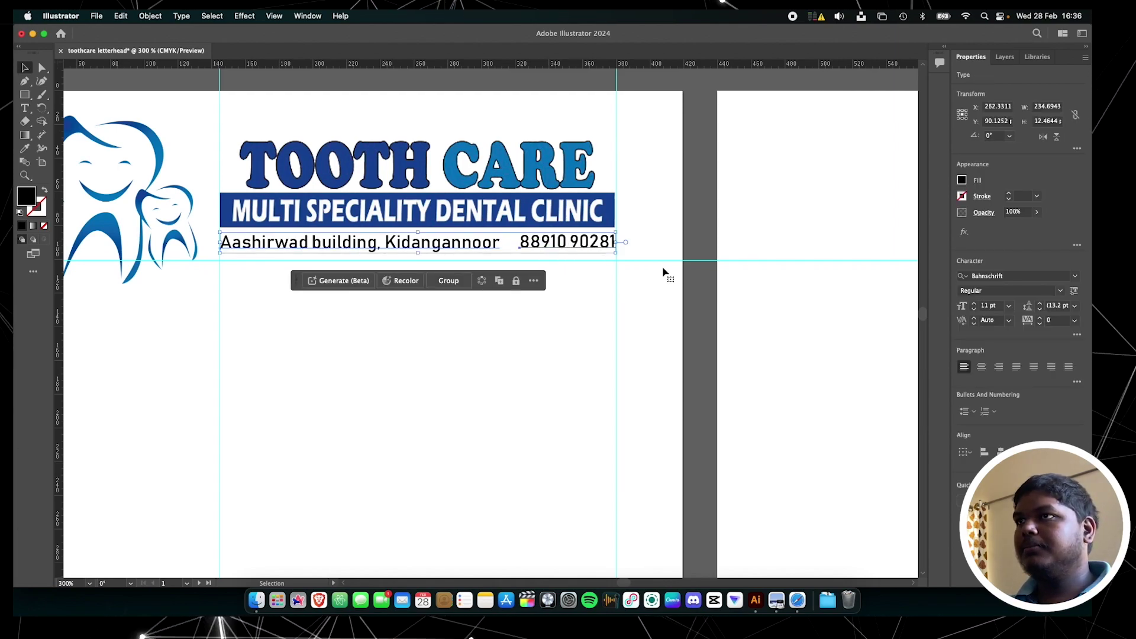
pyautogui.click(1040, 296)
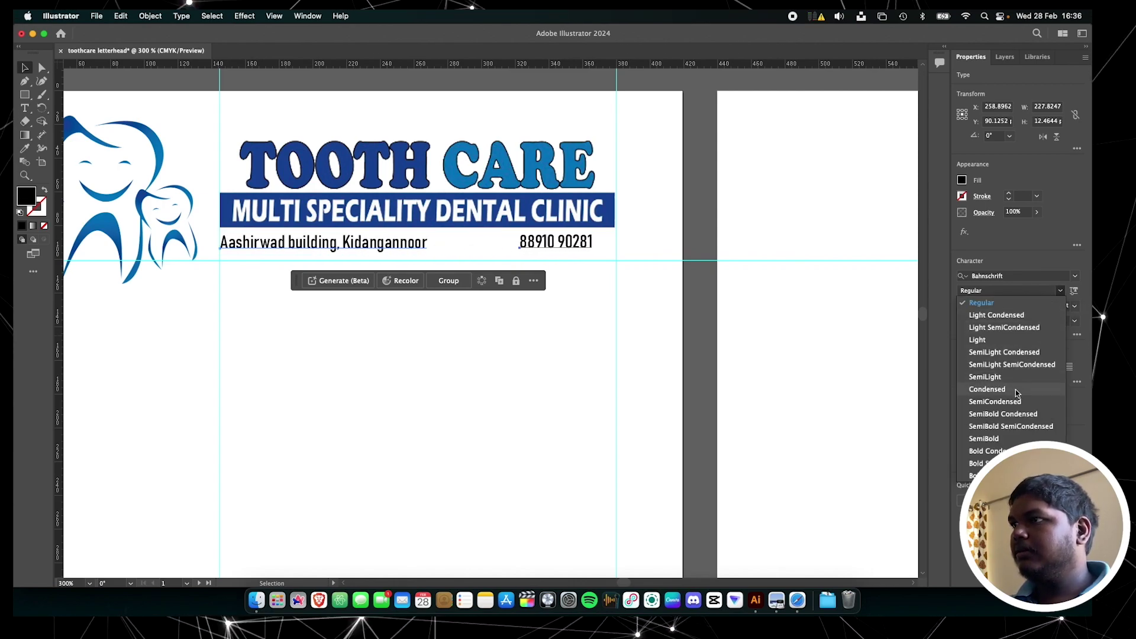
pyautogui.click(982, 476)
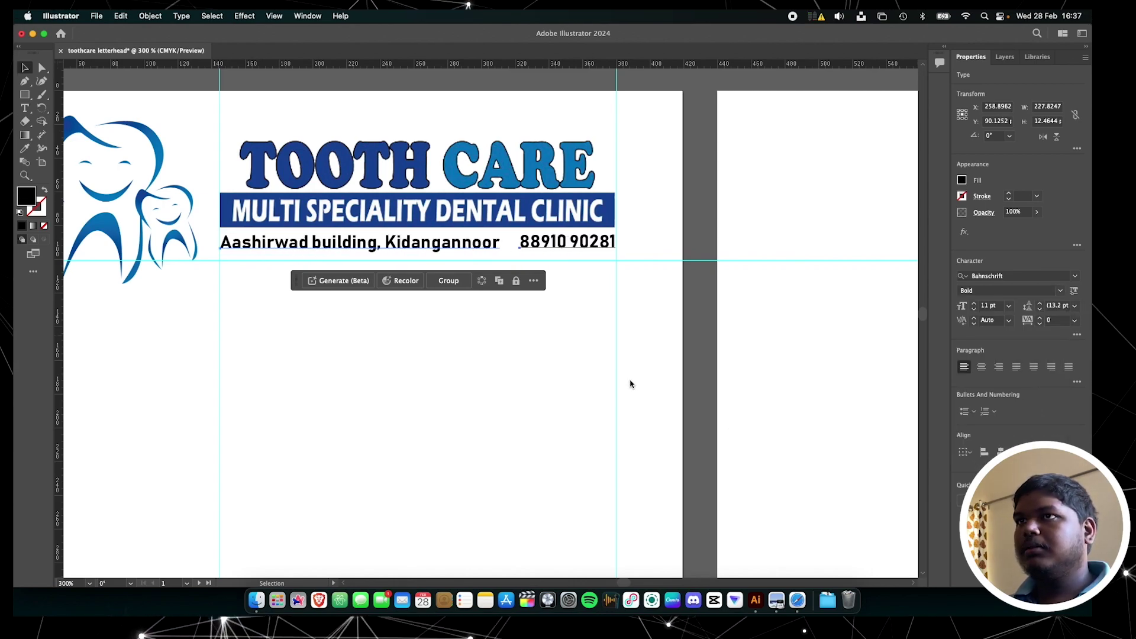
pyautogui.click(699, 346)
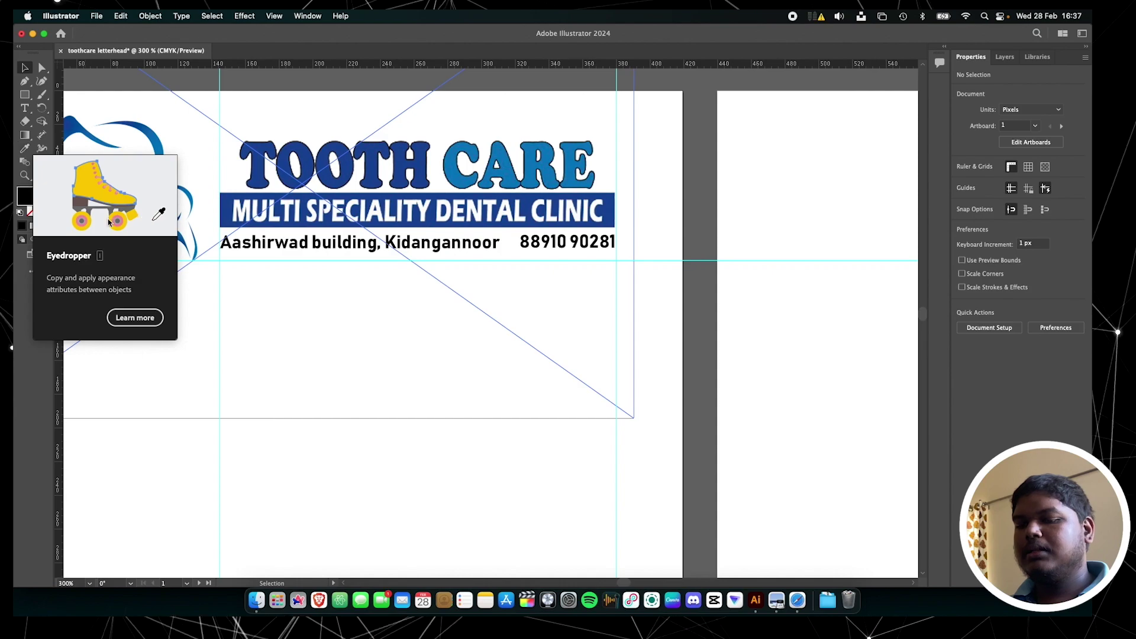
# Use the Eyedropper to give the address and phone number the dark blue of the TOOTH logo text
pyautogui.click(25, 151)
pyautogui.press('v')
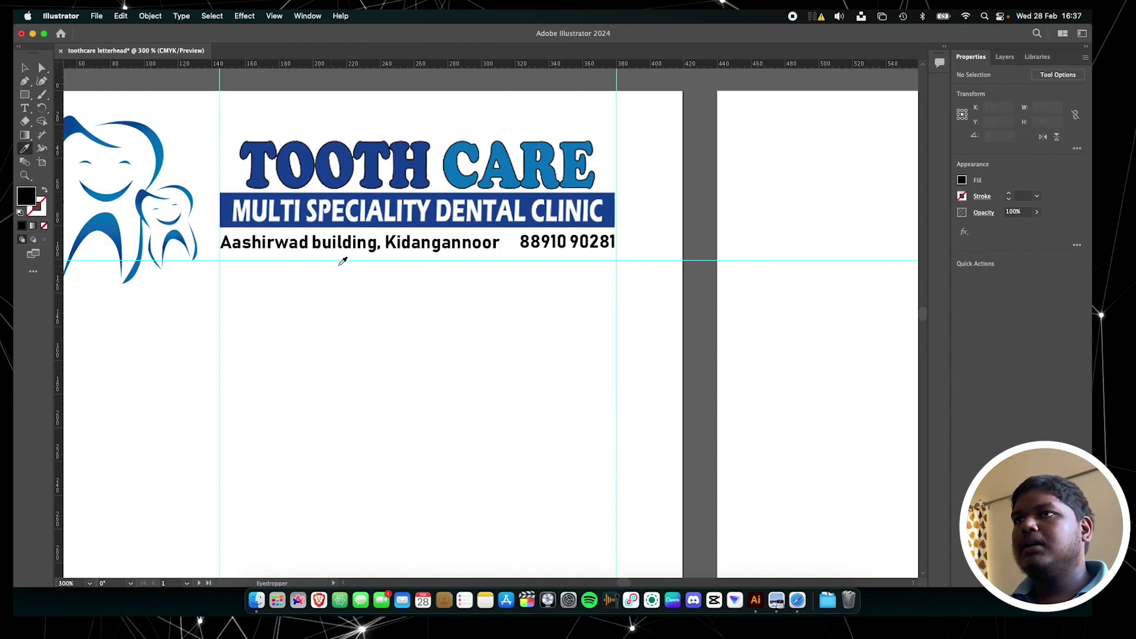
pyautogui.click(379, 243)
pyautogui.press('i')
pyautogui.click(374, 155)
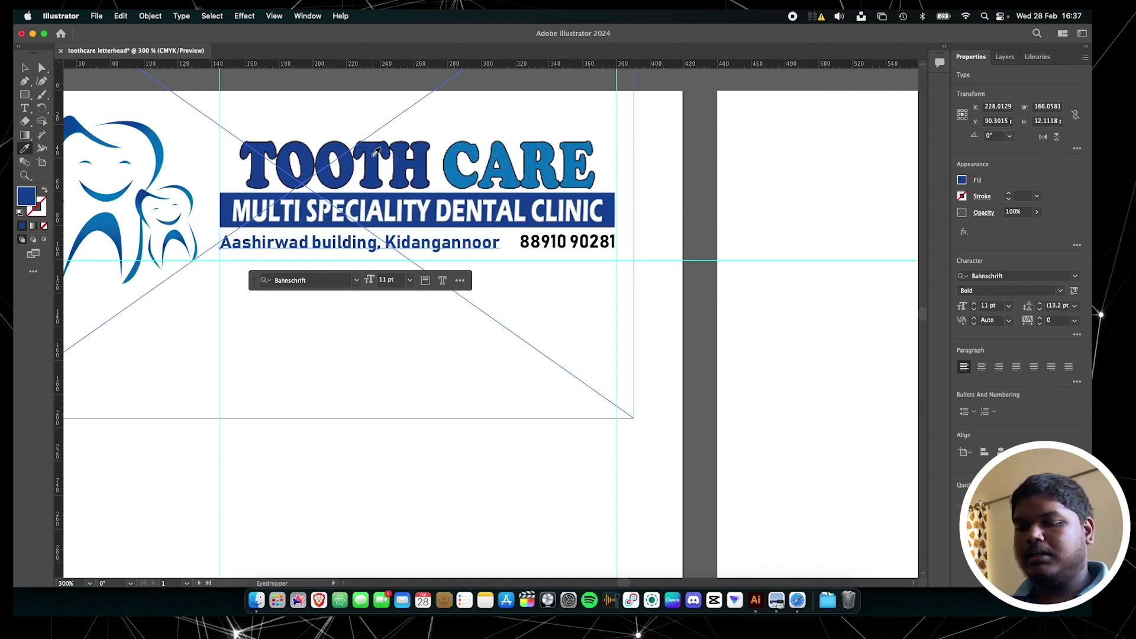
pyautogui.press('v')
pyautogui.click(568, 244)
pyautogui.press('i')
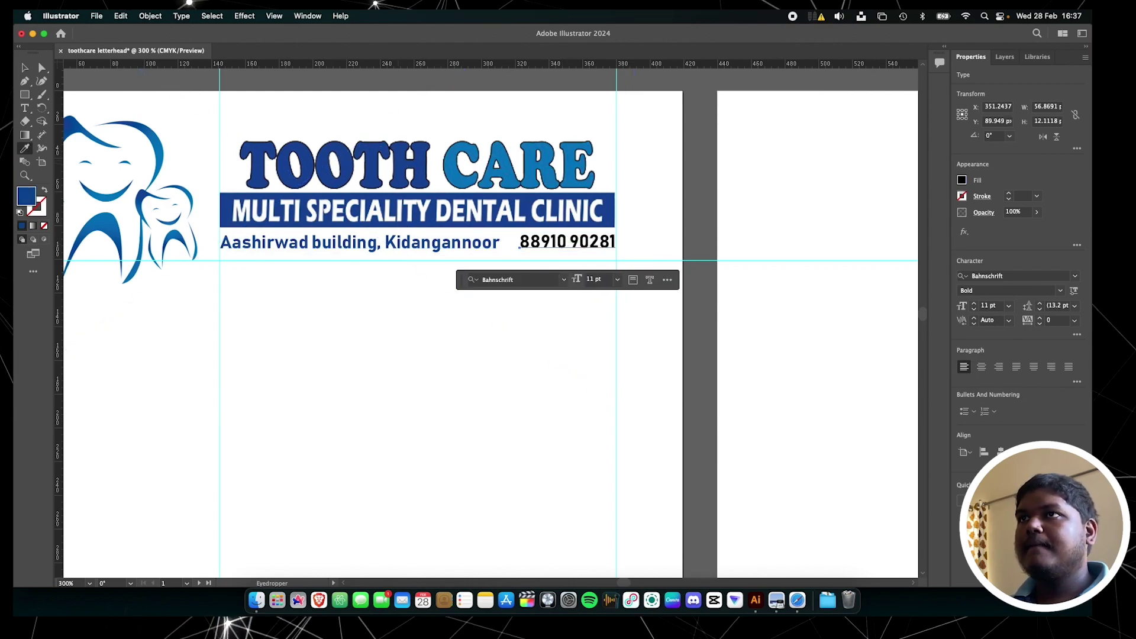
pyautogui.click(411, 213)
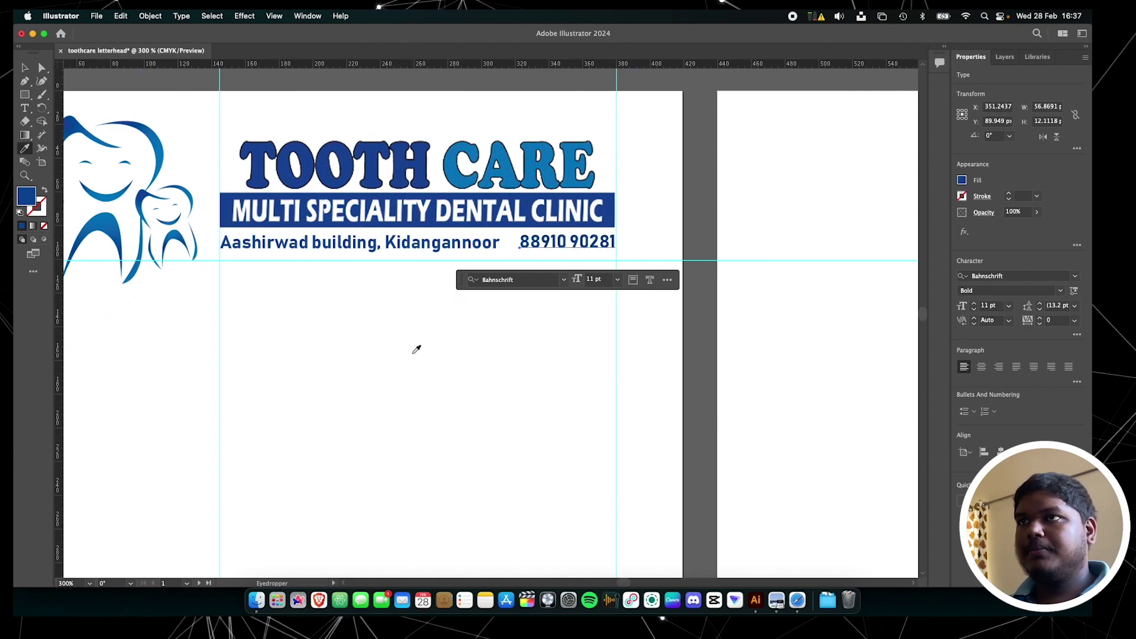
pyautogui.press('v')
pyautogui.click(398, 487)
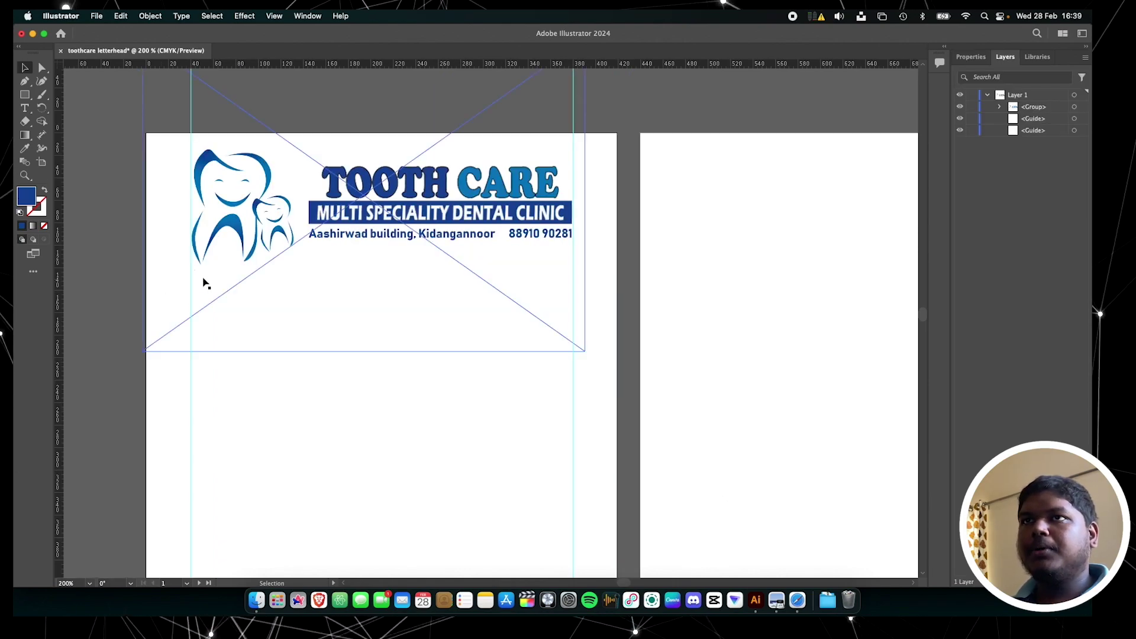
# Type the doctor's name, '(Chief Dental Surgeon)' and 'Reg No.' as a text block below the header
pyautogui.press('t')
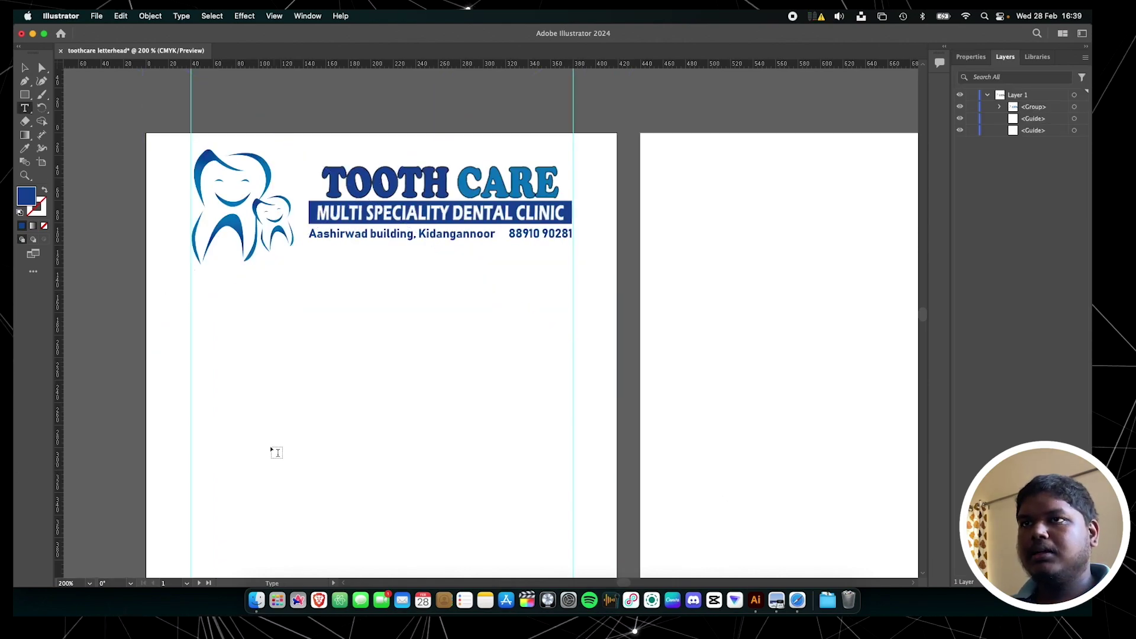
pyautogui.click(261, 408)
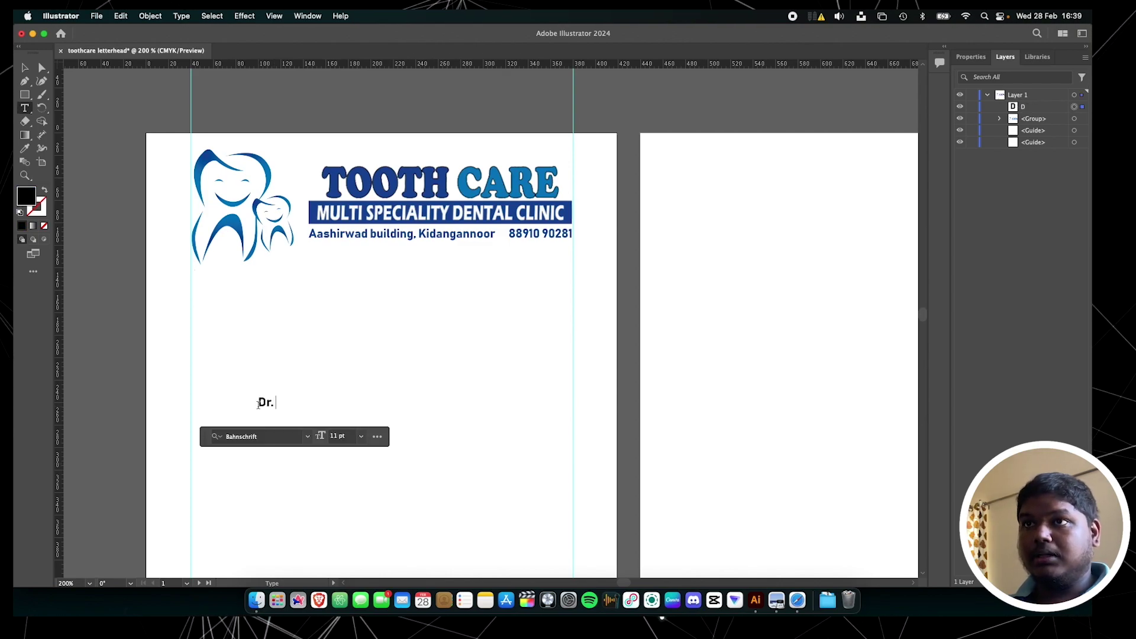
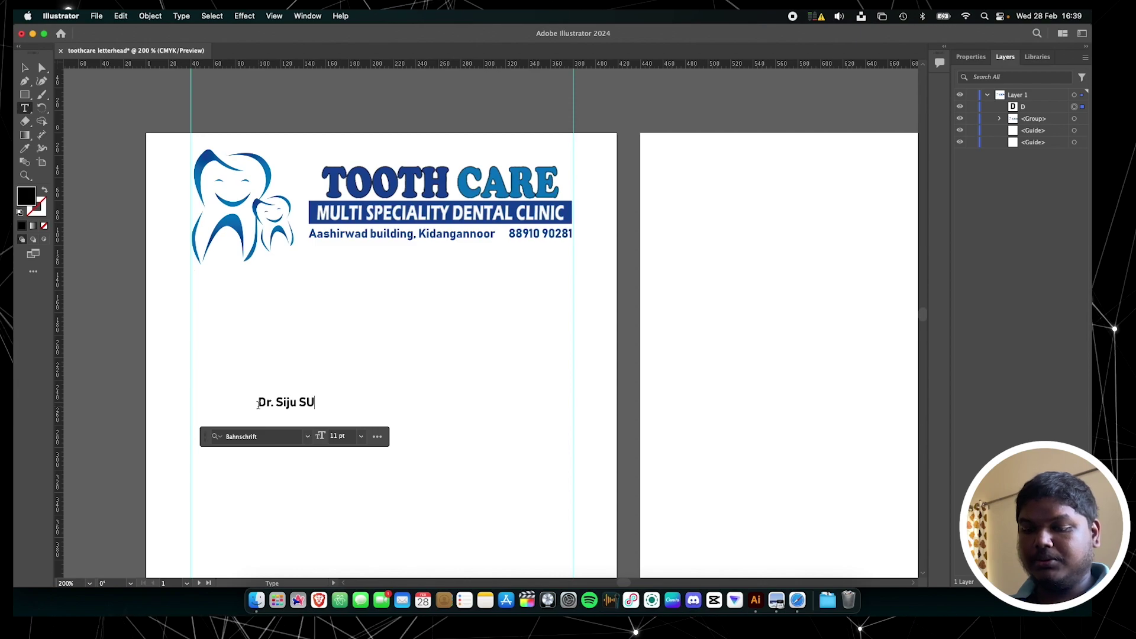
pyautogui.write('unny')
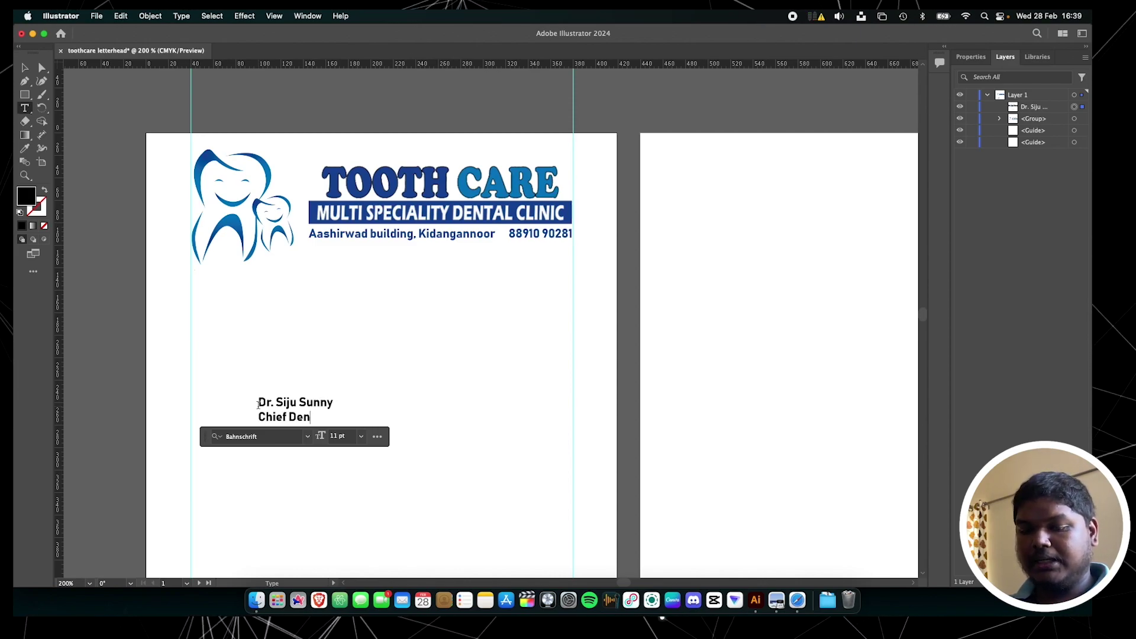
pyautogui.write(' Chief Dental Surgeon')
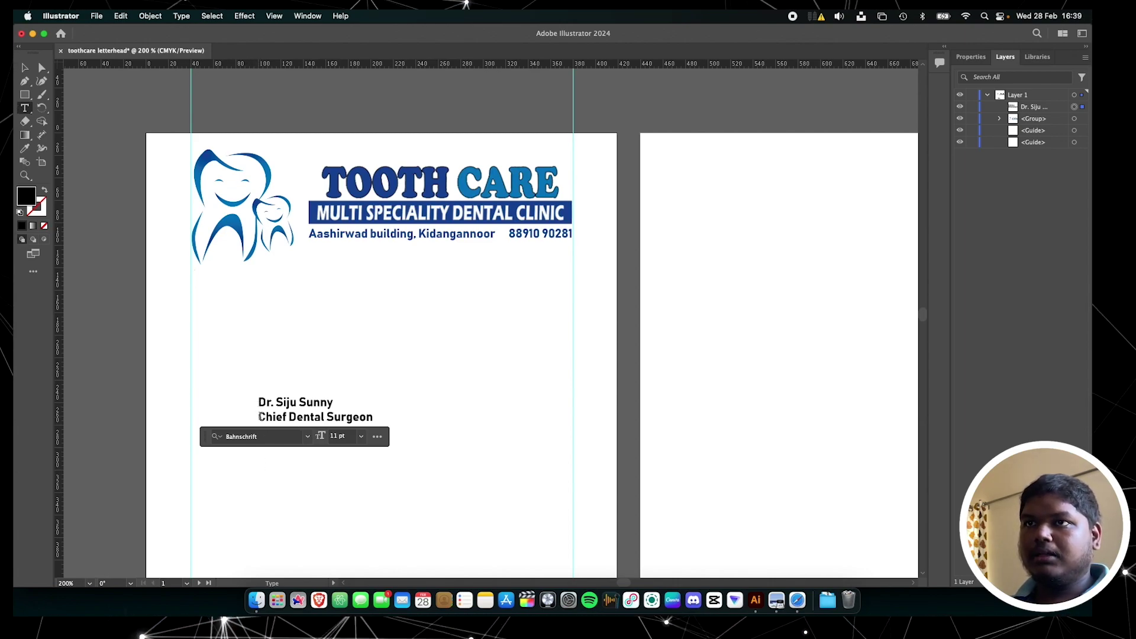
pyautogui.write('(')
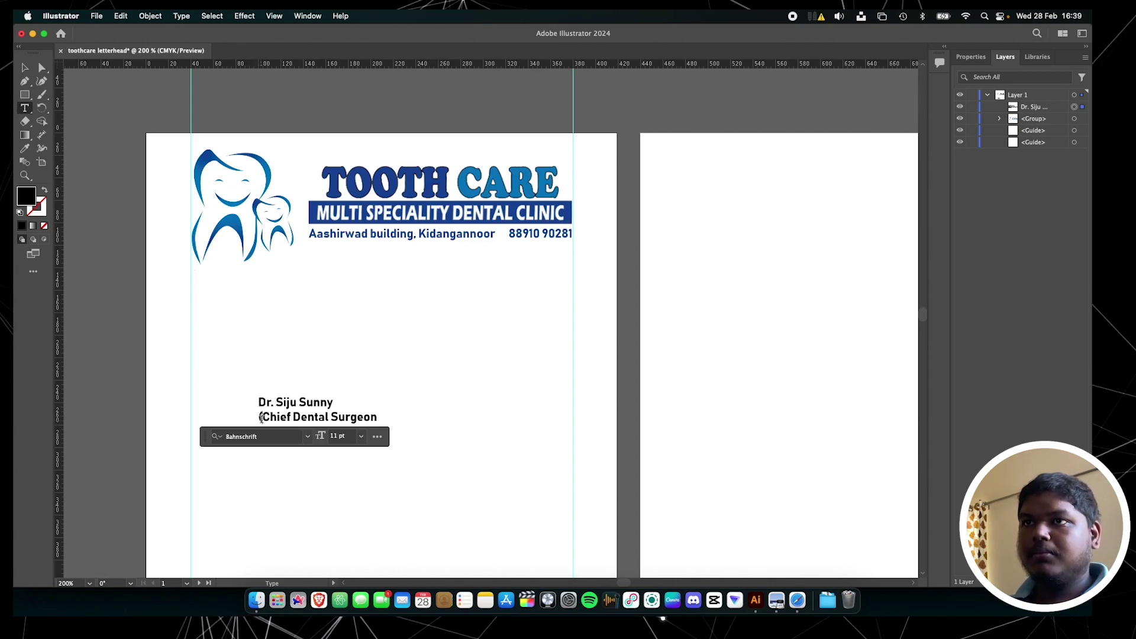
pyautogui.press('End')
pyautogui.write(')')
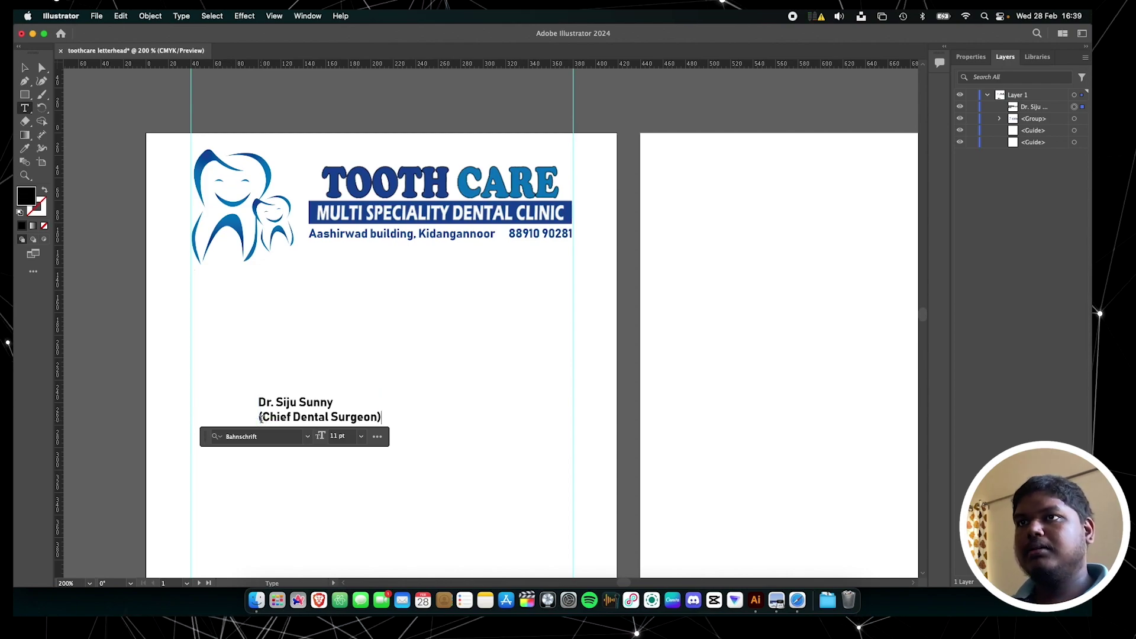
pyautogui.press('Return')
pyautogui.write('Reg No.')
pyautogui.press('Escape')
# Move the doctor's details block up under the logo on the left margin
pyautogui.moveTo(314, 428); pyautogui.dragTo(237, 320)
pyautogui.scroll(-3, 386, 219)
pyautogui.press('Up')
pyautogui.press('Up')
pyautogui.press('Up')
pyautogui.press('Up')
pyautogui.press('Up')
pyautogui.press('Up')
pyautogui.press('Up')
pyautogui.press('Up')
pyautogui.press('Up')
pyautogui.press('Up')
pyautogui.press('Up')
pyautogui.press('Up')
pyautogui.press('Up')
pyautogui.press('Up')
pyautogui.press('Up')
pyautogui.press('Up')
pyautogui.press('Up')
pyautogui.press('Up')
pyautogui.press('Up')
# Type the dotted Name, Age and Date line and move it onto the left margin
pyautogui.click(176, 327)
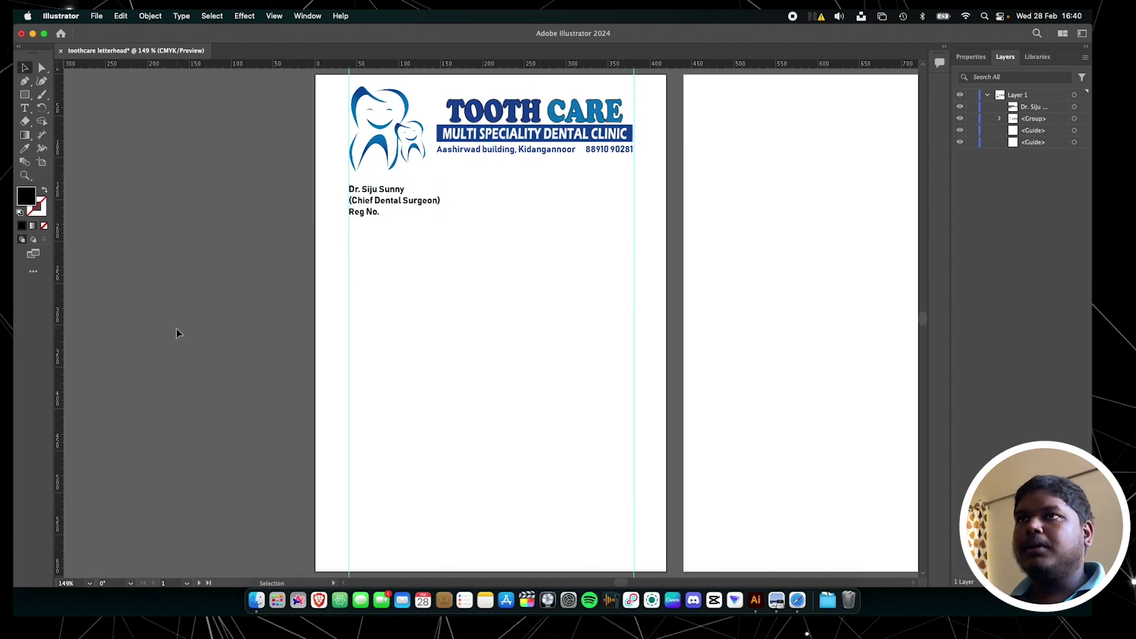
pyautogui.press('t')
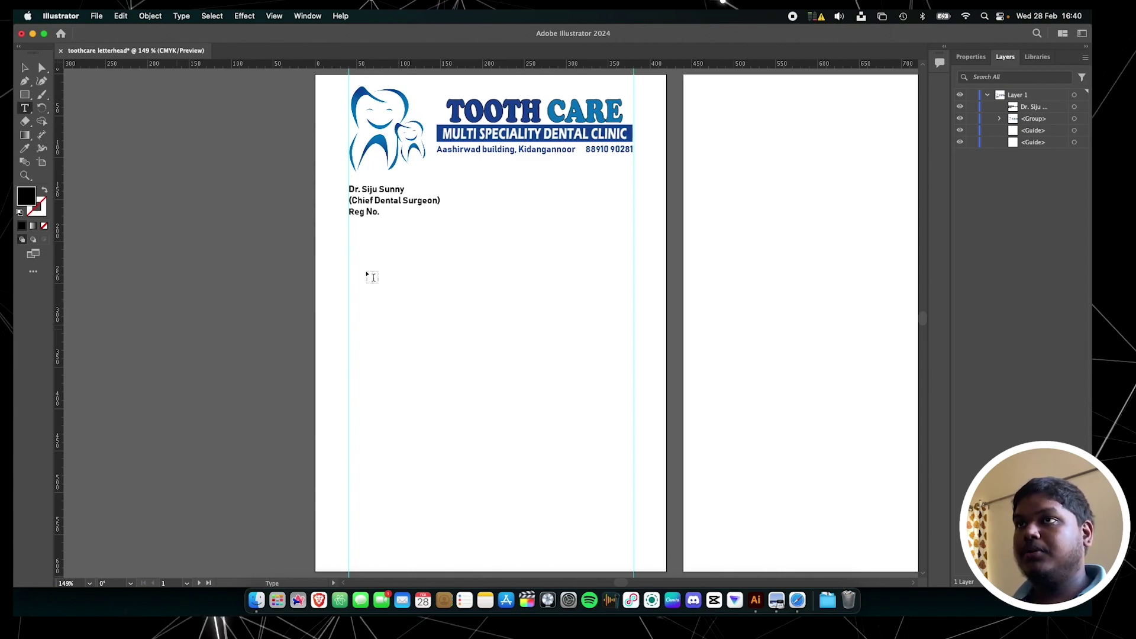
pyautogui.click(366, 270)
pyautogui.write('Name ..................')
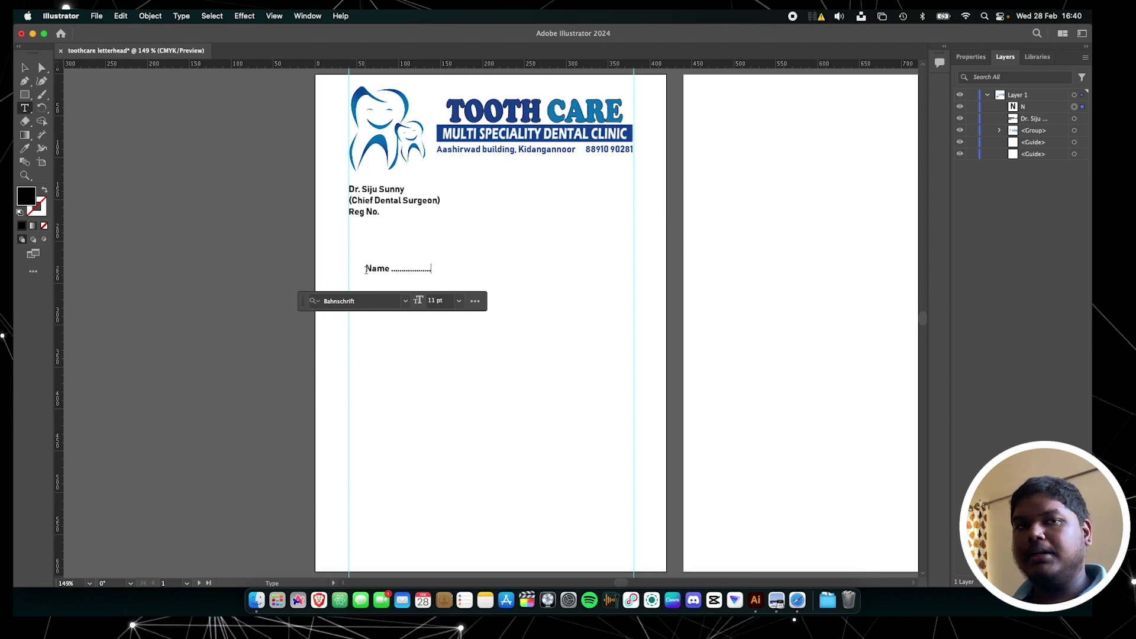
pyautogui.write(' Age ................... Date ............')
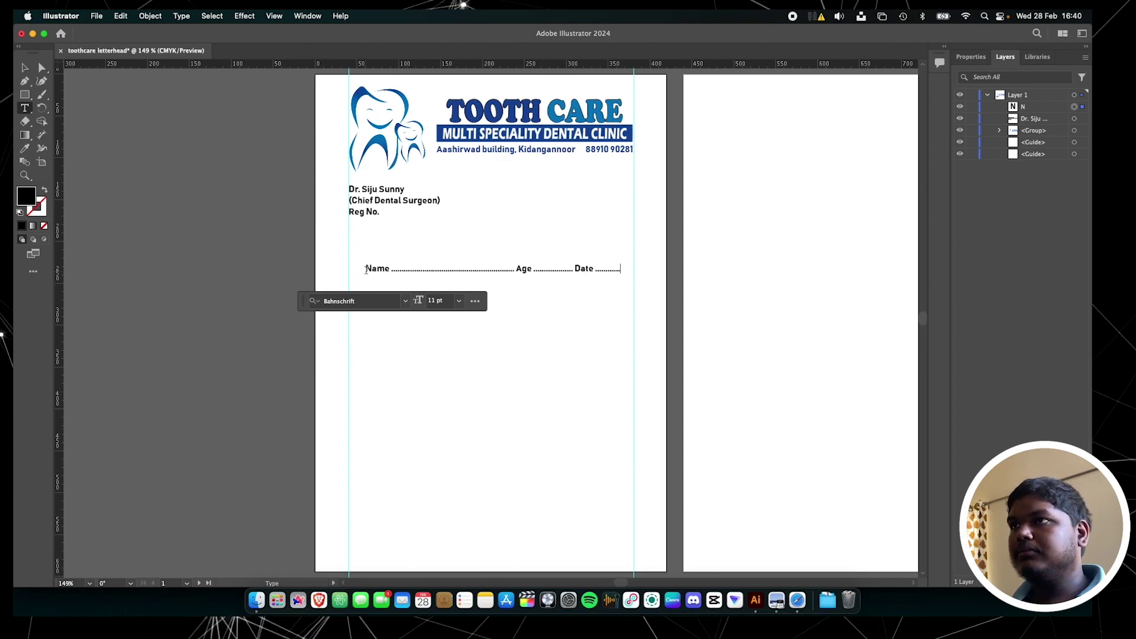
pyautogui.press('Escape')
pyautogui.moveTo(444, 264)
pyautogui.mouseDown()
pyautogui.moveTo(426, 256)
pyautogui.moveTo(435, 248)
pyautogui.mouseUp()
pyautogui.click(448, 244)
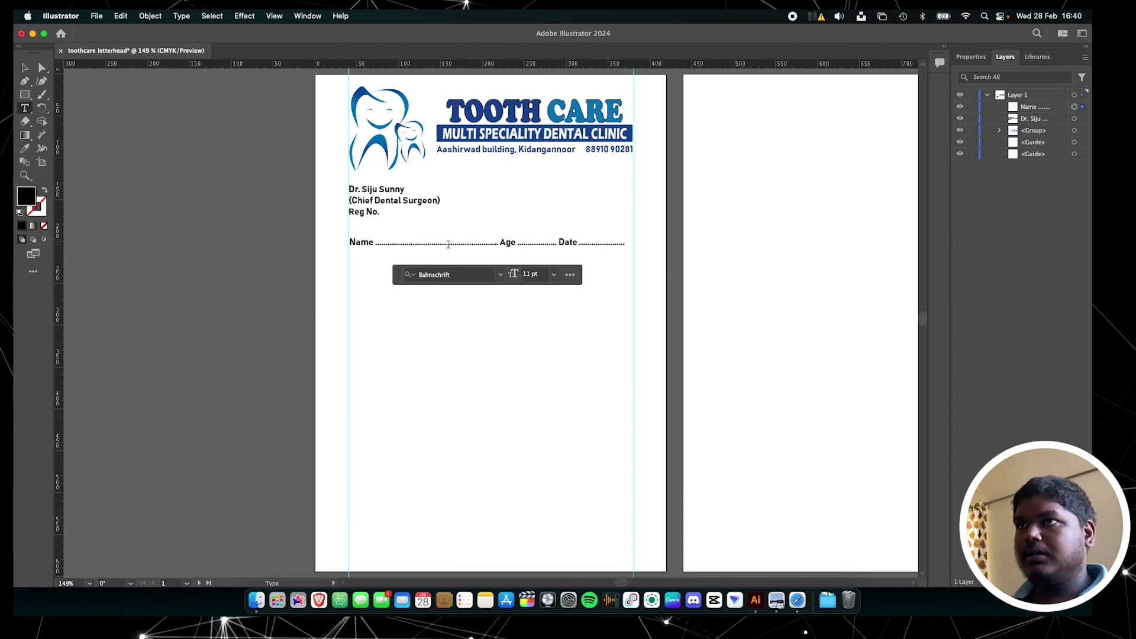
pyautogui.press('Escape')
pyautogui.click(467, 332)
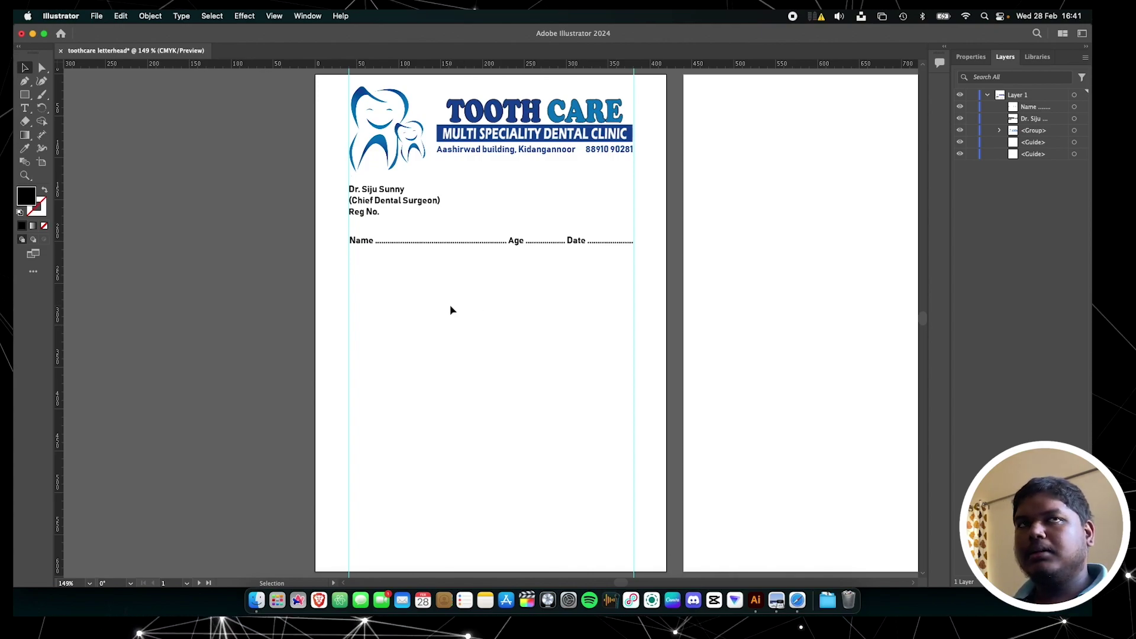
# Draw a rectangle below the Name, Age and Date line
pyautogui.press('m')
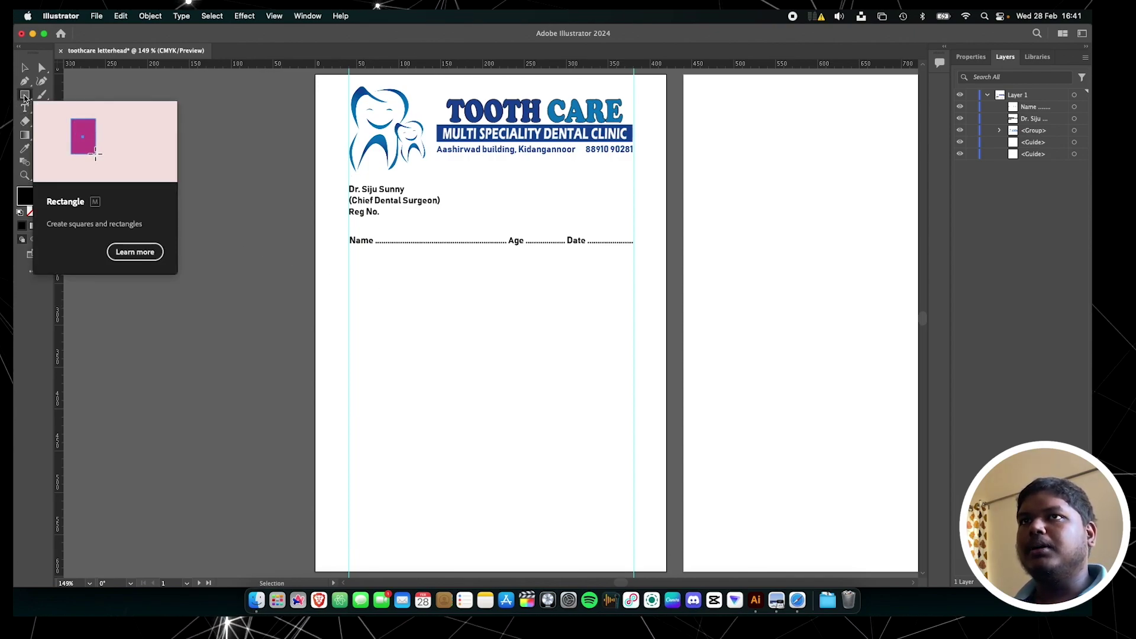
pyautogui.press('m')
pyautogui.moveTo(349, 266); pyautogui.dragTo(506, 288)
# Set the new rectangle's fill to None so the box is empty
pyautogui.press('v')
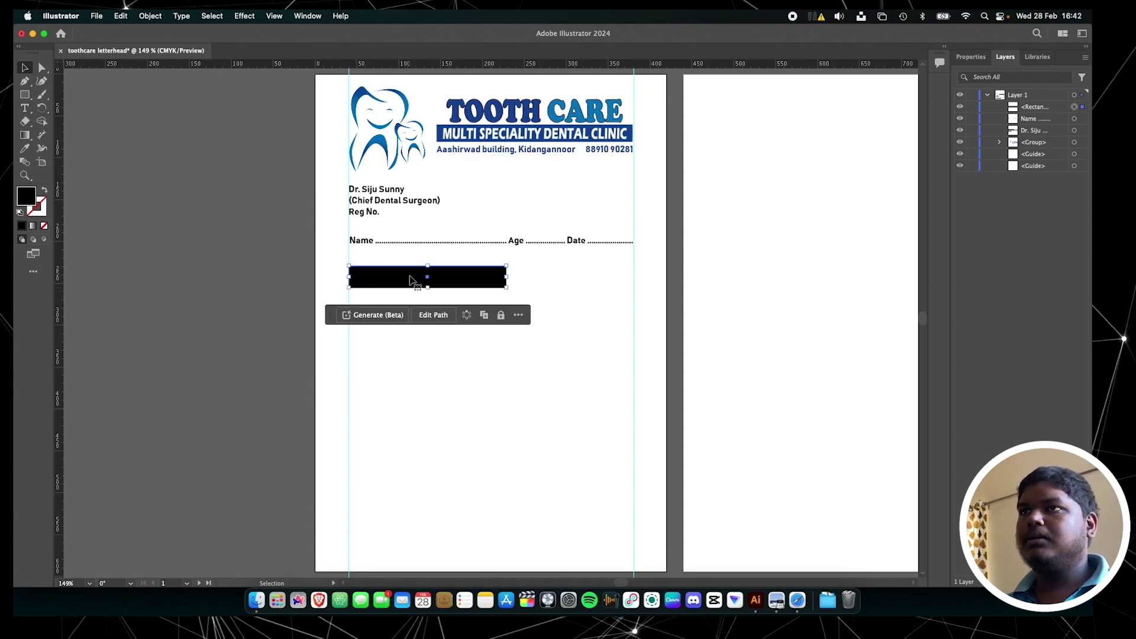
pyautogui.click(979, 58)
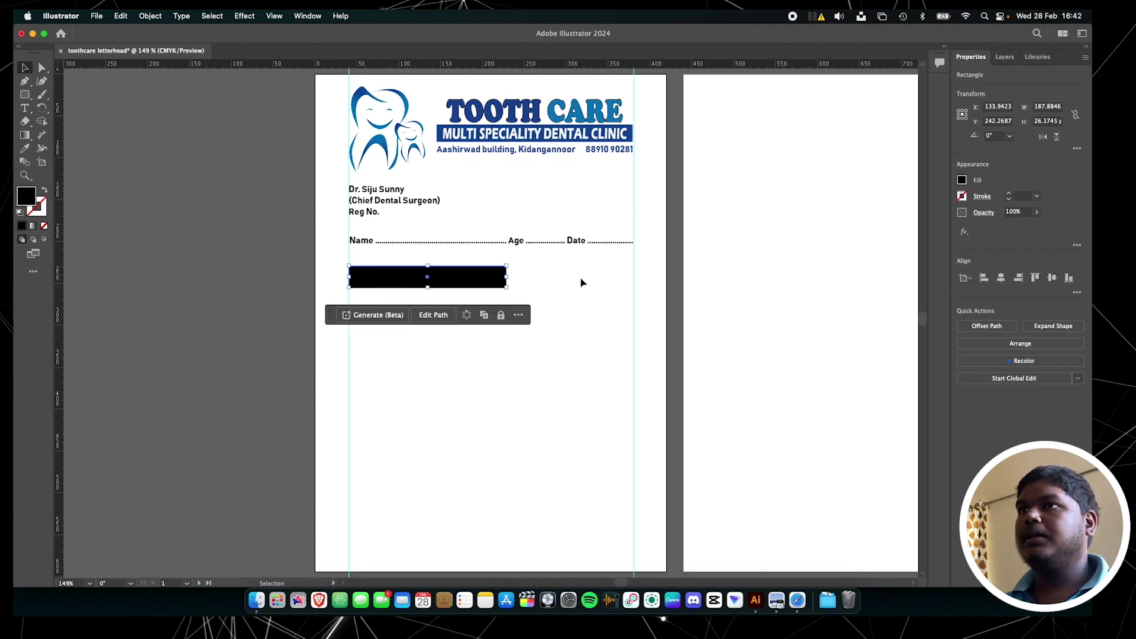
pyautogui.click(961, 180)
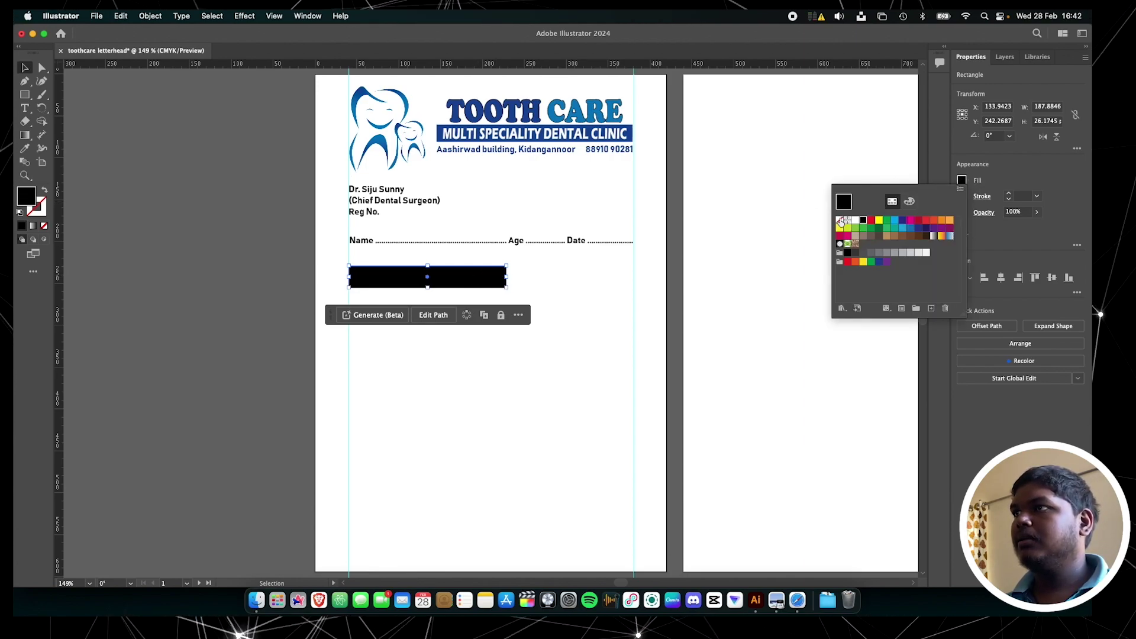
pyautogui.click(839, 220)
pyautogui.click(992, 227)
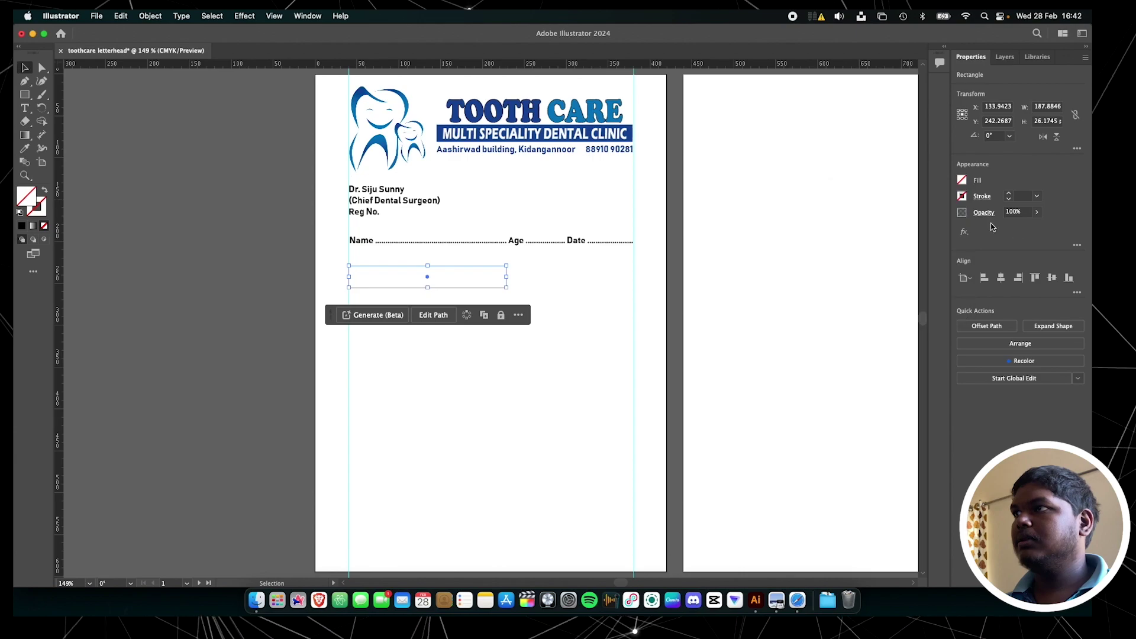
# Give the rectangle a black 1 pt outline
pyautogui.click(962, 196)
pyautogui.click(962, 196)
pyautogui.click(962, 196)
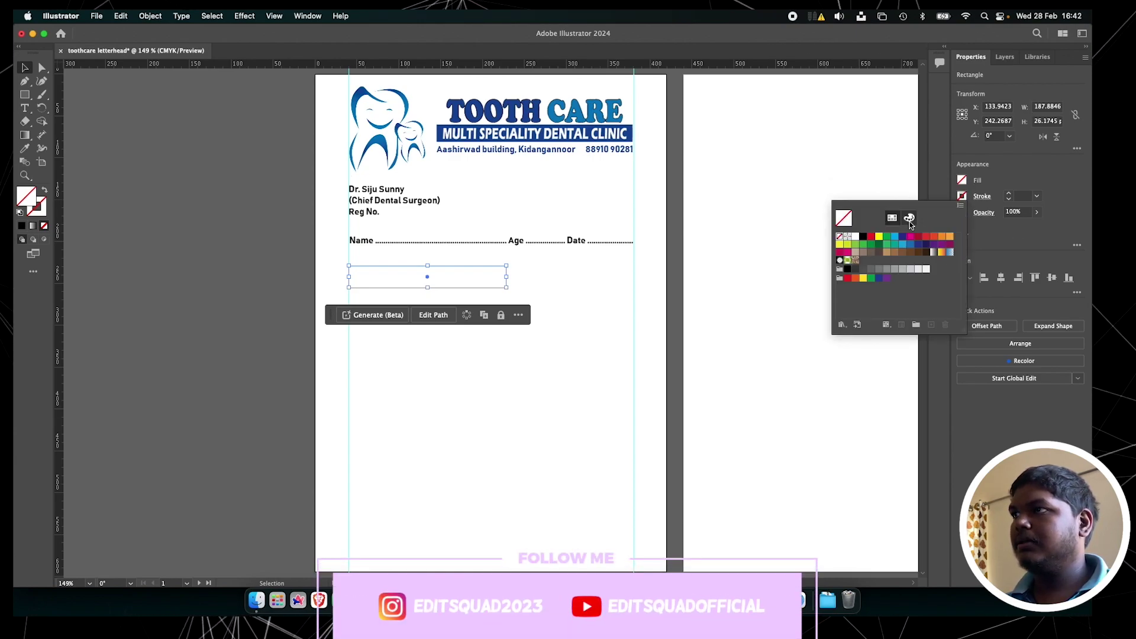
pyautogui.click(863, 237)
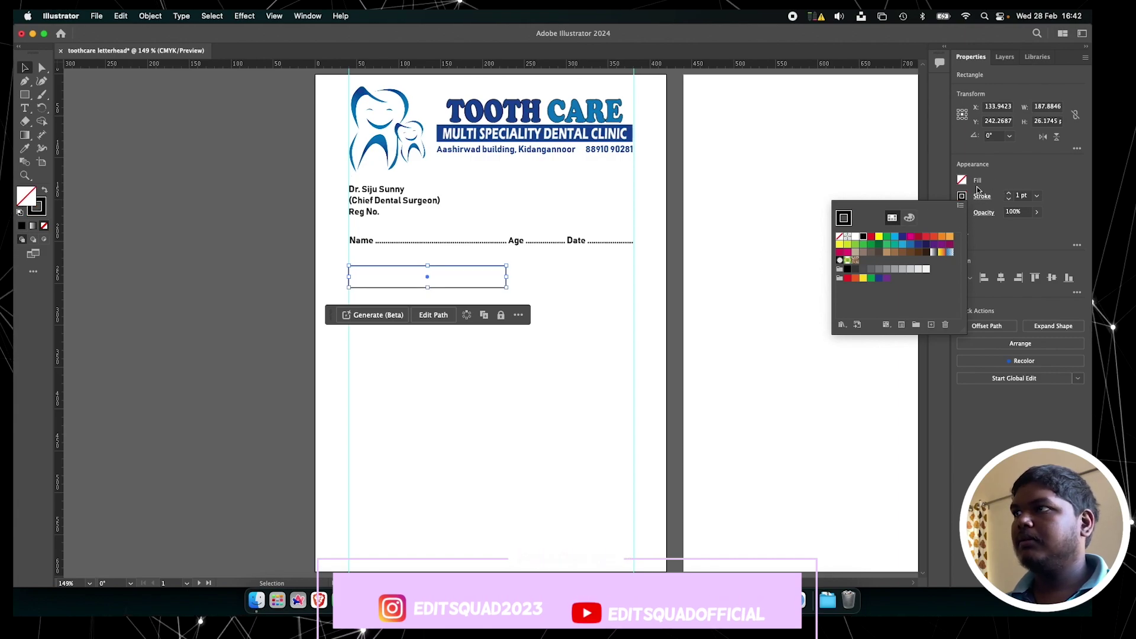
pyautogui.click(762, 223)
pyautogui.scroll(8, 370, 275)
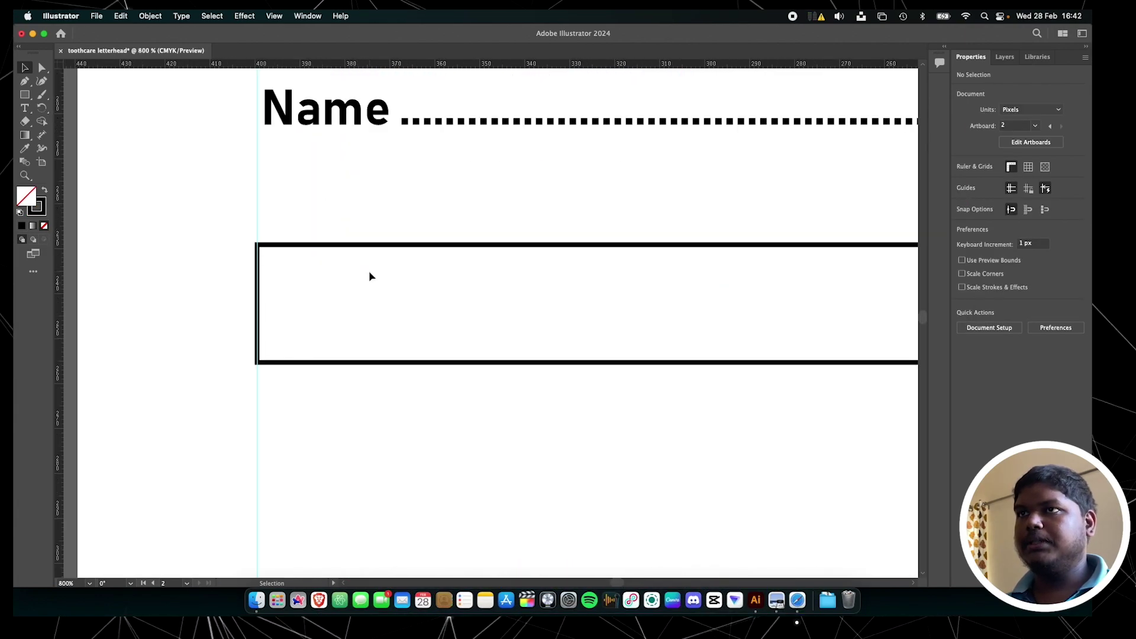
pyautogui.hscroll(5, 503, 286)
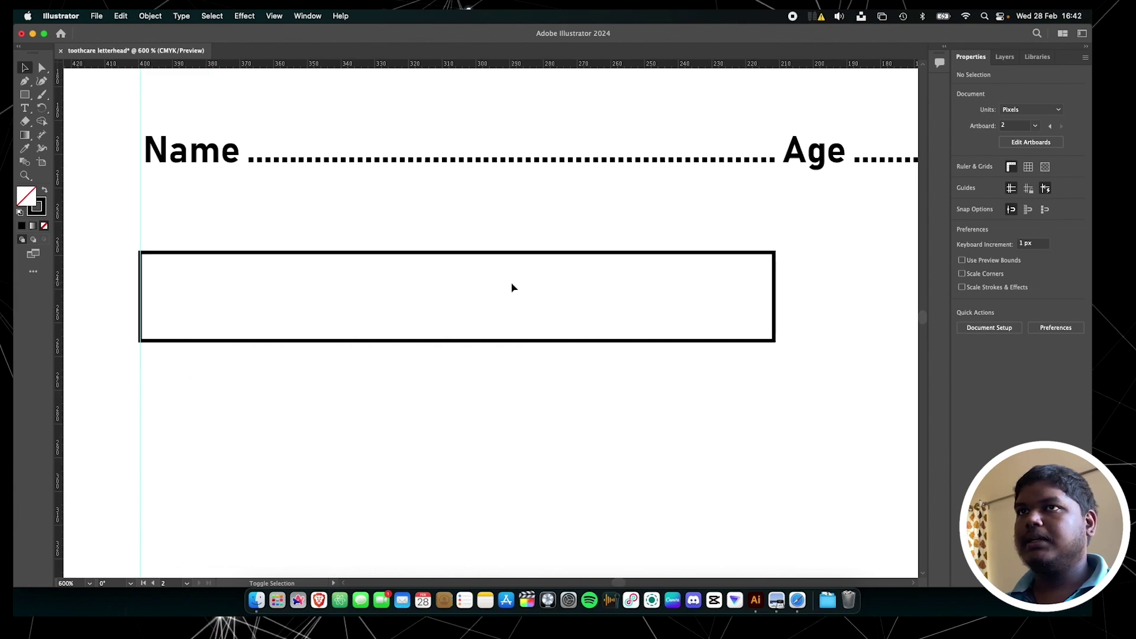
pyautogui.hscroll(-3, 513, 287)
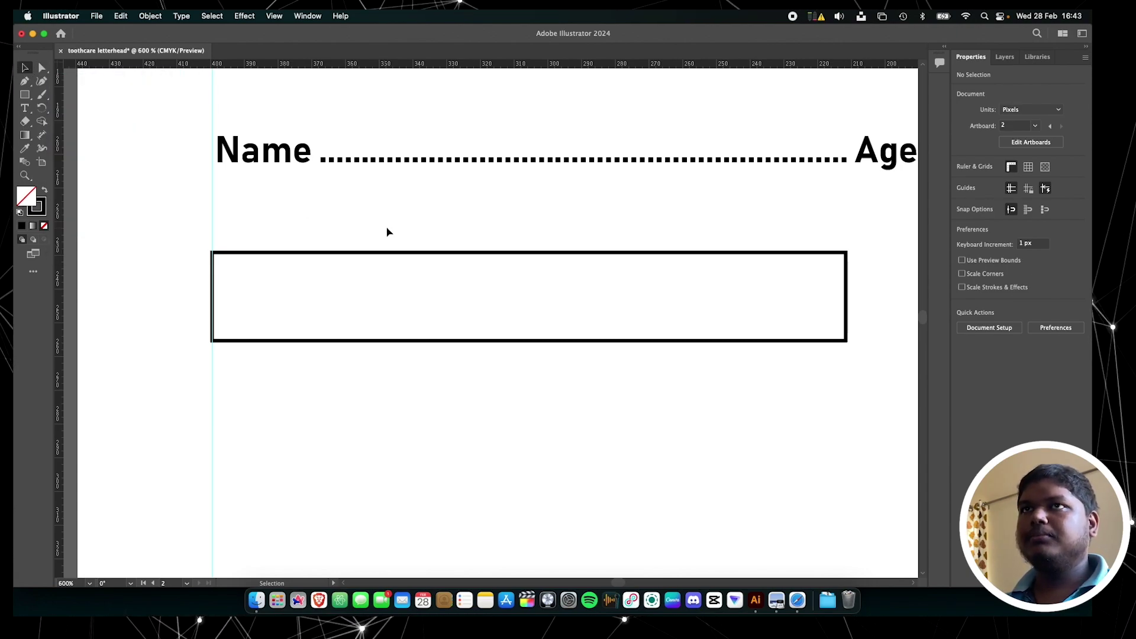
# Round all four corners of the outlined box slightly
pyautogui.click(376, 256)
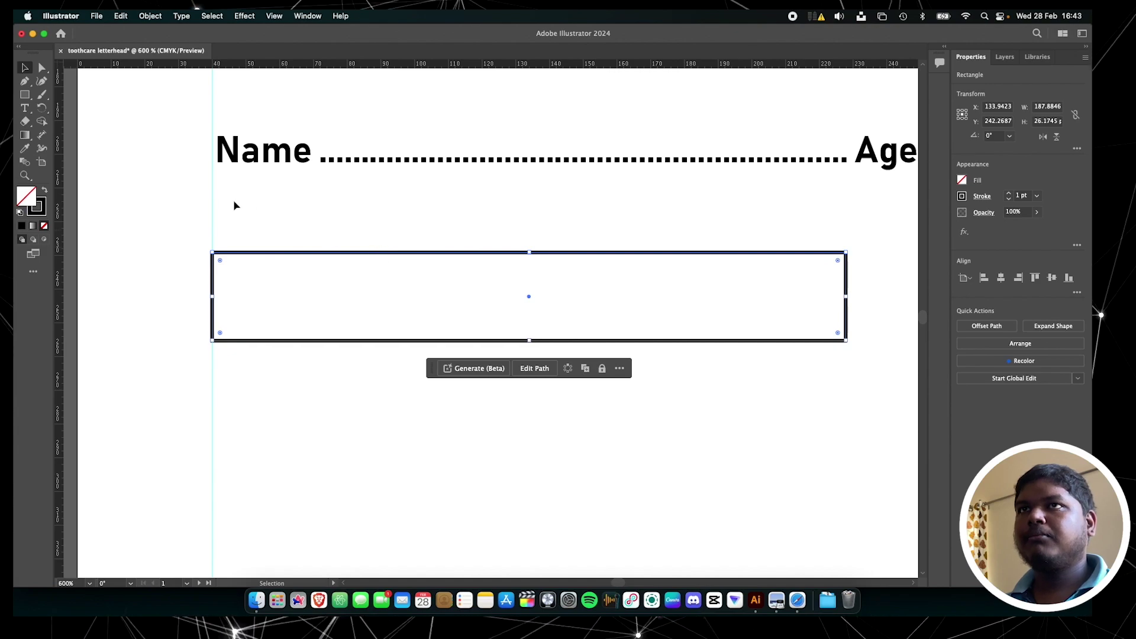
pyautogui.press('a')
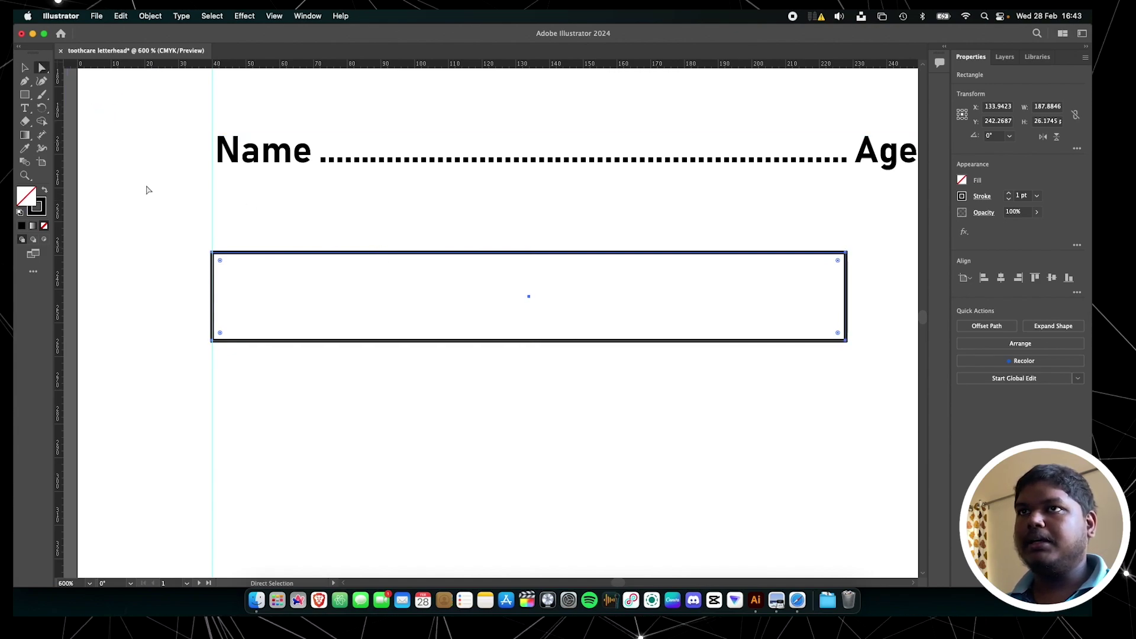
pyautogui.moveTo(221, 263); pyautogui.dragTo(225, 268)
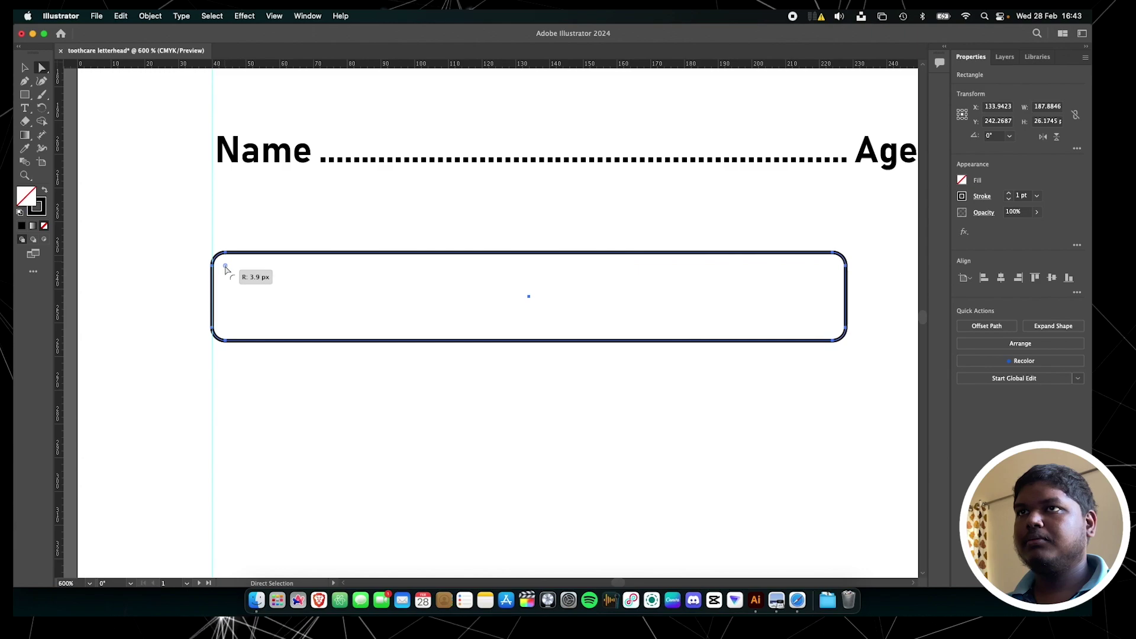
pyautogui.moveTo(225, 270); pyautogui.dragTo(226, 269)
pyautogui.scroll(-3, 495, 388)
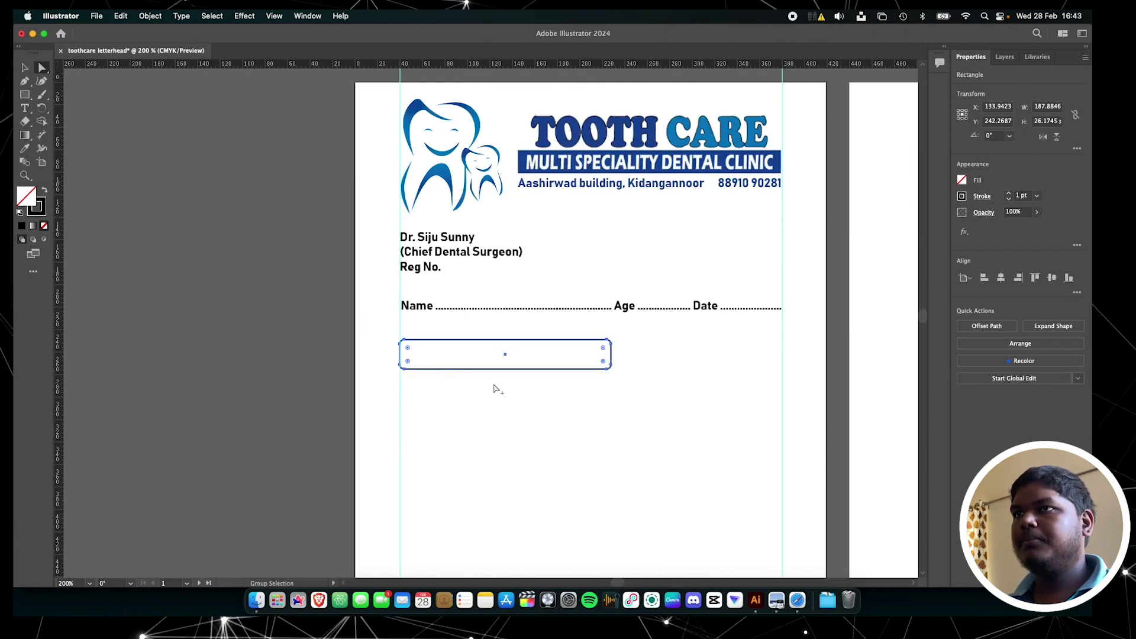
pyautogui.click(495, 388)
pyautogui.click(604, 372)
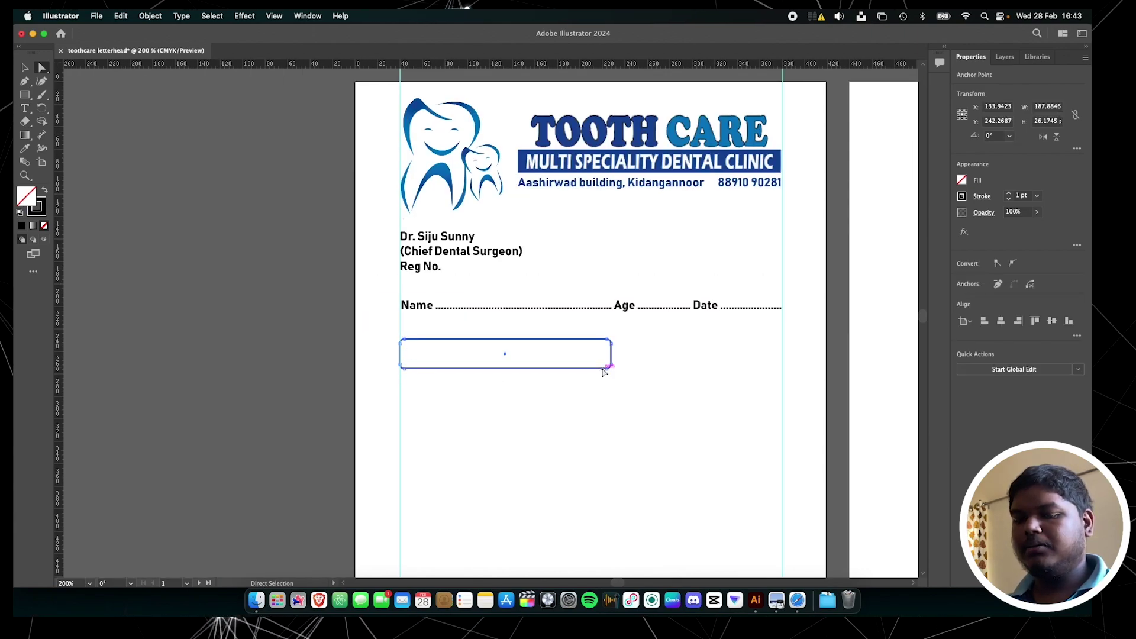
# Duplicate the rounded box to the right and resize the copy to the right margin guide
pyautogui.press('v')
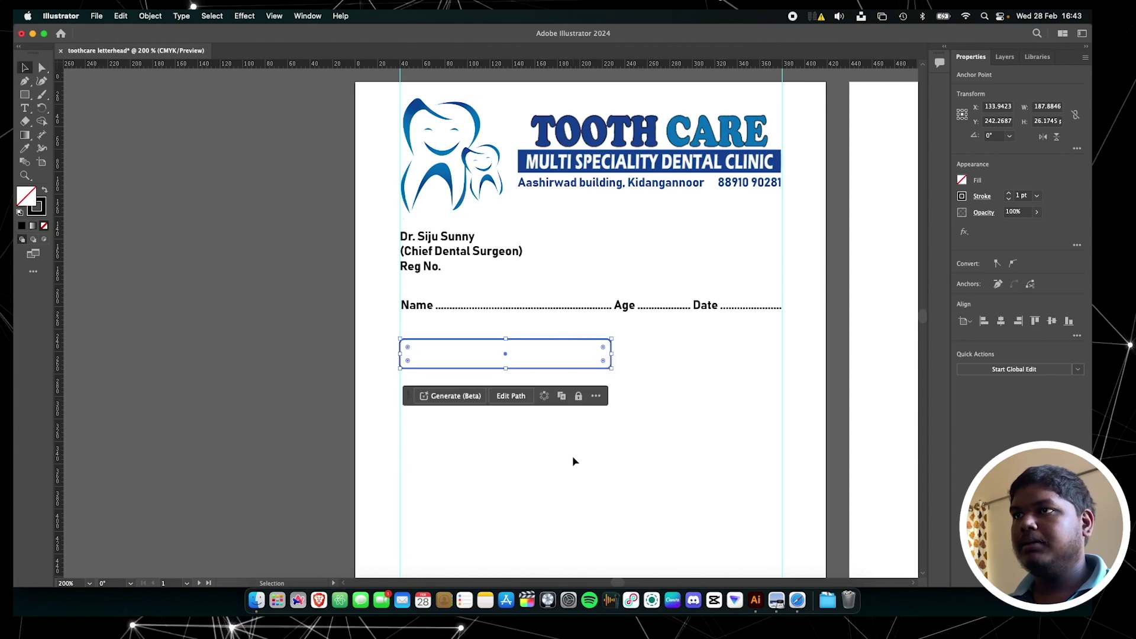
pyautogui.click(530, 355)
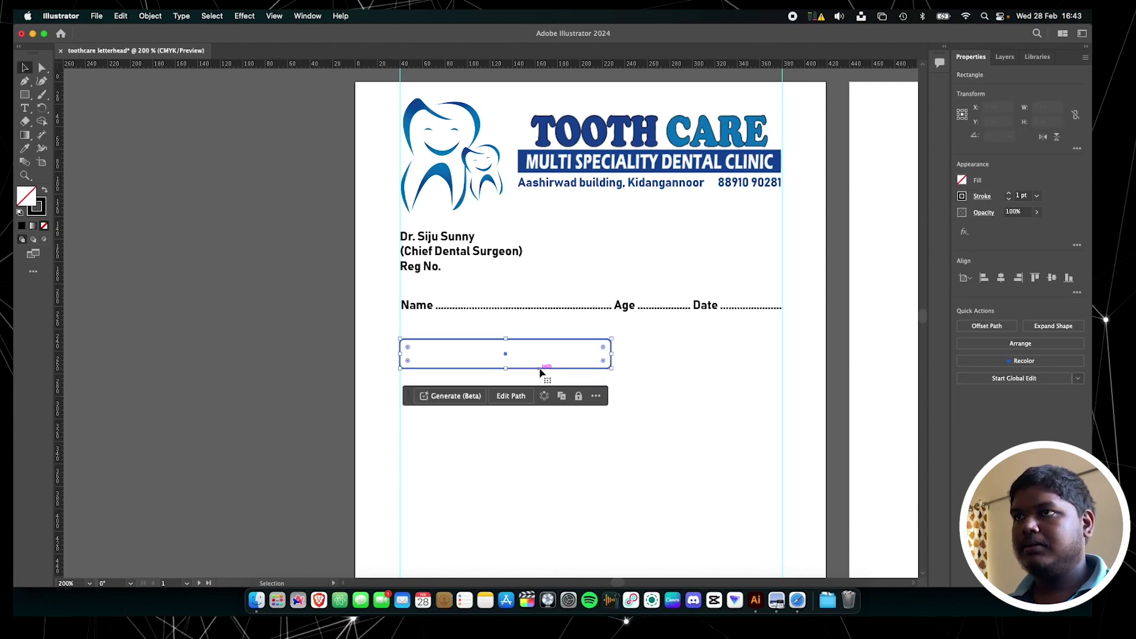
pyautogui.moveTo(540, 371); pyautogui.dragTo(762, 372)
pyautogui.moveTo(830, 367); pyautogui.dragTo(777, 367)
pyautogui.click(444, 427)
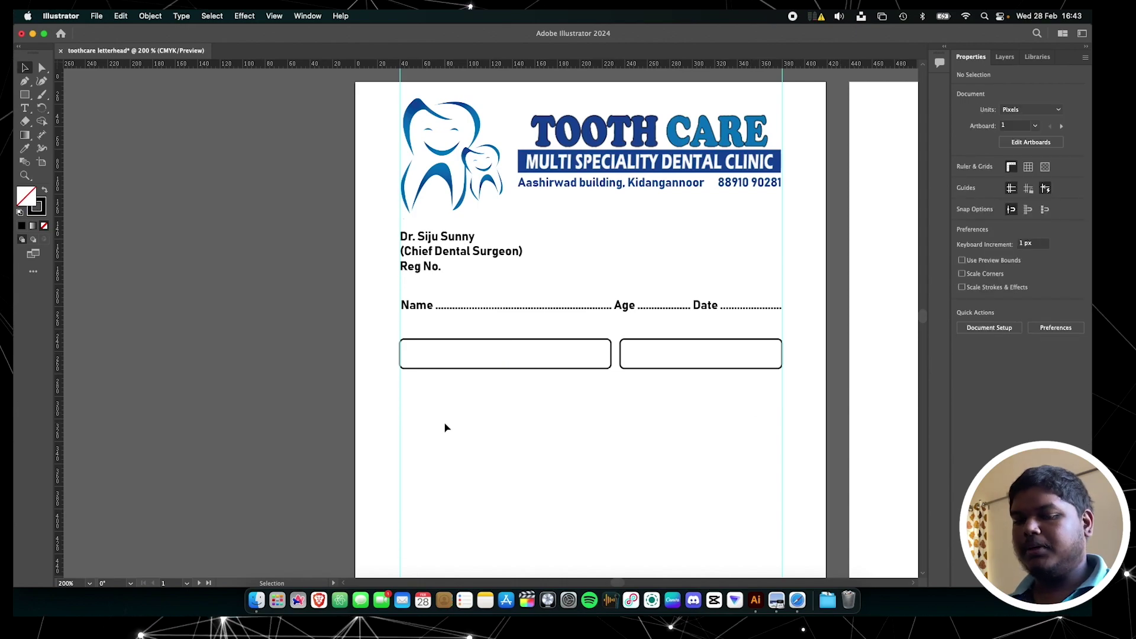
# Type 'Allergic To' with a long dotted blank and position it inside the left rounded box
pyautogui.press('t')
pyautogui.click(445, 427)
pyautogui.write('Allergi')
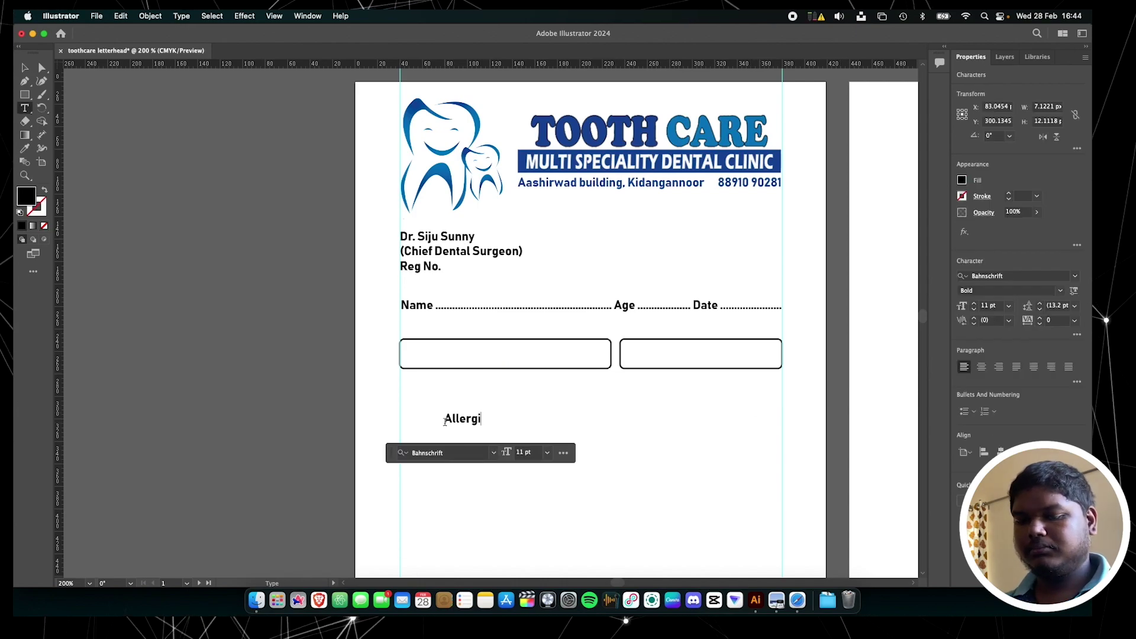
pyautogui.write('c To .............')
pyautogui.press('Escape')
pyautogui.moveTo(447, 422); pyautogui.dragTo(520, 361)
pyautogui.doubleClick(533, 362)
pyautogui.write('.......................................')
pyautogui.press('Escape')
pyautogui.click(569, 432)
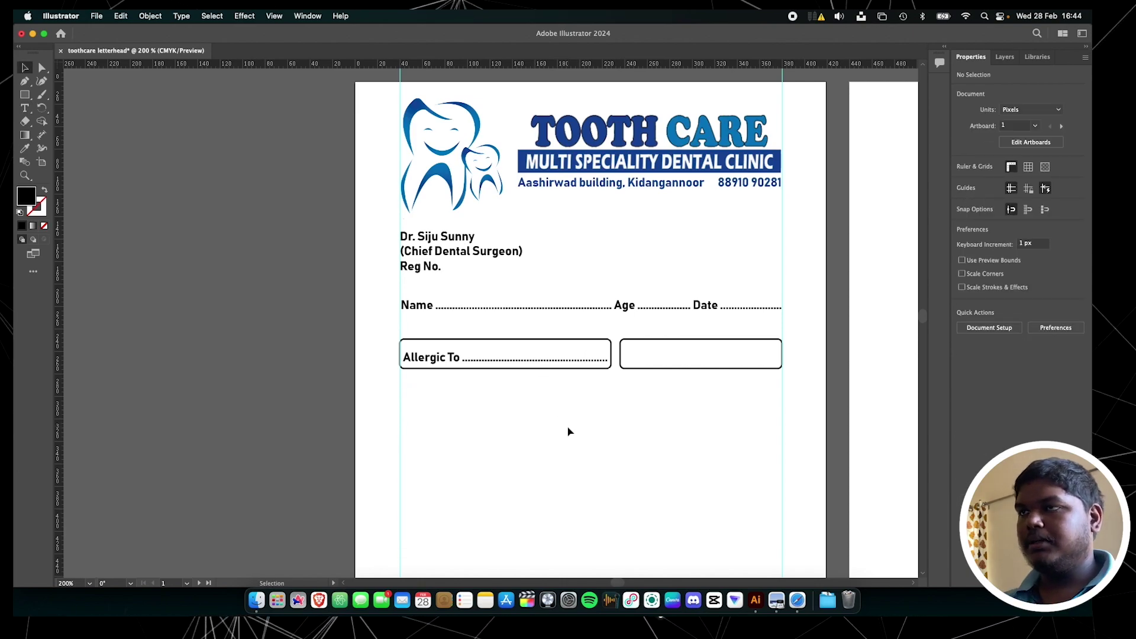
pyautogui.moveTo(464, 368); pyautogui.dragTo(449, 360)
# Split the right rounded box into 4 columns with Object > Path > Split Into Grid
pyautogui.click(667, 379)
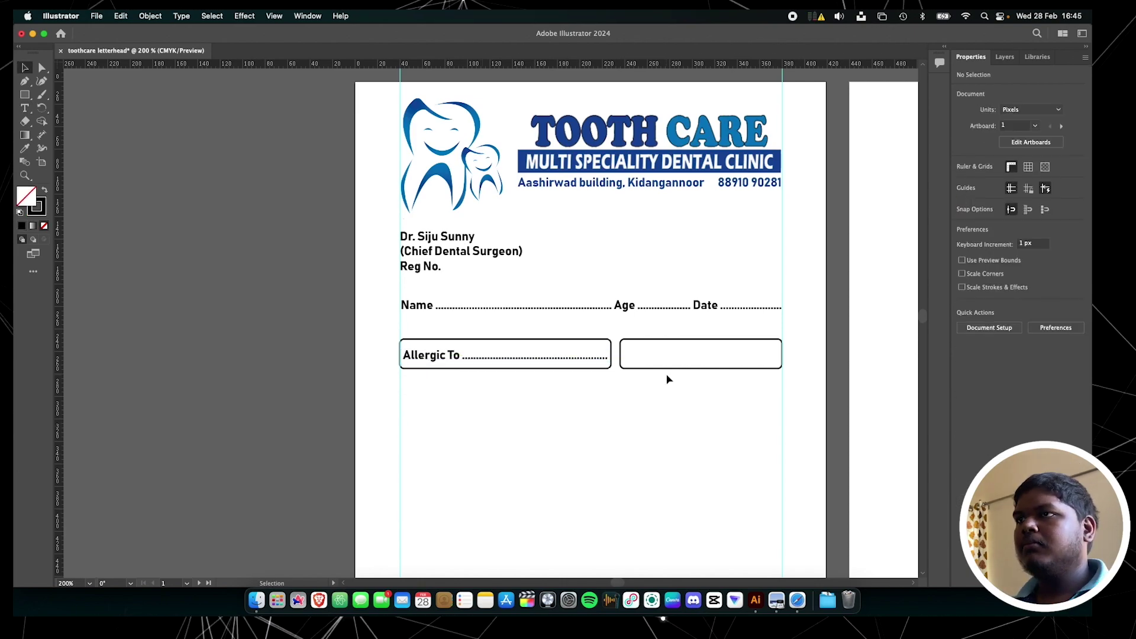
pyautogui.click(667, 369)
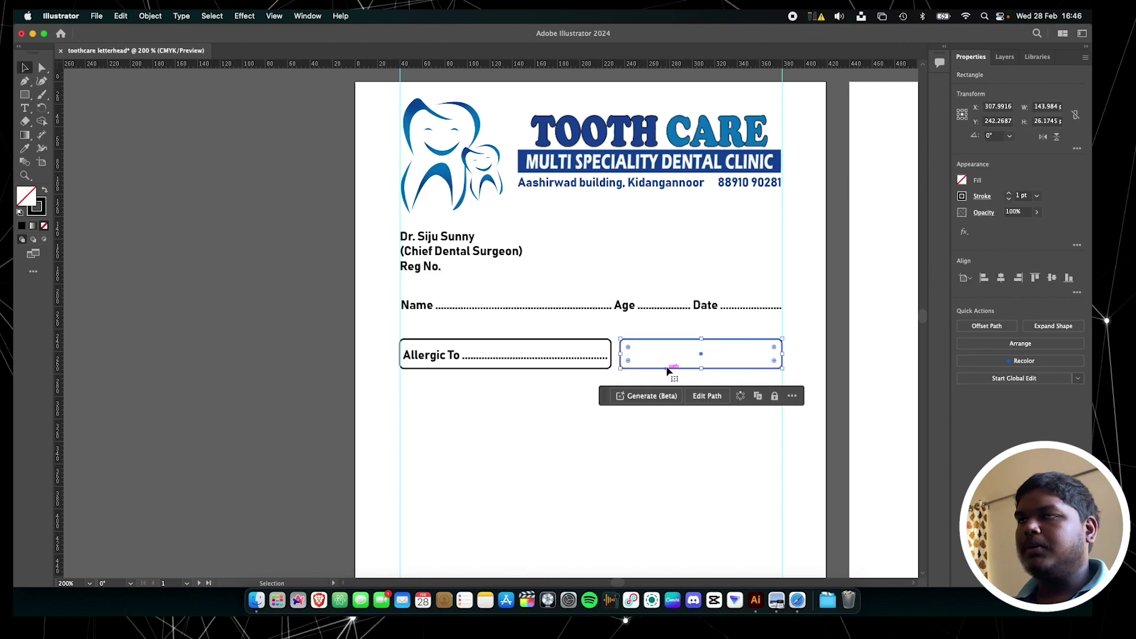
pyautogui.click(150, 16)
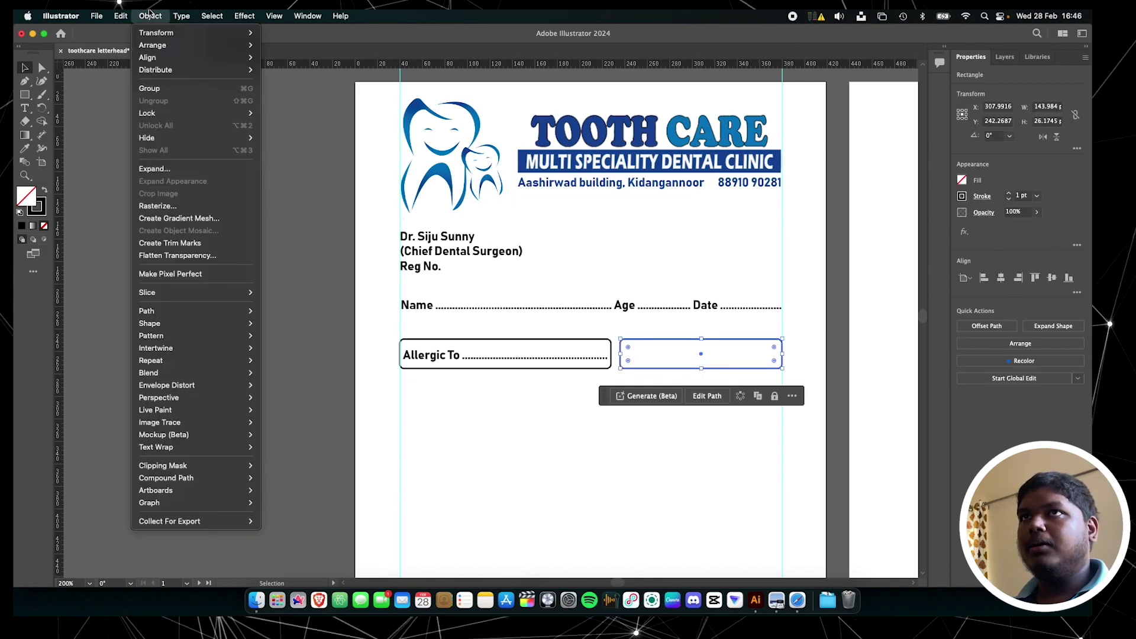
pyautogui.moveTo(236, 311)
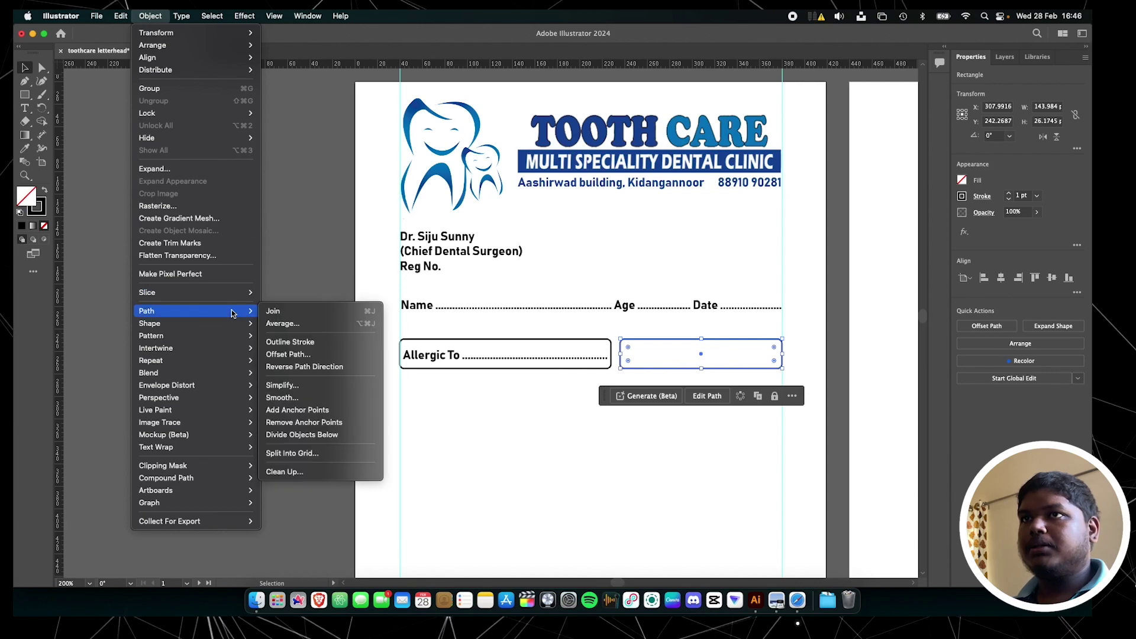
pyautogui.click(293, 454)
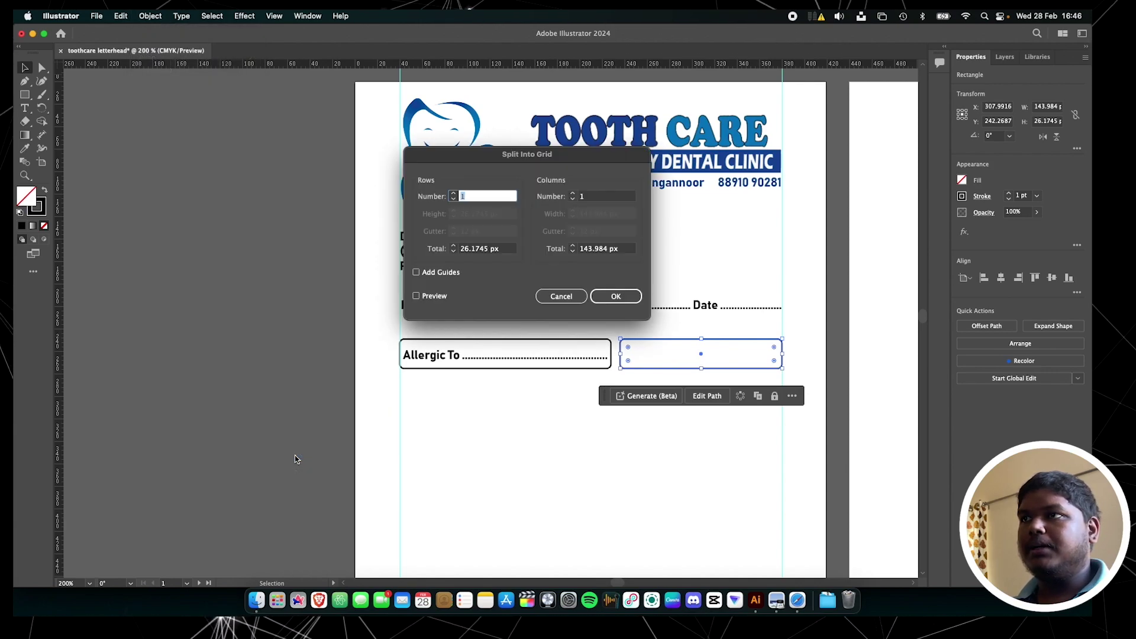
pyautogui.click(417, 296)
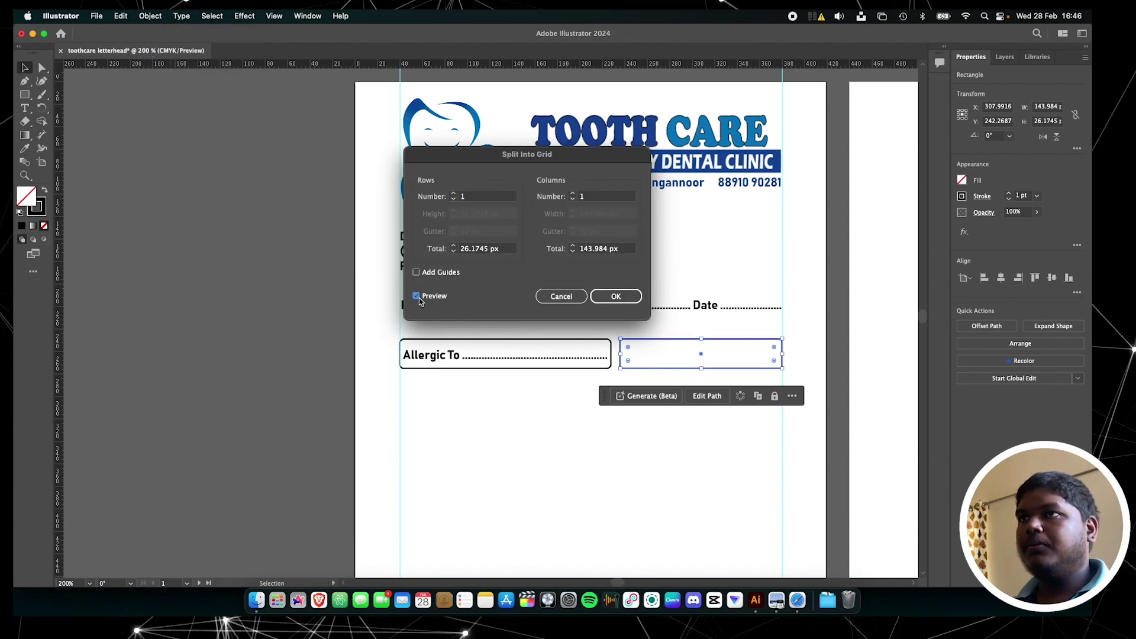
pyautogui.click(573, 195)
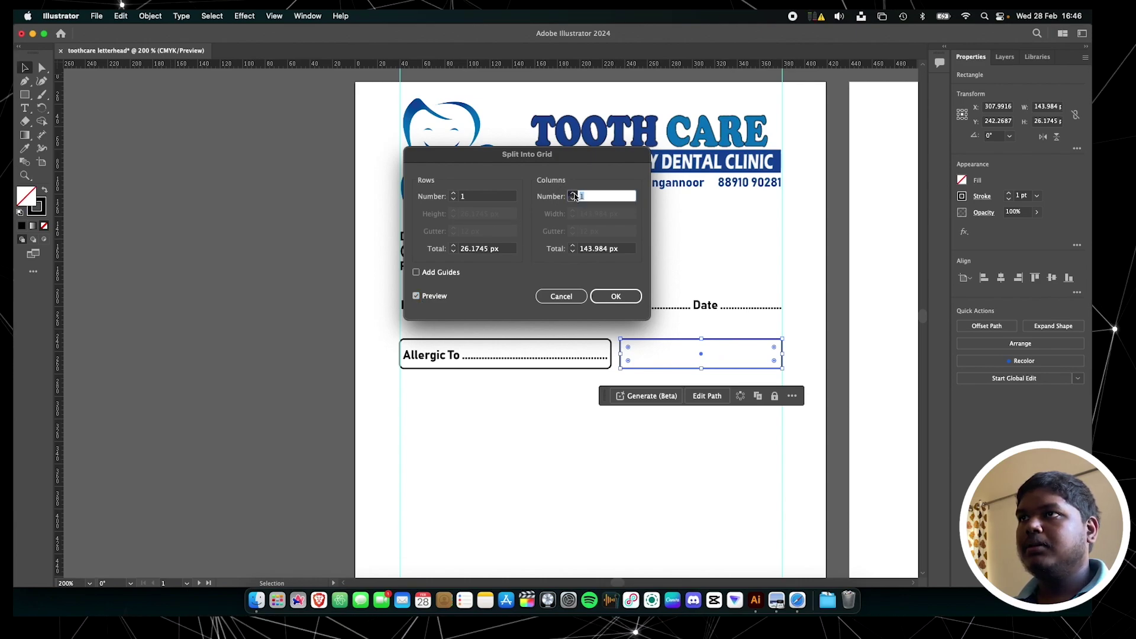
pyautogui.click(572, 193)
pyautogui.click(572, 194)
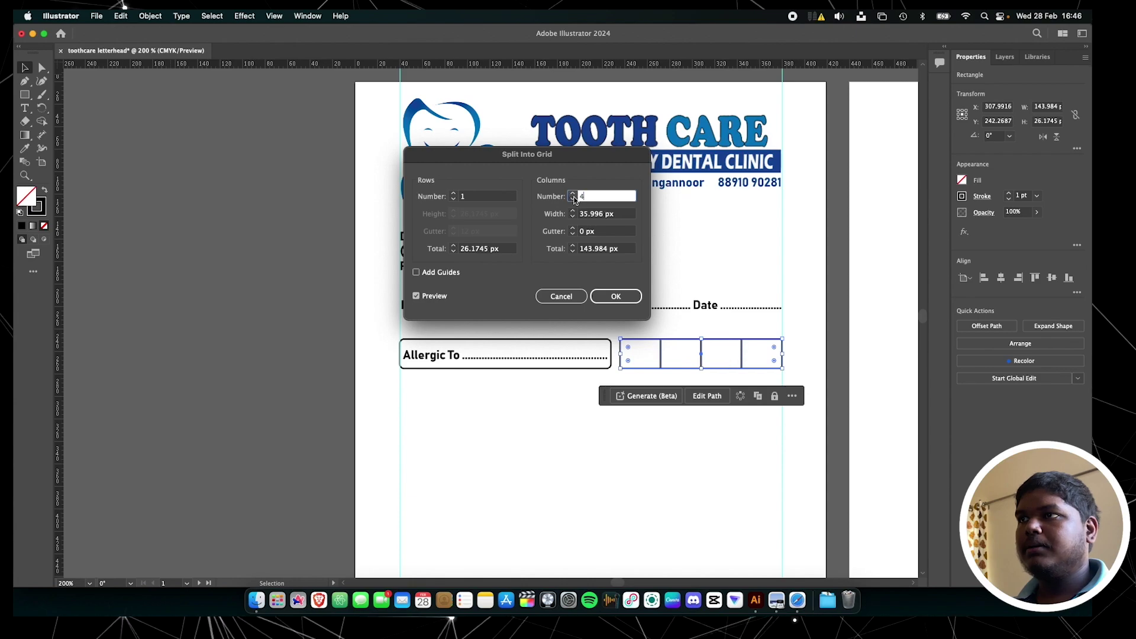
pyautogui.click(601, 296)
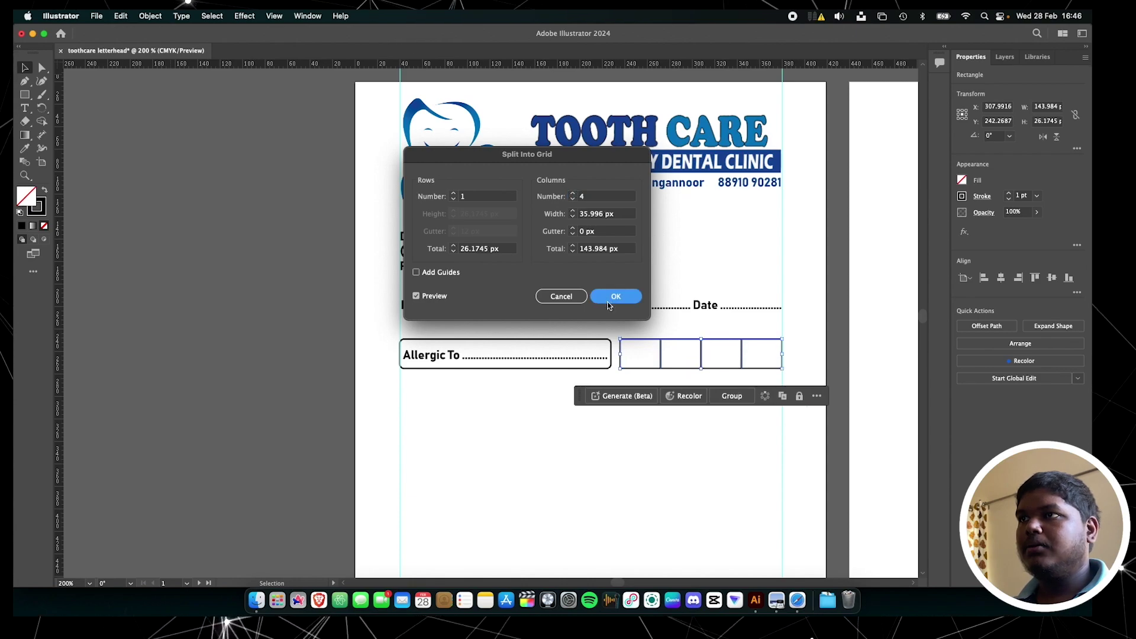
pyautogui.click(680, 437)
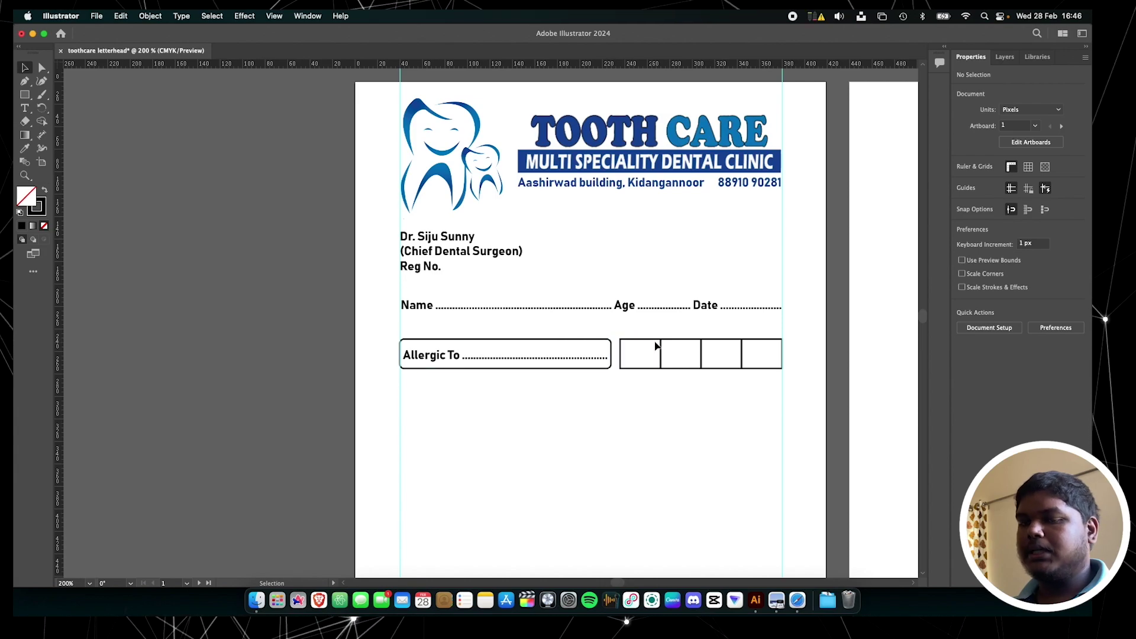
# Round only the left corners of the first grid cell
pyautogui.scroll(5, 654, 348)
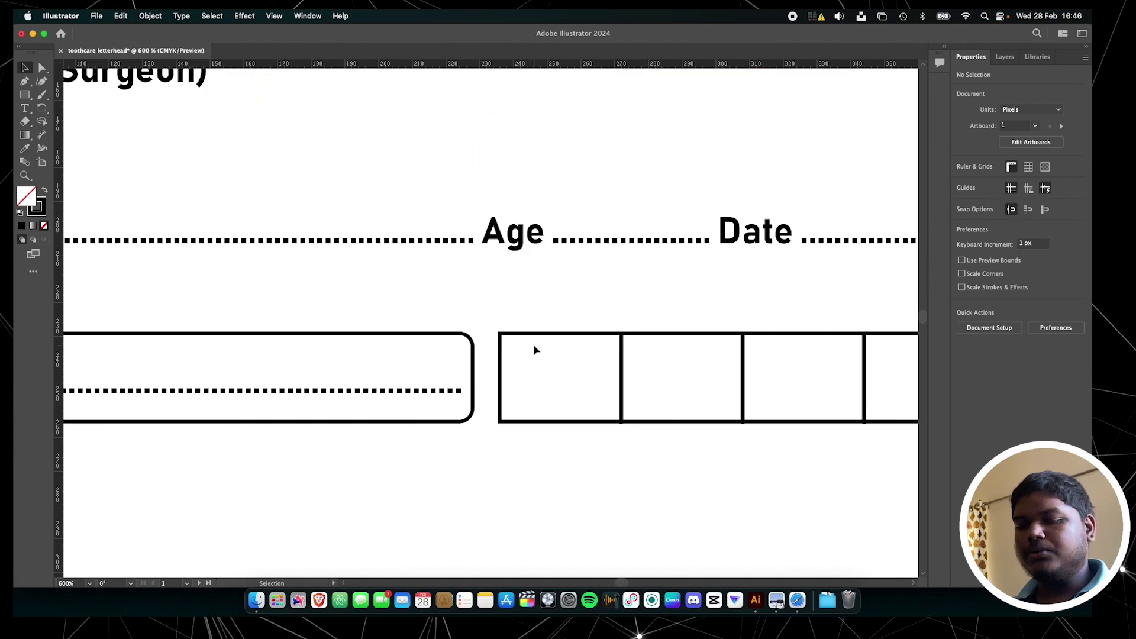
pyautogui.click(526, 333)
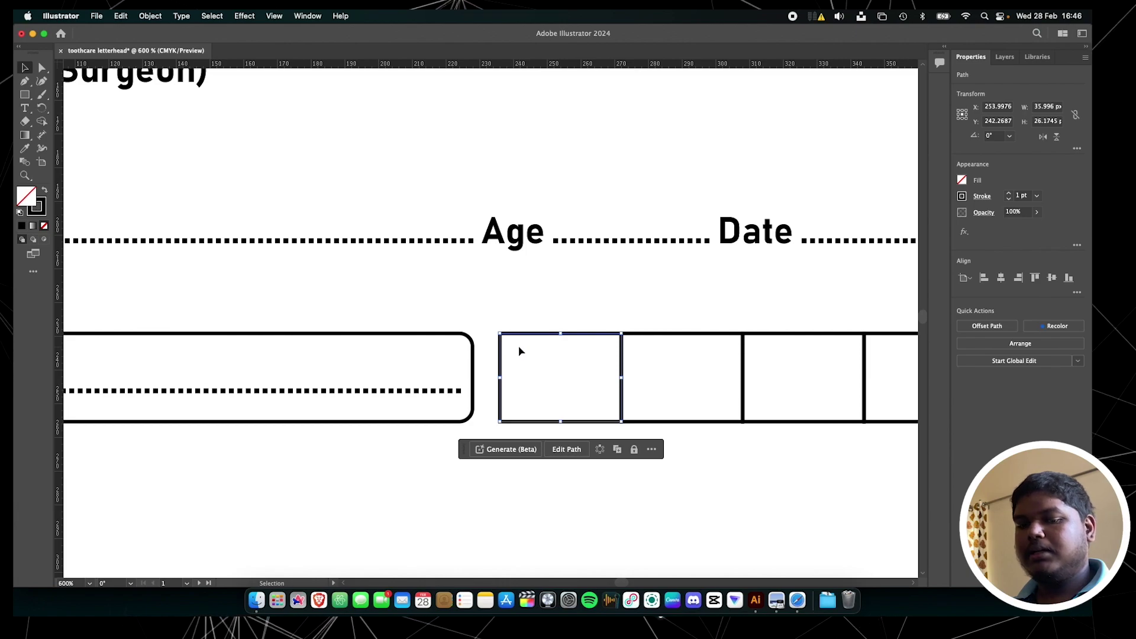
pyautogui.press('a')
pyautogui.moveTo(508, 341); pyautogui.dragTo(519, 353)
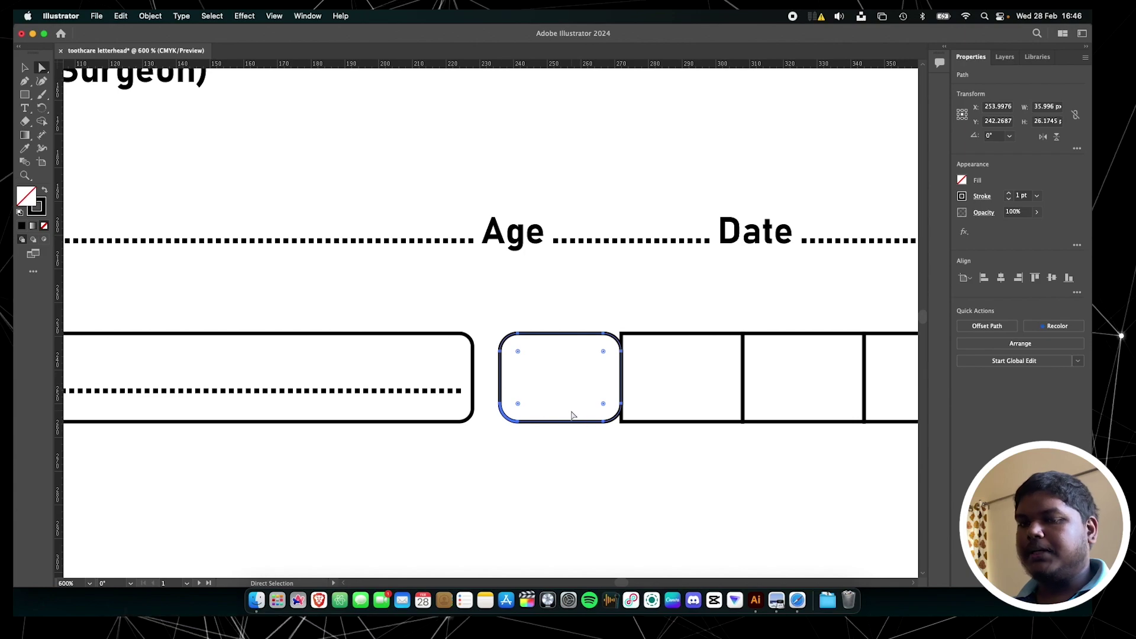
pyautogui.press('v')
pyautogui.press('super+z')
pyautogui.press('a')
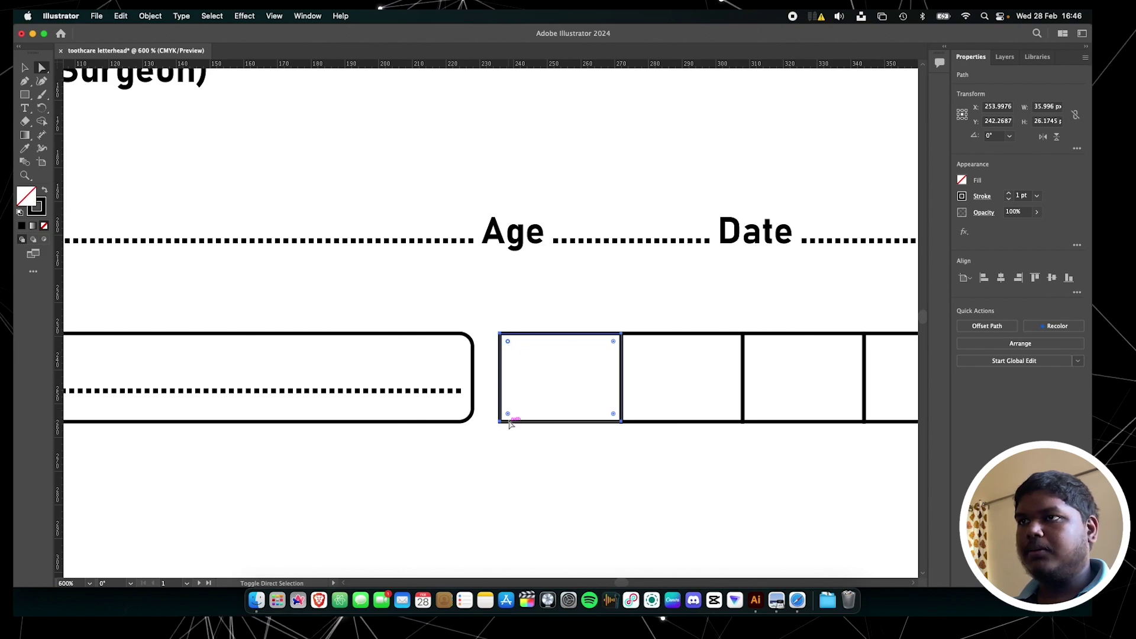
pyautogui.moveTo(508, 417); pyautogui.dragTo(516, 416)
# Round the right corners of the last grid cell
pyautogui.hscroll(10, 695, 454)
pyautogui.click(639, 459)
pyautogui.click(624, 421)
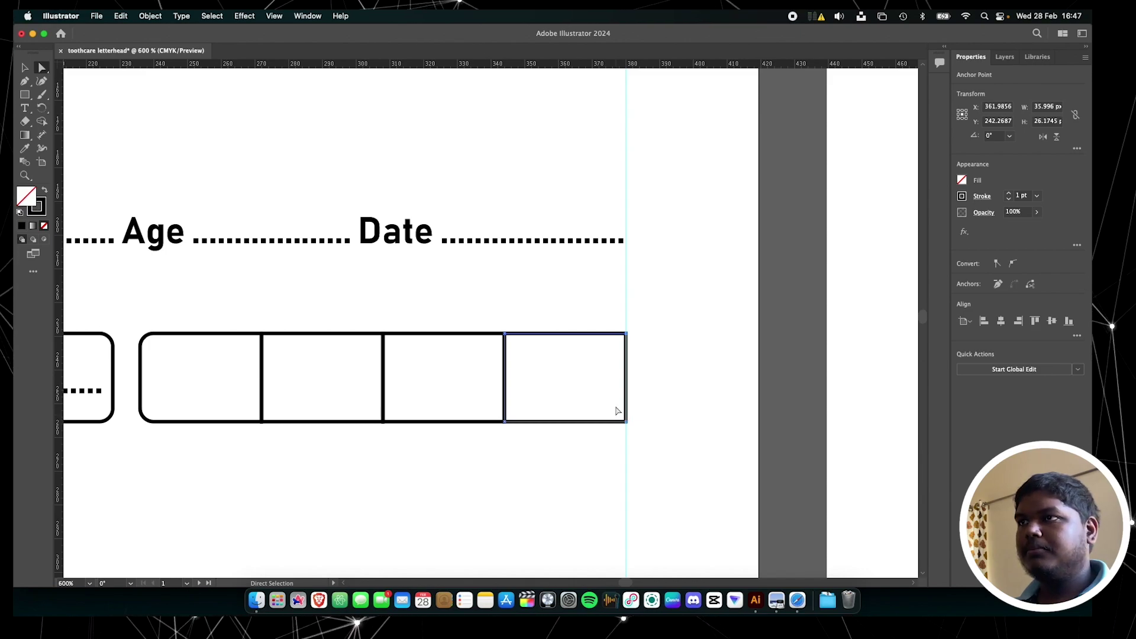
pyautogui.click(618, 355)
pyautogui.click(564, 337)
pyautogui.moveTo(622, 414); pyautogui.dragTo(612, 412)
pyautogui.press('v')
pyautogui.click(356, 460)
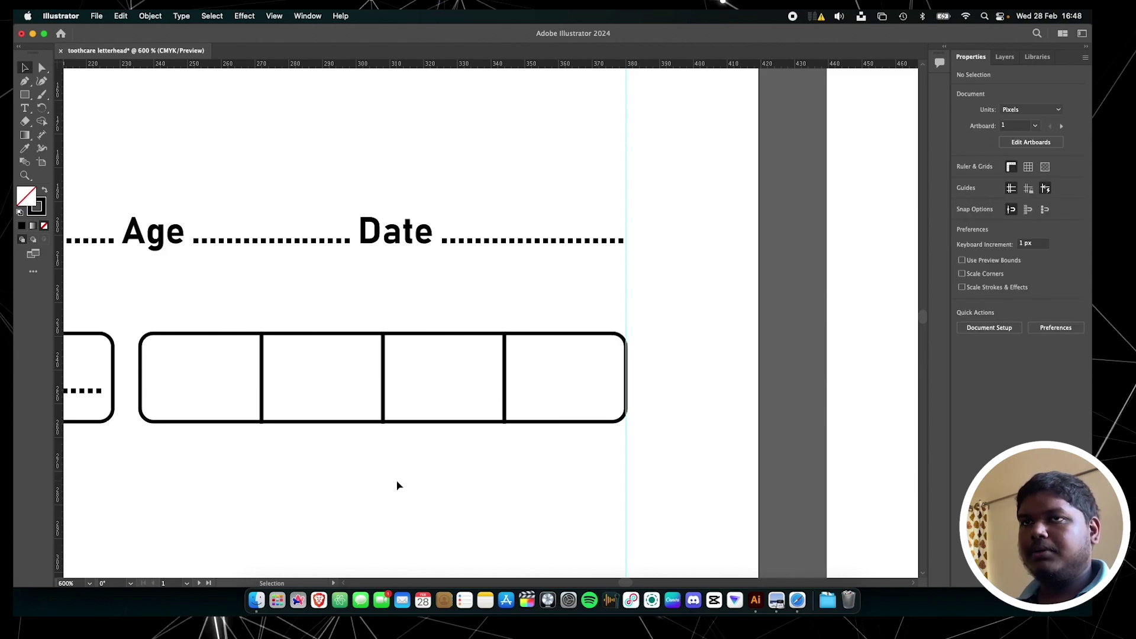
pyautogui.hscroll(-3, 397, 485)
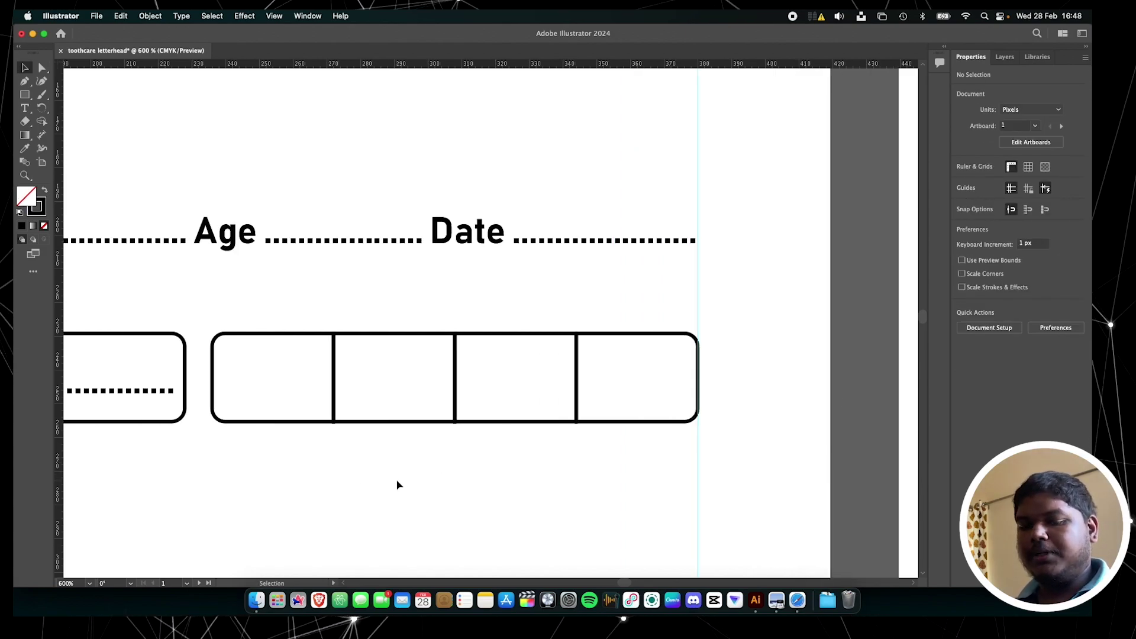
pyautogui.hscroll(-8, 397, 485)
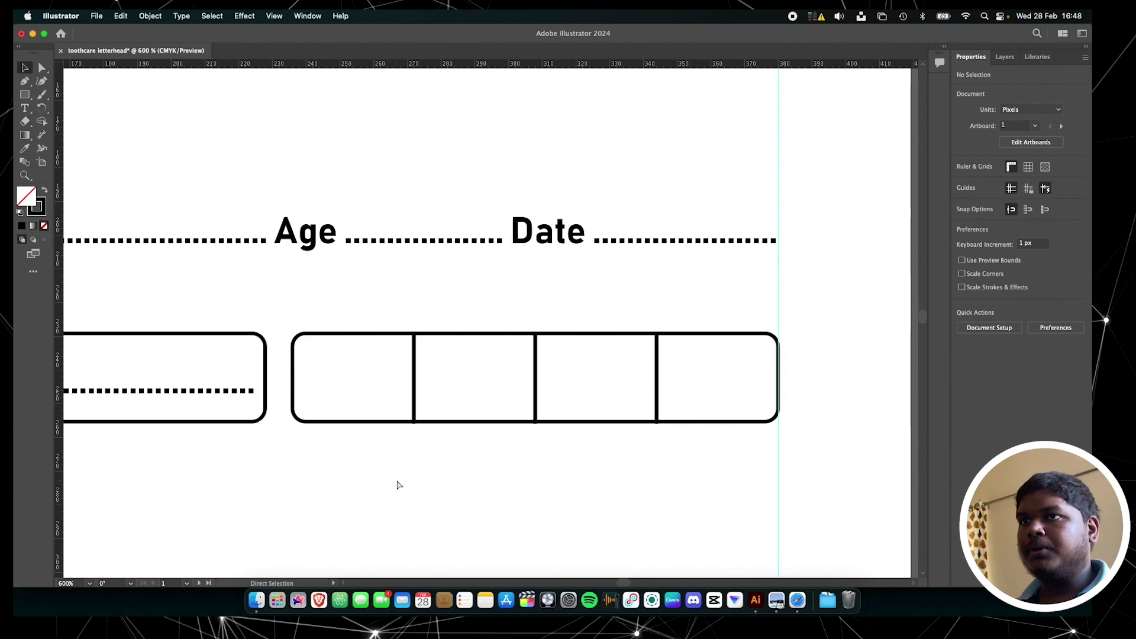
# Type an 'OP No.' label and place it in the first cell of the grid
pyautogui.press('v')
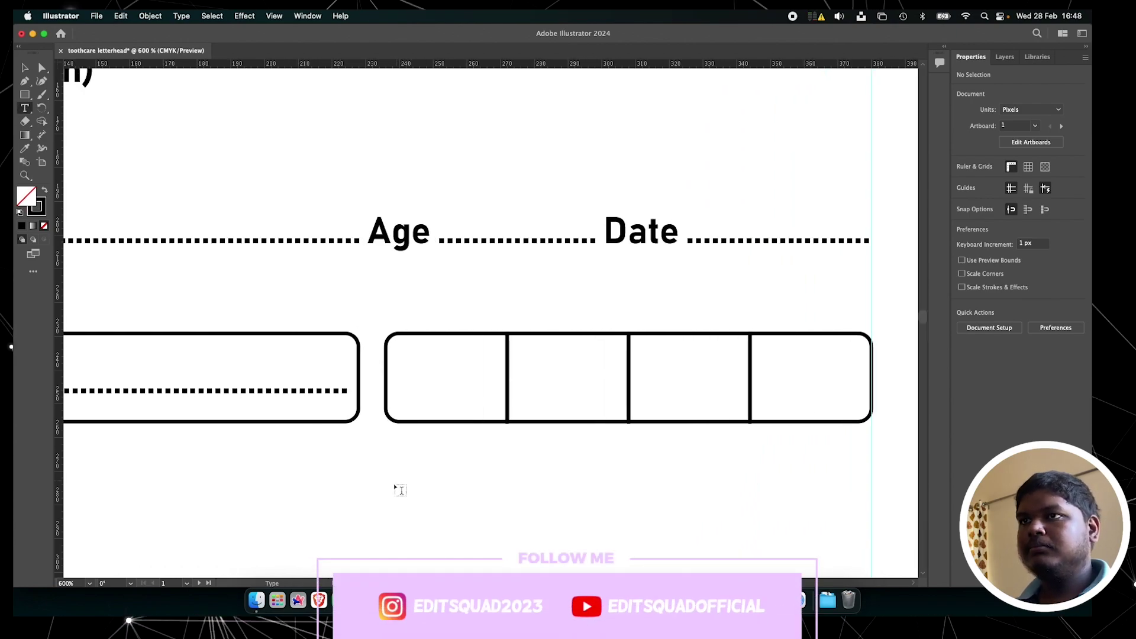
pyautogui.click(393, 487)
pyautogui.write('OP No.')
pyautogui.press('Escape')
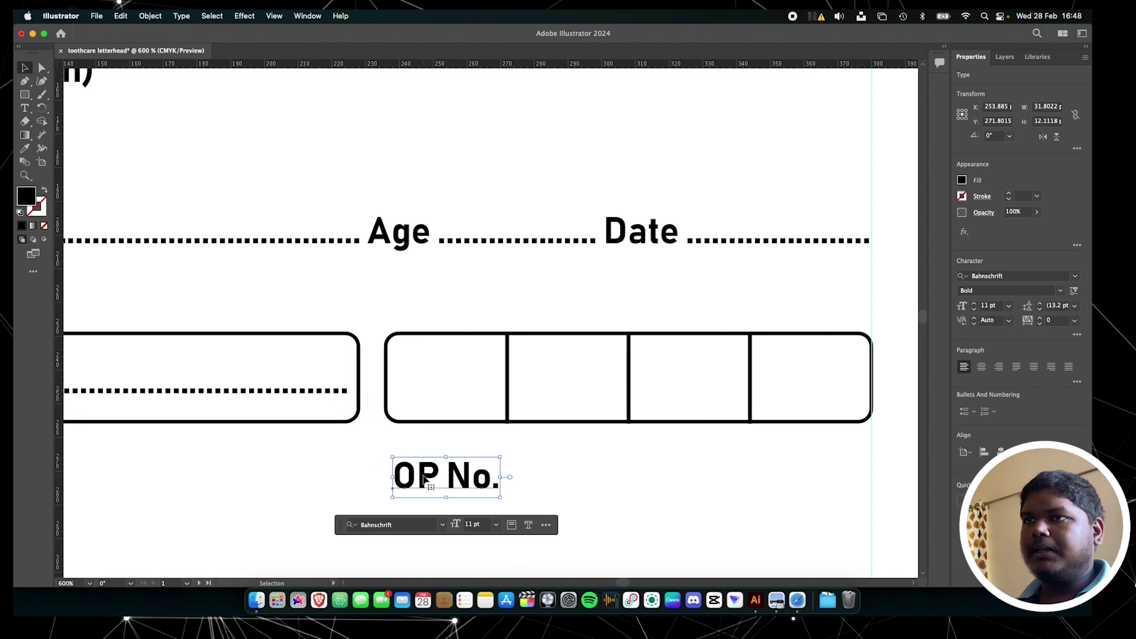
pyautogui.moveTo(426, 471); pyautogui.dragTo(428, 384)
pyautogui.press('super+0')
pyautogui.click(551, 507)
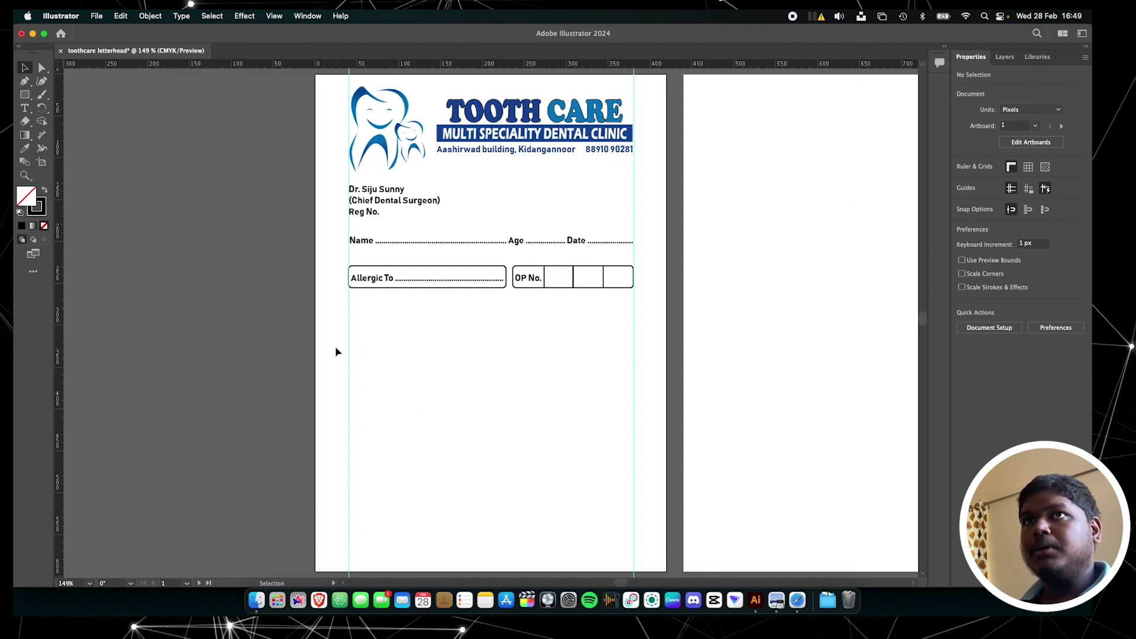
# Draw a rectangle near the bottom right of the page and nudge it down
pyautogui.press('m')
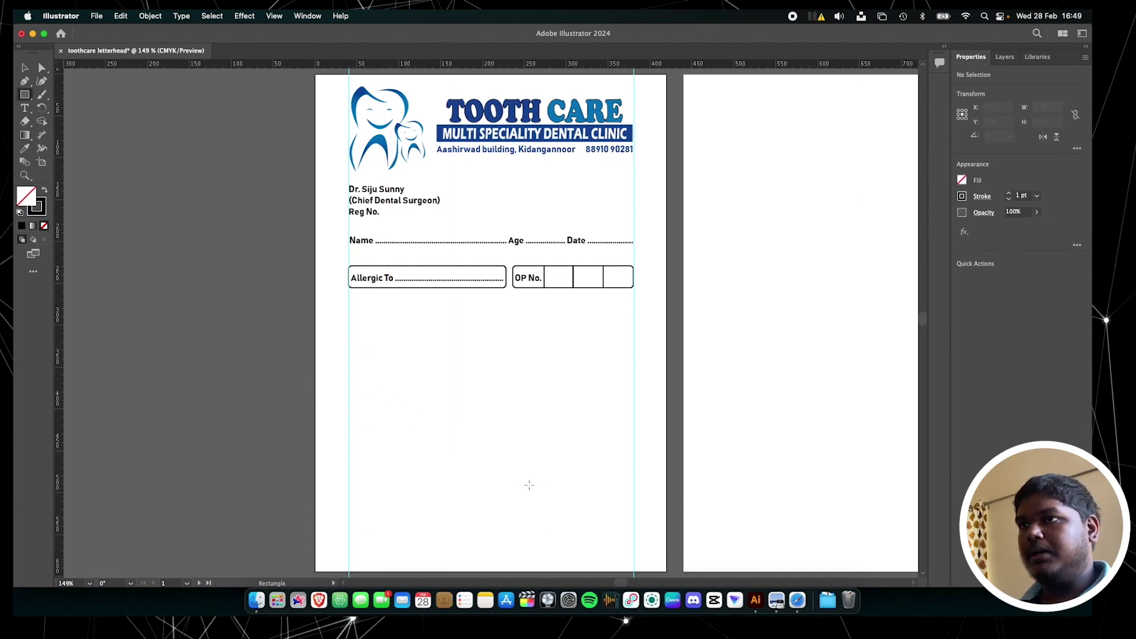
pyautogui.scroll(-1, 508, 475)
pyautogui.scroll(-2, 507, 474)
pyautogui.moveTo(513, 284); pyautogui.dragTo(634, 341)
pyautogui.hotkey('shift', 'Down')
pyautogui.hotkey('shift', 'Down')
pyautogui.hotkey('shift', 'Down')
pyautogui.hotkey('shift', 'Down')
pyautogui.hotkey('shift', 'Down')
pyautogui.hotkey('shift', 'Down')
pyautogui.hotkey('shift', 'Down')
pyautogui.hotkey('shift', 'Down')
pyautogui.hotkey('shift', 'Down')
pyautogui.hotkey('shift', 'Down')
pyautogui.hotkey('shift', 'Down')
pyautogui.hotkey('shift', 'Down')
pyautogui.hotkey('shift', 'Down')
pyautogui.hotkey('shift', 'Down')
pyautogui.hotkey('shift', 'Down')
pyautogui.hotkey('shift', 'Down')
pyautogui.hotkey('shift', 'Down')
pyautogui.hotkey('shift', 'Down')
pyautogui.hotkey('shift', 'Down')
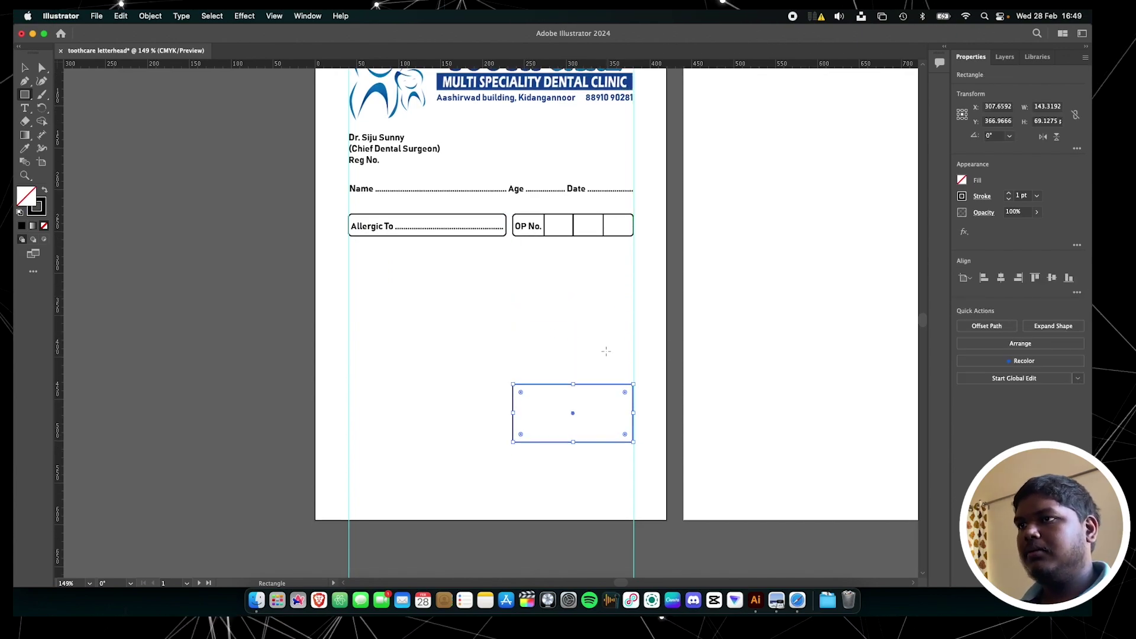
# Split the rectangle into 4 stacked rows with Split Into Grid
pyautogui.press('v')
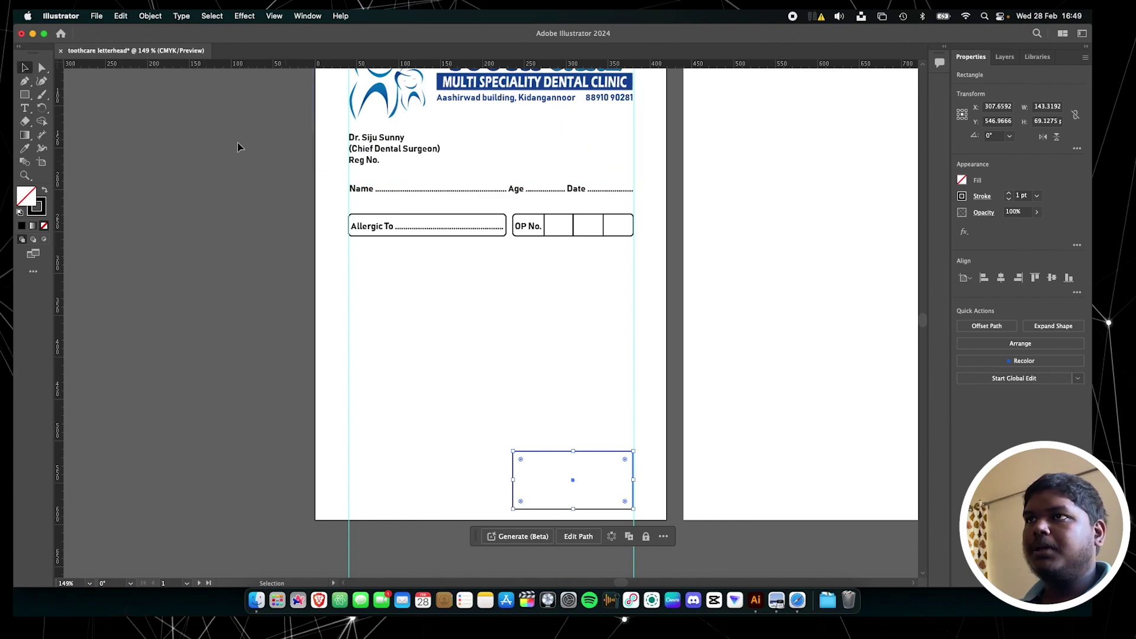
pyautogui.click(151, 16)
pyautogui.moveTo(215, 323)
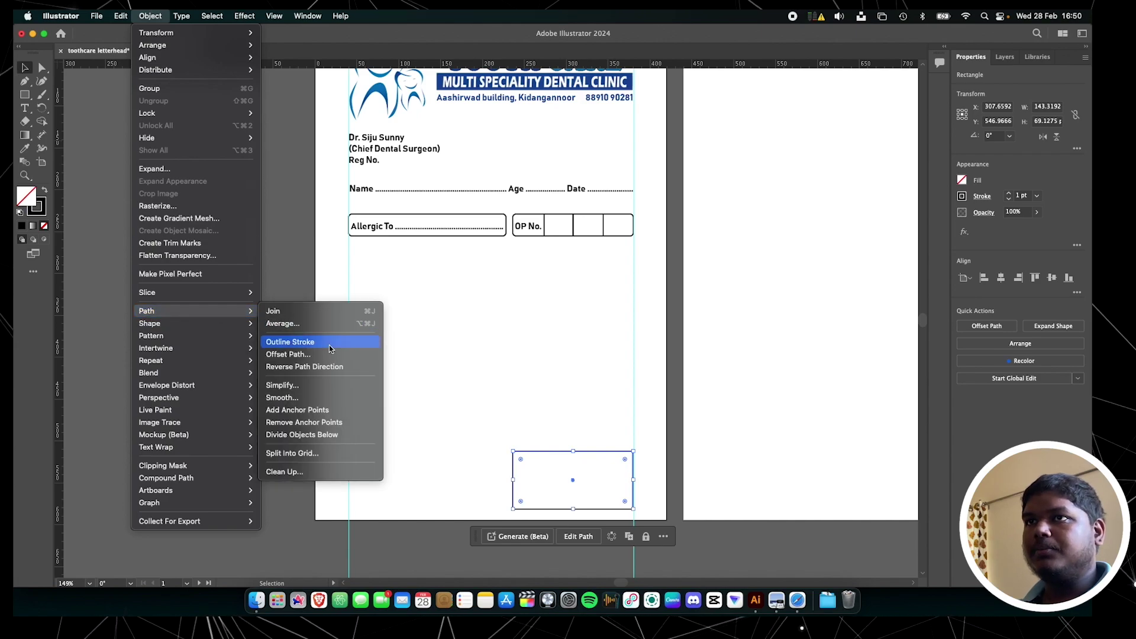
pyautogui.click(325, 453)
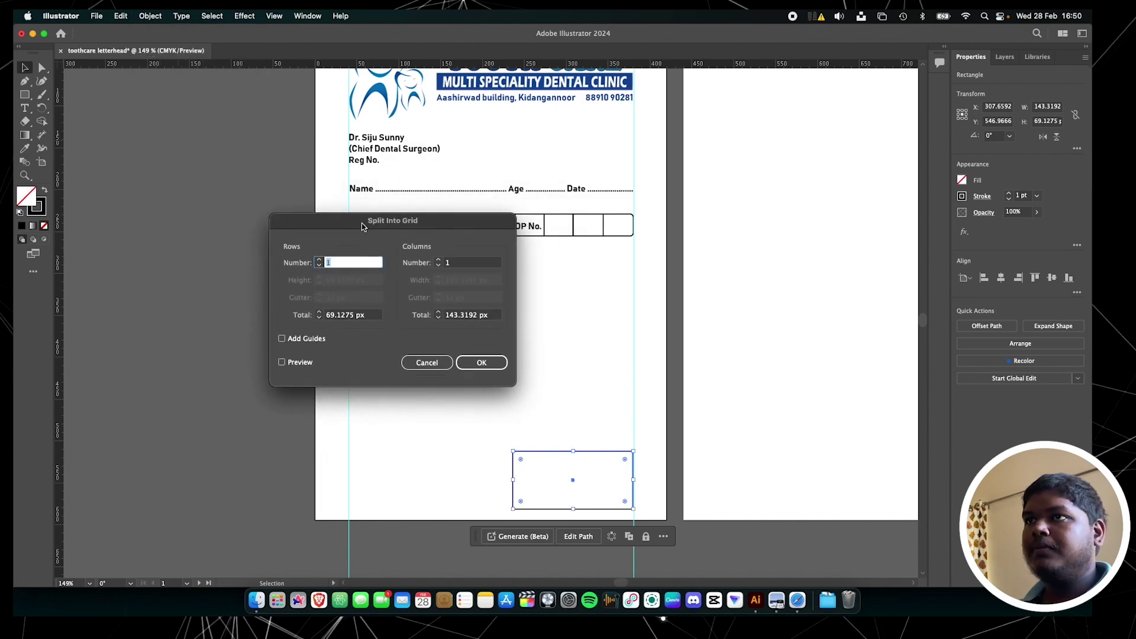
pyautogui.click(281, 364)
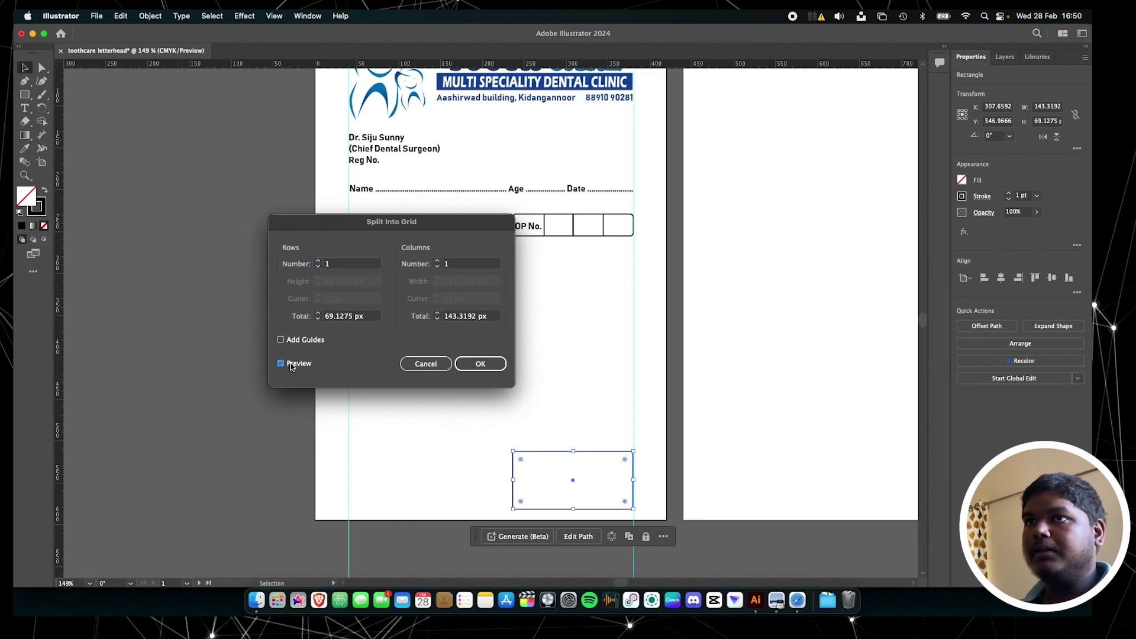
pyautogui.click(318, 263)
pyautogui.click(318, 262)
pyautogui.click(318, 262)
pyautogui.click(317, 263)
pyautogui.click(317, 267)
pyautogui.click(494, 364)
pyautogui.click(495, 365)
pyautogui.scroll(3, 601, 505)
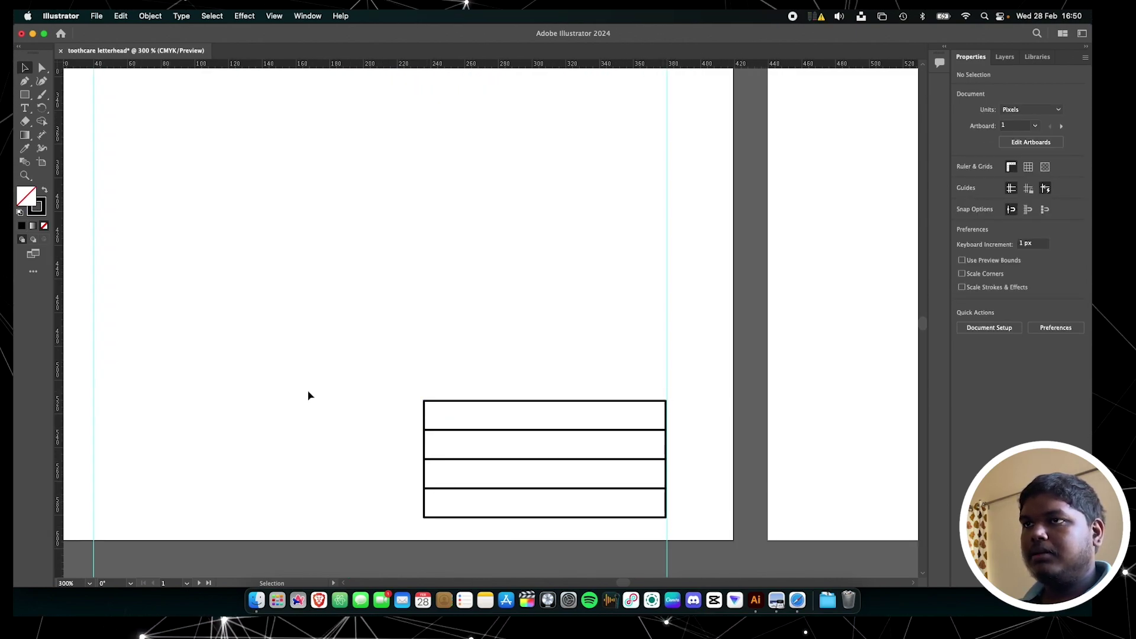
# Round the top row's corners and the table's bottom corners
pyautogui.scroll(2, 457, 416)
pyautogui.press('a')
pyautogui.click(736, 414)
pyautogui.moveTo(725, 407); pyautogui.dragTo(731, 409)
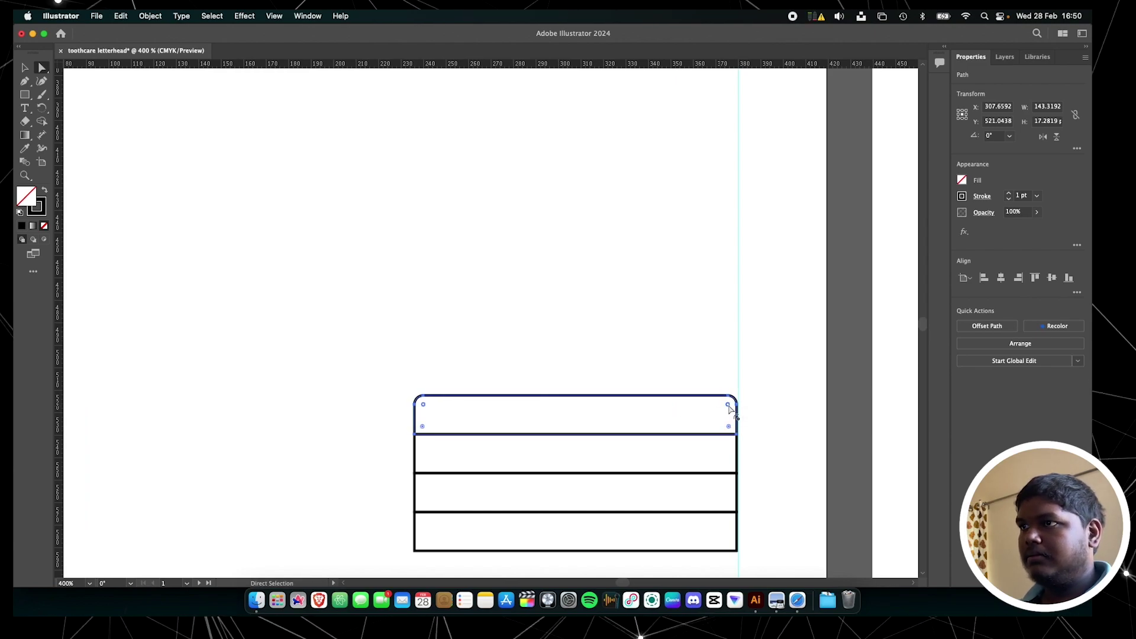
pyautogui.scroll(-1, 592, 503)
pyautogui.click(415, 526)
pyautogui.click(417, 527)
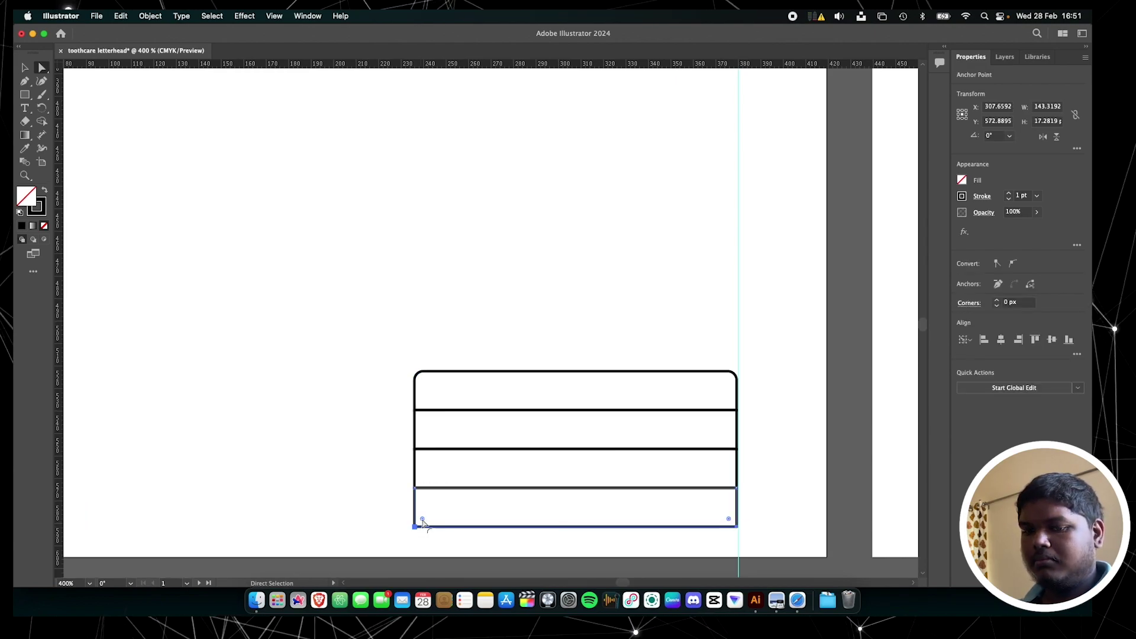
pyautogui.moveTo(423, 518); pyautogui.dragTo(426, 522)
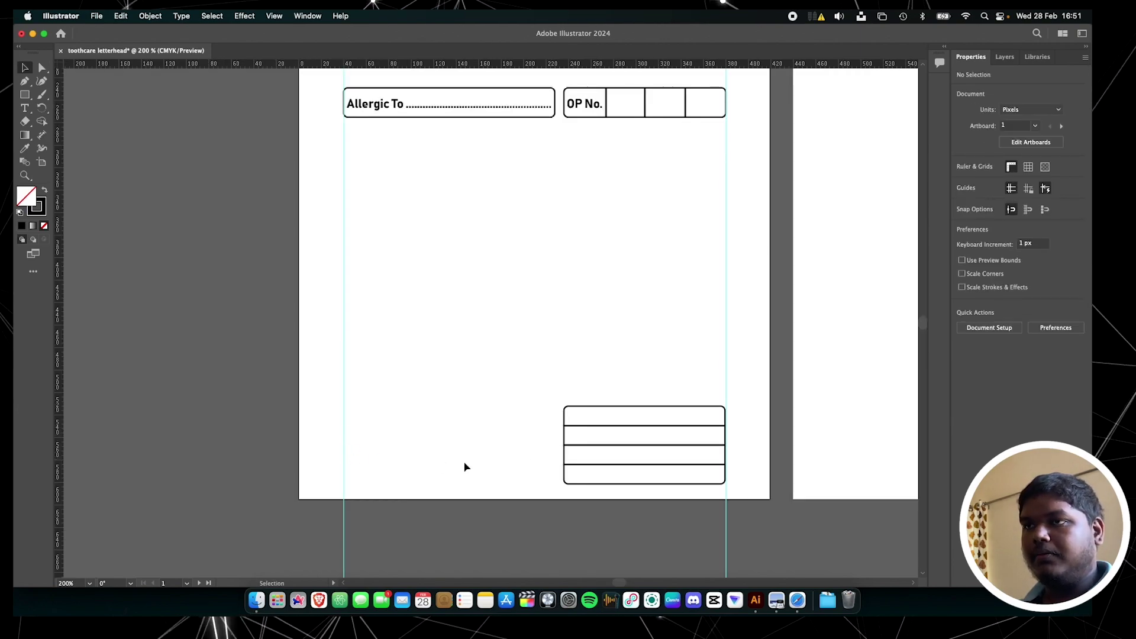
# Draw a horizontal line running left from the table toward the left margin
pyautogui.click(27, 99)
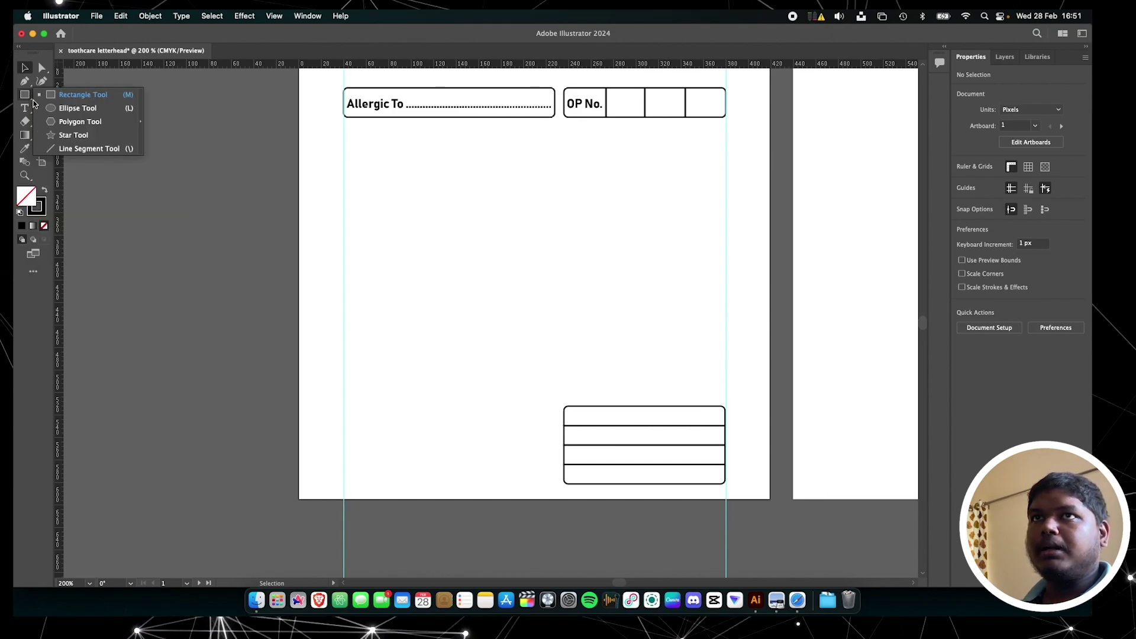
pyautogui.click(75, 150)
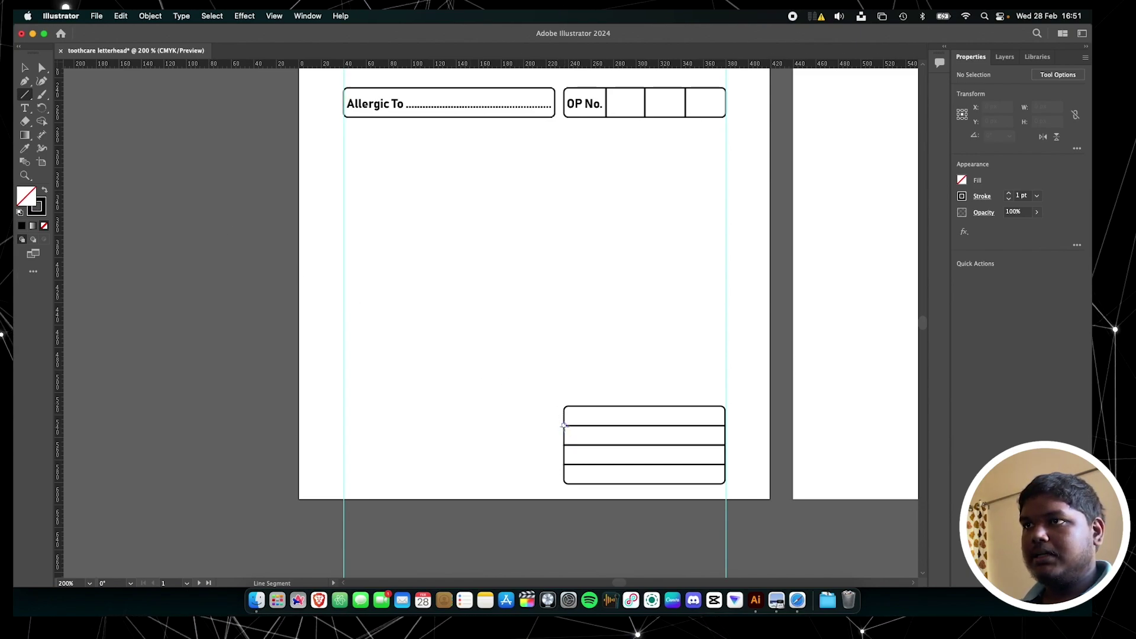
pyautogui.moveTo(563, 424); pyautogui.dragTo(346, 425)
pyautogui.keyDown('super'); pyautogui.click(491, 389); pyautogui.keyUp('super')
# Add a 'Next Follow Up' heading in the table's top row
pyautogui.scroll(2, 491, 389)
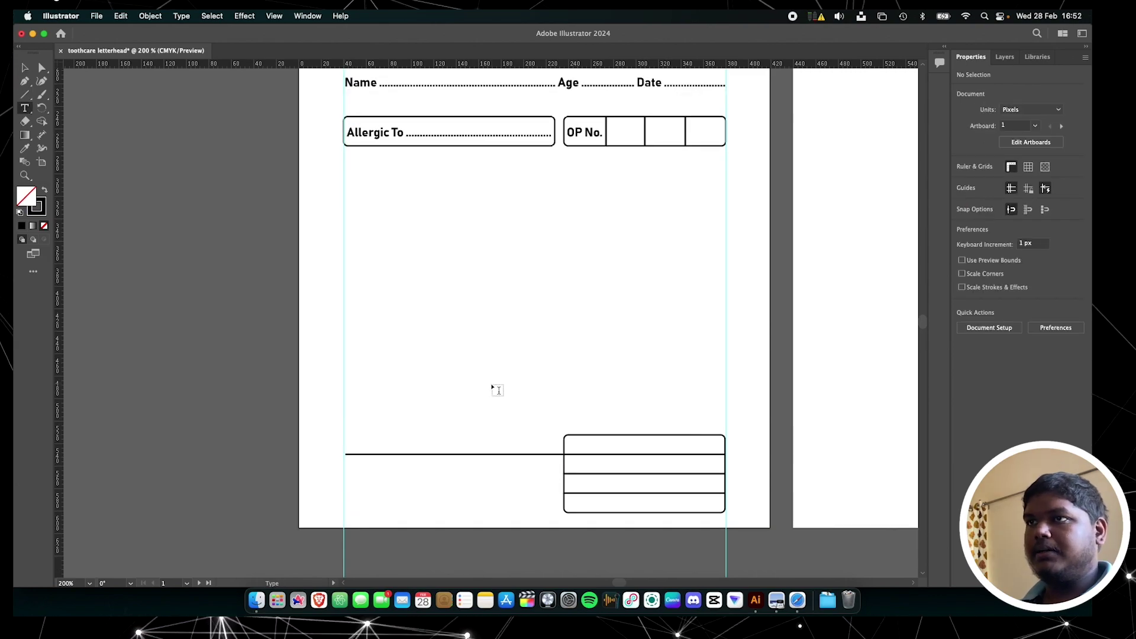
pyautogui.click(497, 389)
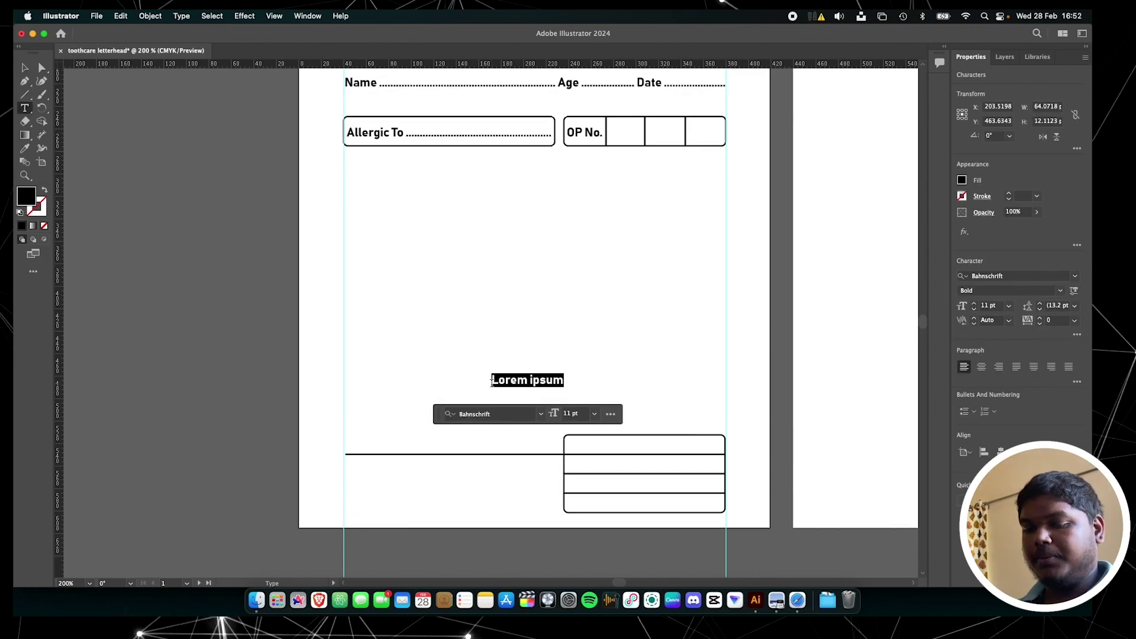
pyautogui.write('Next Follow Up')
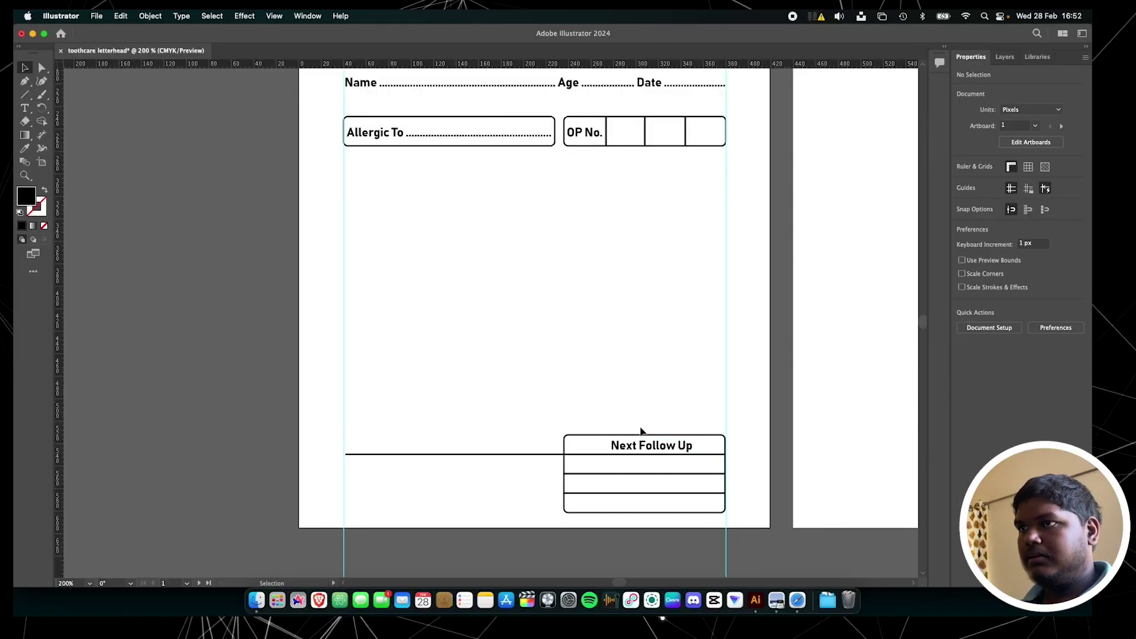
pyautogui.moveTo(643, 445); pyautogui.dragTo(637, 444)
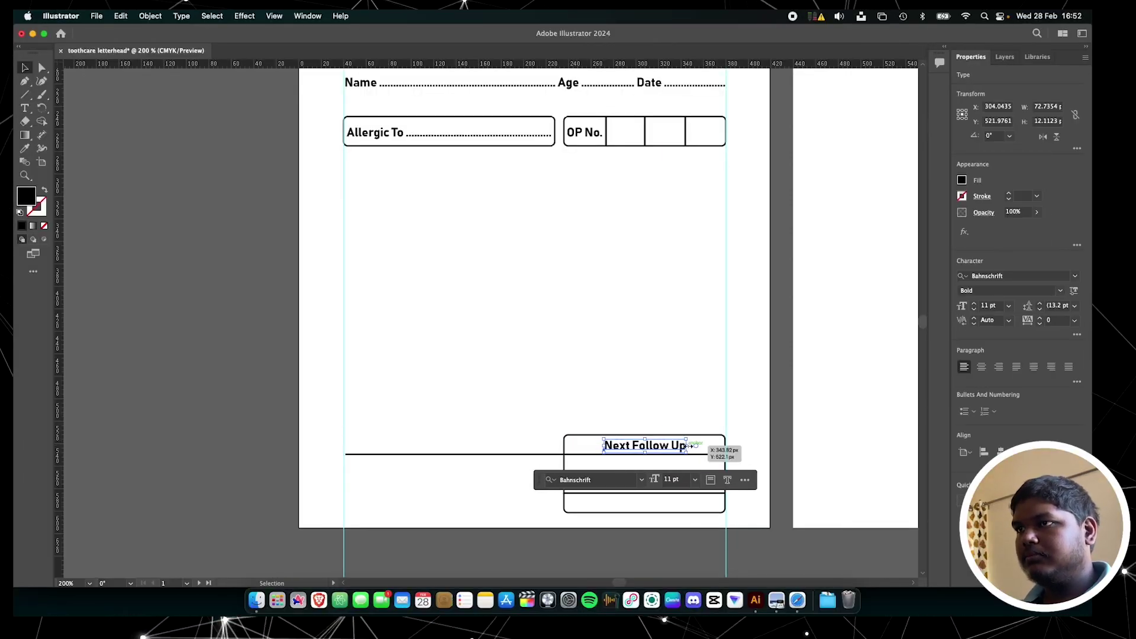
pyautogui.click(655, 339)
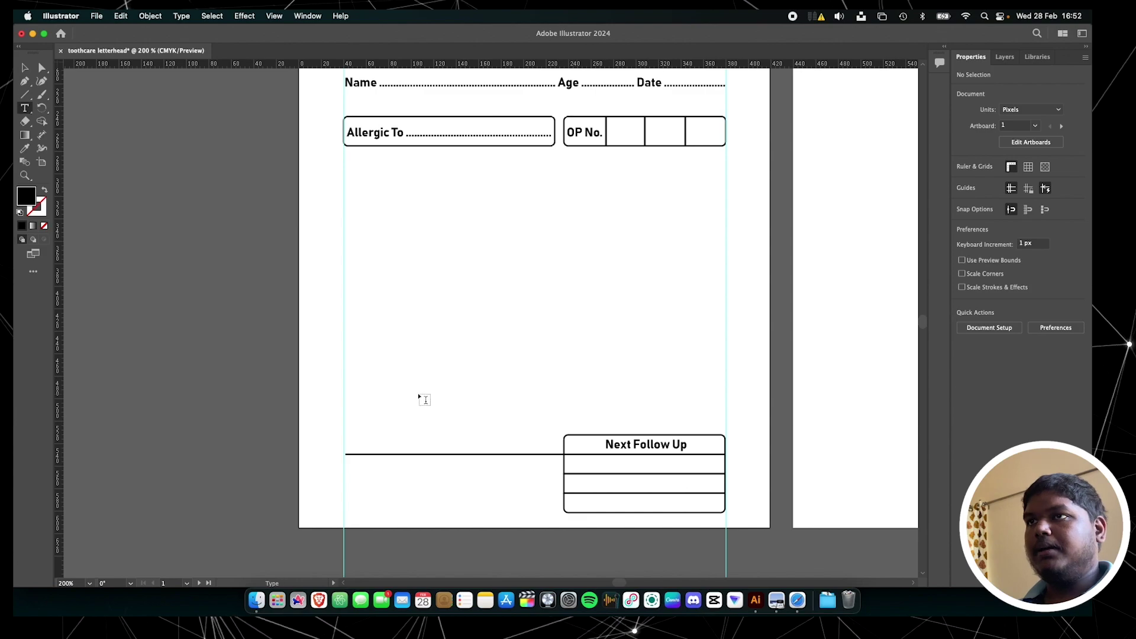
# Type the working hours line and 'Sunday: Emergency Cases and Appointments Only' as two text lines
pyautogui.click(425, 305)
pyautogui.write('Wokring Hours:')
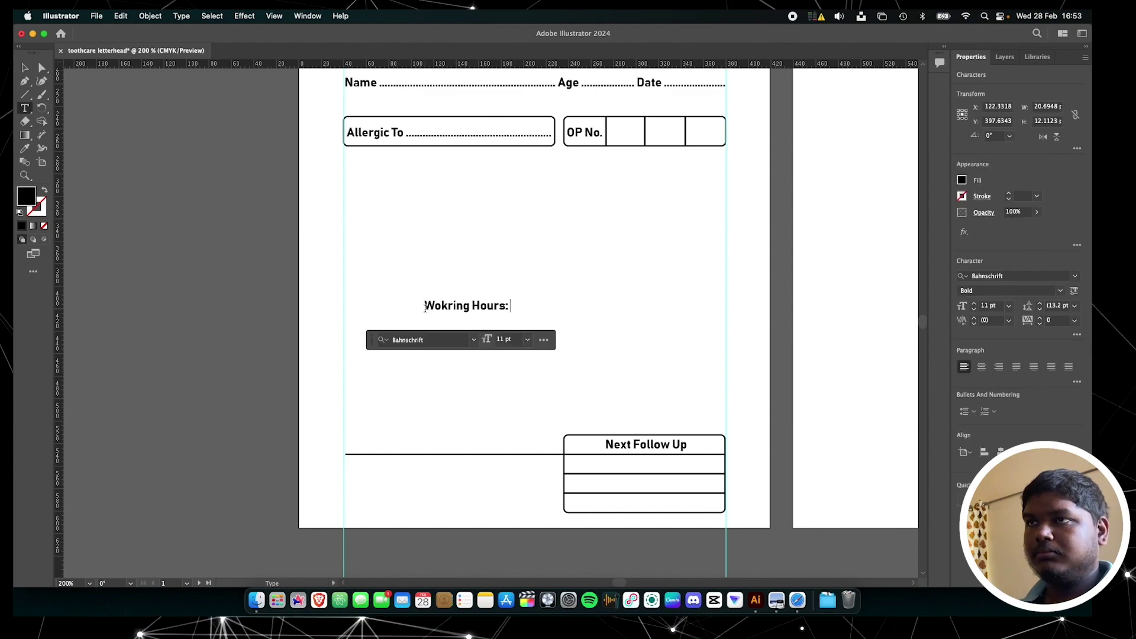
pyautogui.write(' 9:30 AM to 6:30 PM')
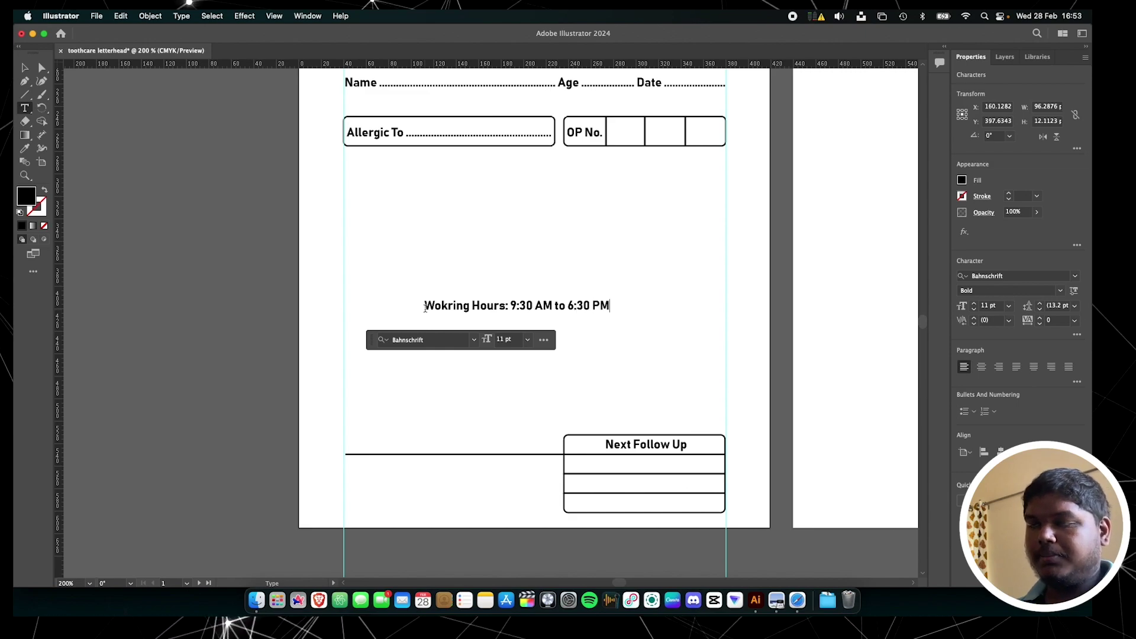
pyautogui.press('Escape')
pyautogui.click(412, 372)
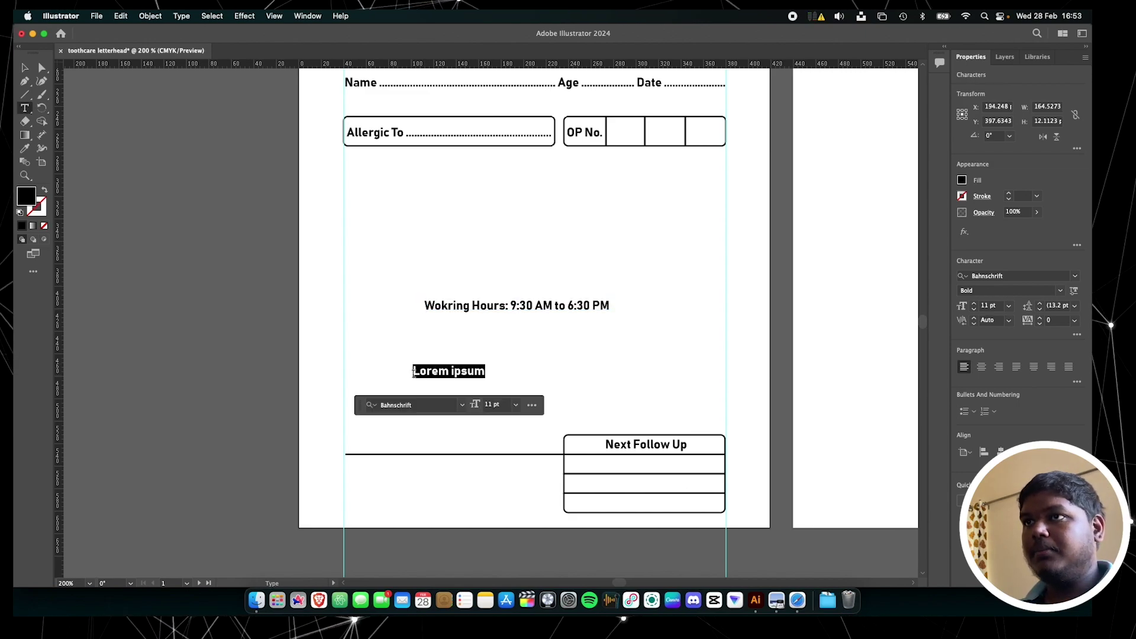
pyautogui.write('Sunday:')
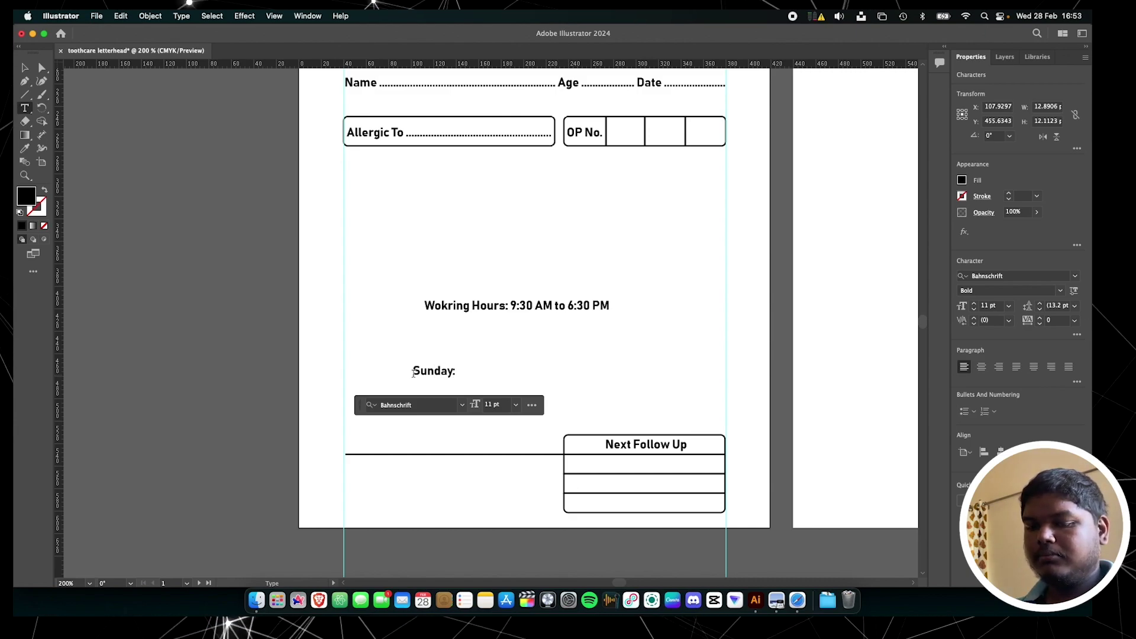
pyautogui.write(' Emergency Cases and Appointments Only')
pyautogui.press('Escape')
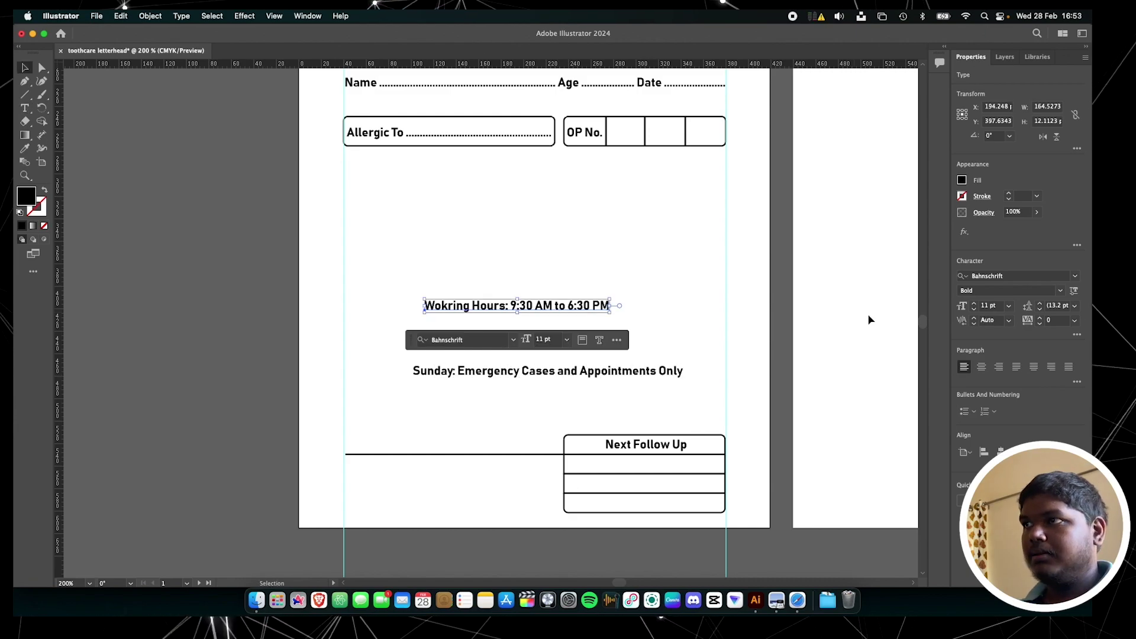
# Set the Sunday line to 10 pt and move both lines beside the Next Follow Up box
pyautogui.click(974, 309)
pyautogui.click(502, 308)
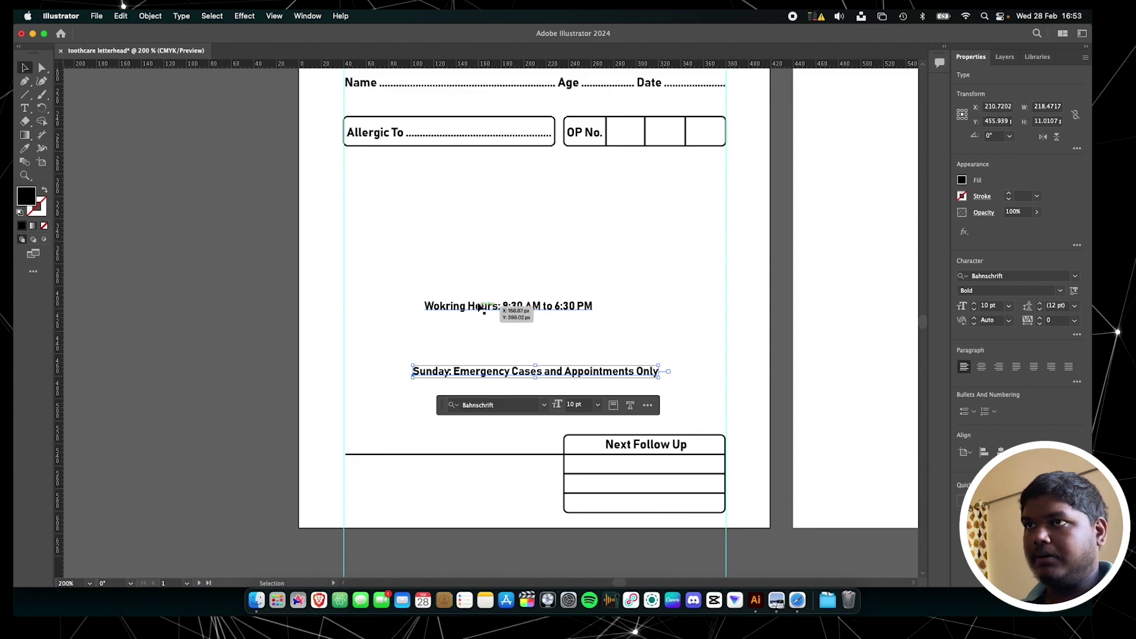
pyautogui.moveTo(503, 307); pyautogui.dragTo(424, 471)
pyautogui.click(563, 374)
pyautogui.moveTo(563, 374); pyautogui.dragTo(495, 481)
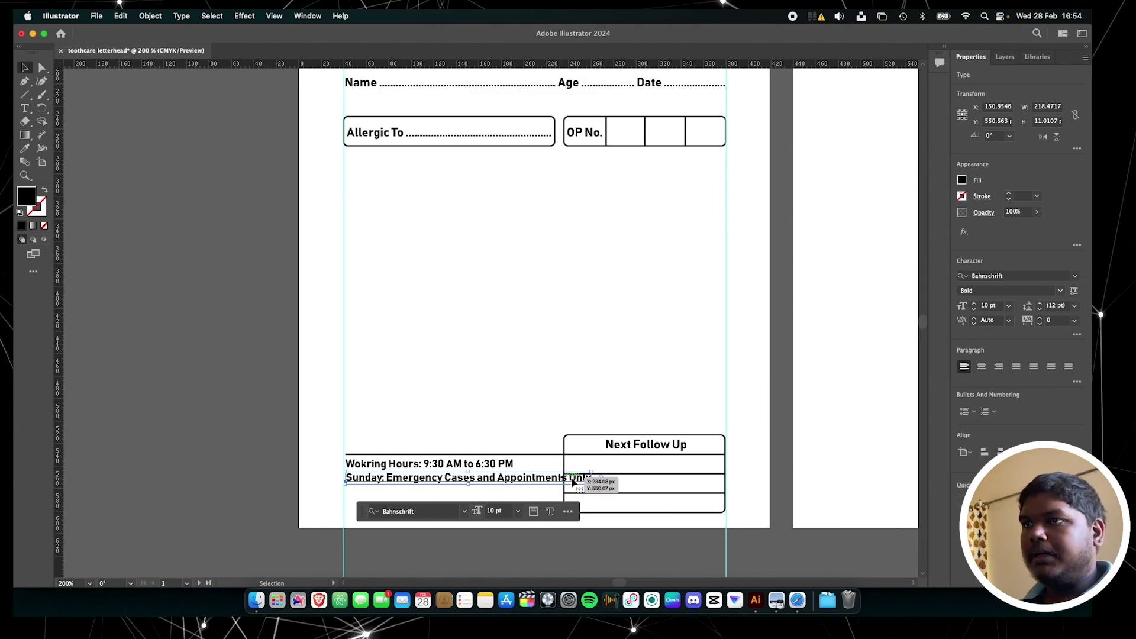
pyautogui.scroll(2, 567, 497)
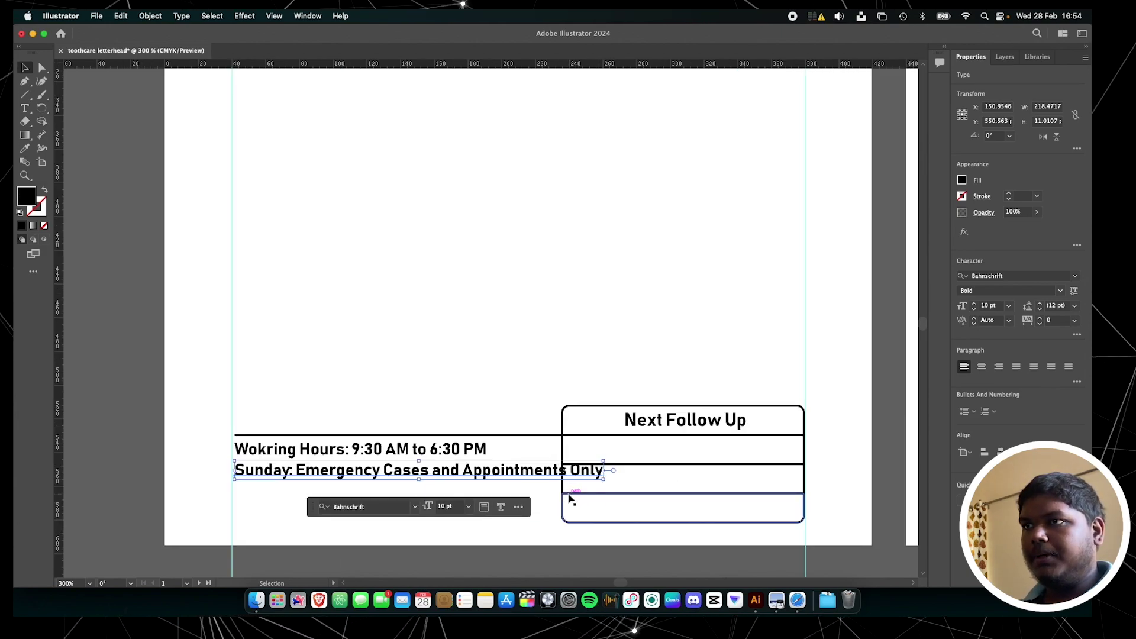
pyautogui.click(629, 469)
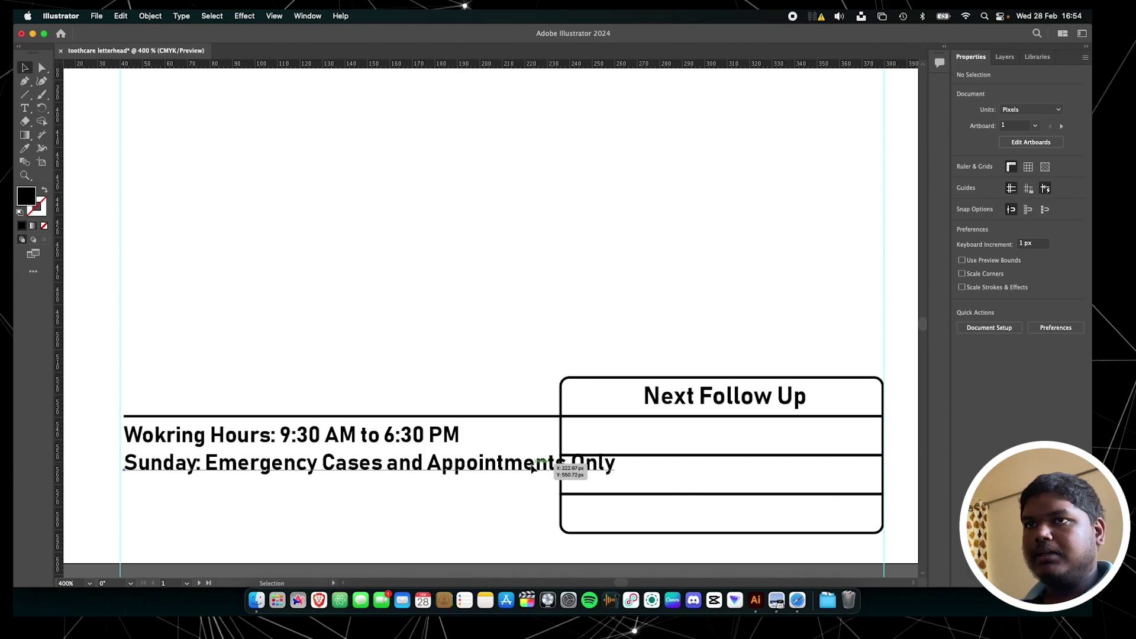
# Convert the Sunday line to area type, narrow it to wrap, and indent 'Appointments Only'
pyautogui.click(532, 469)
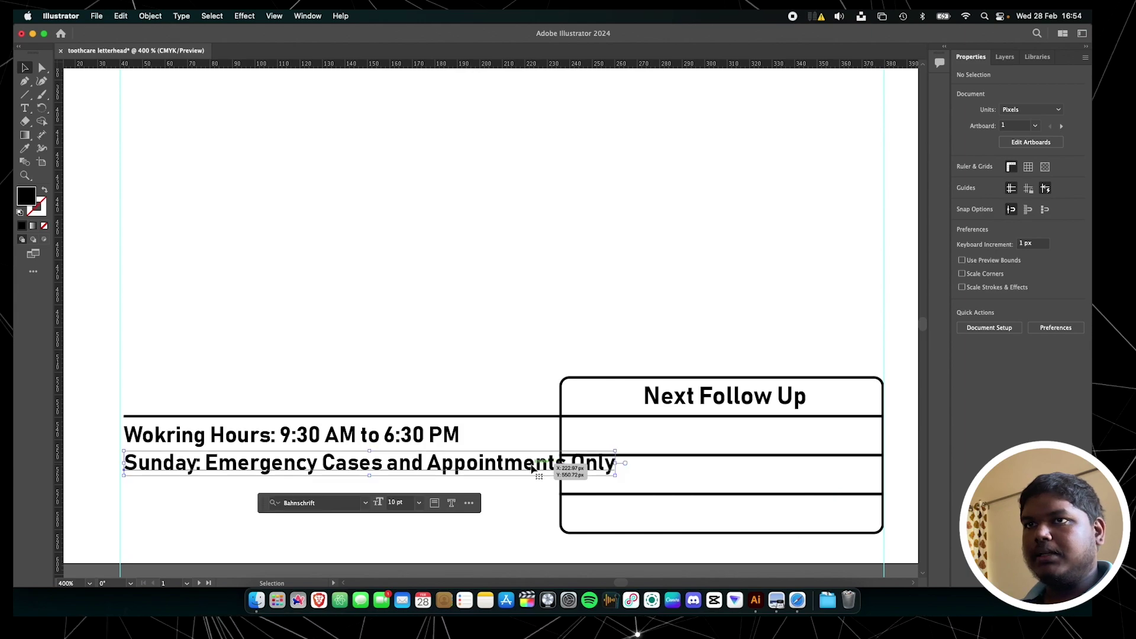
pyautogui.click(625, 467)
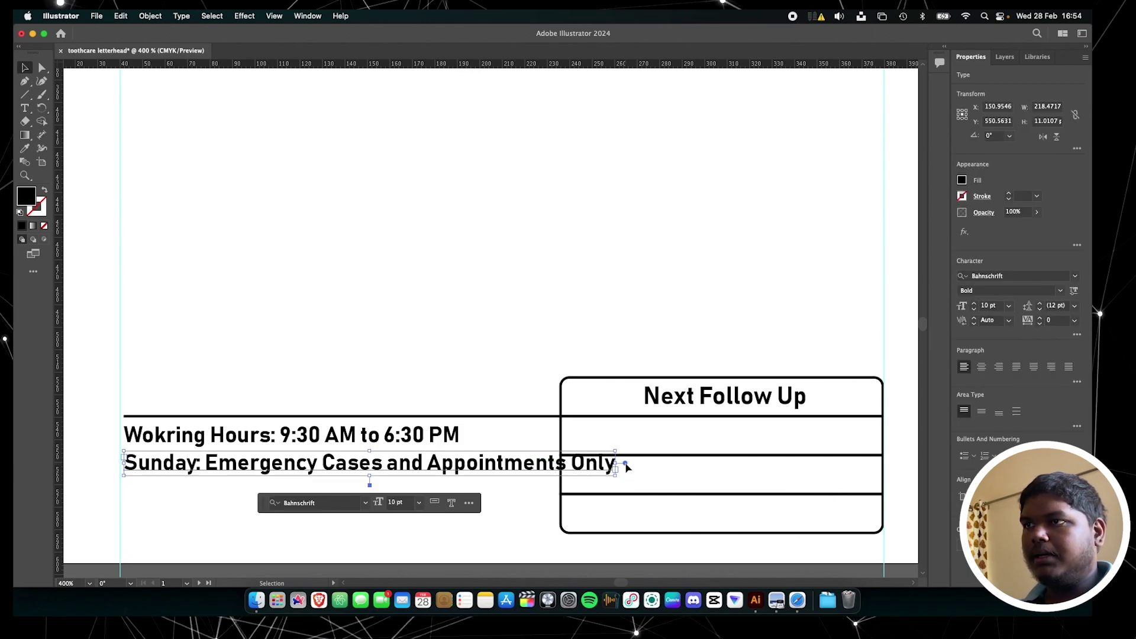
pyautogui.moveTo(623, 463); pyautogui.dragTo(491, 469)
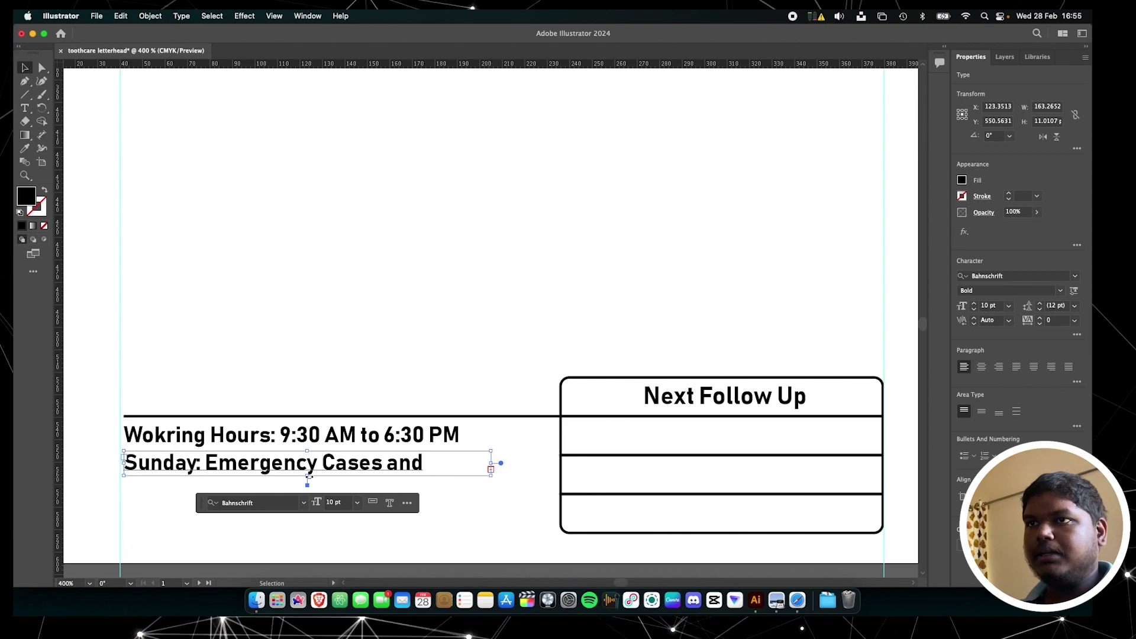
pyautogui.moveTo(308, 475); pyautogui.dragTo(308, 514)
pyautogui.doubleClick(178, 496)
pyautogui.press('Tab')
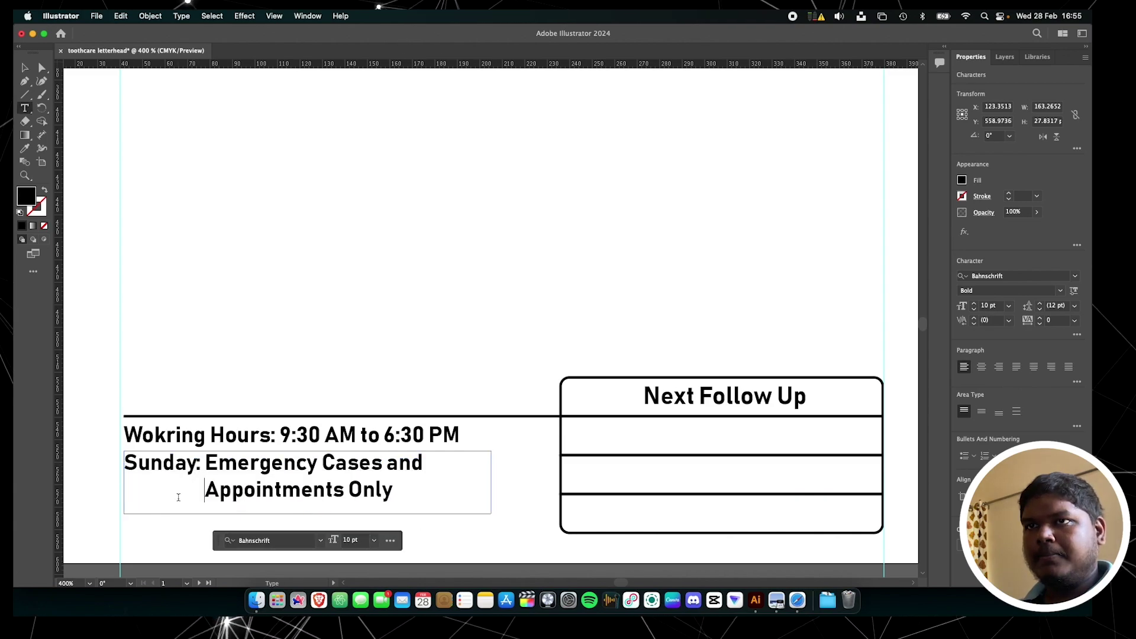
# Narrow the Malayalam text frame to the second page's width
pyautogui.press('Escape')
pyautogui.press('super+0')
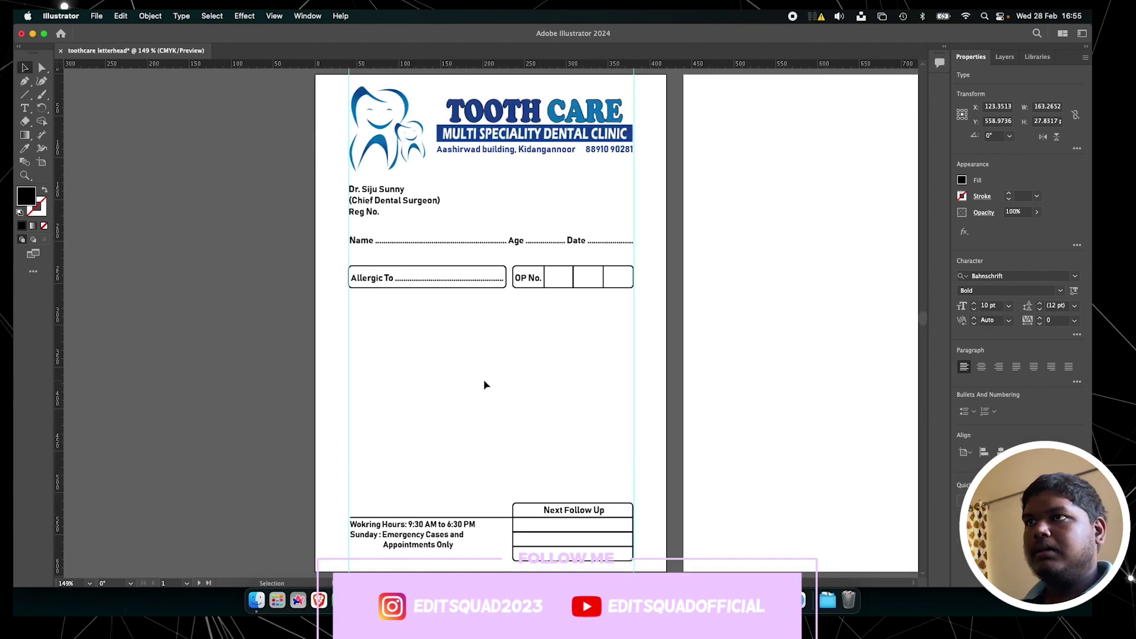
pyautogui.click(484, 384)
pyautogui.hscroll(5, 485, 385)
pyautogui.press('a')
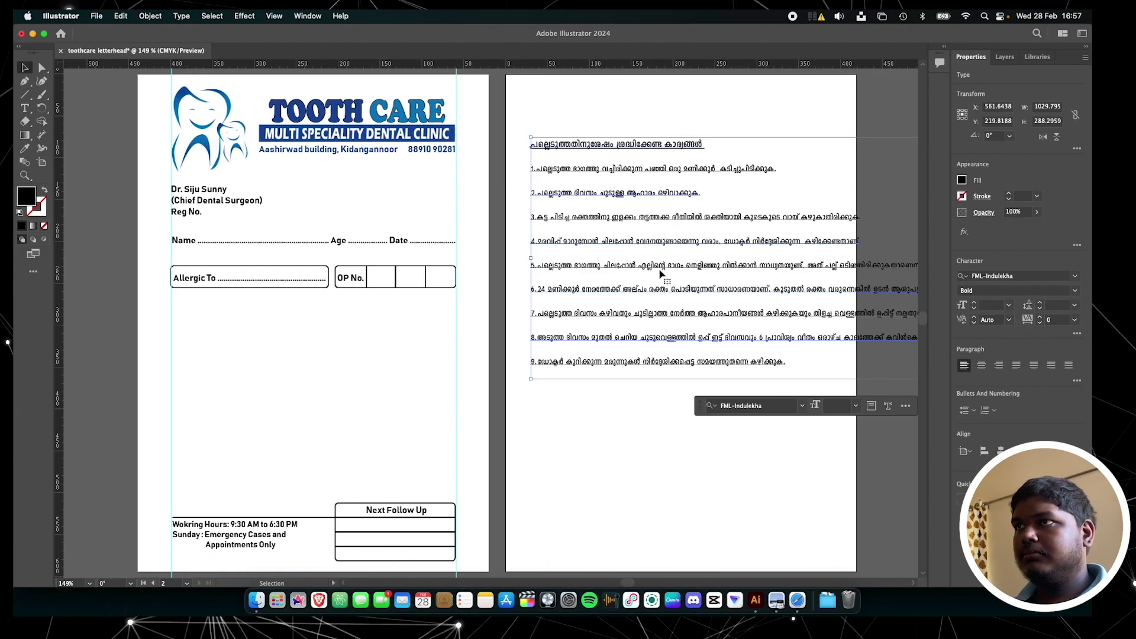
pyautogui.hscroll(10, 661, 274)
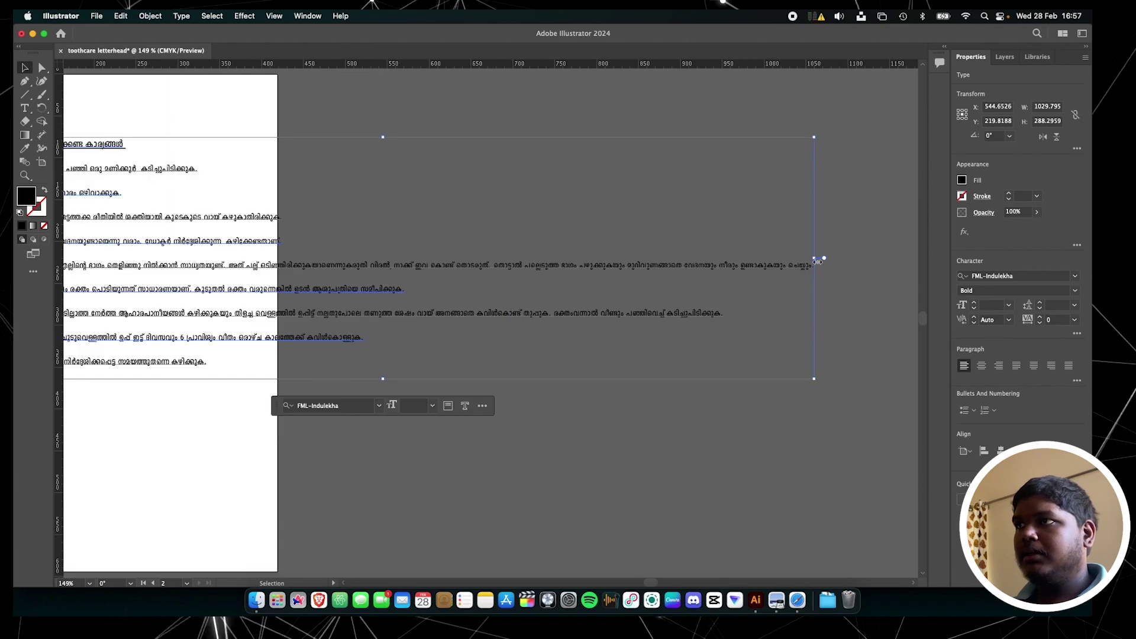
pyautogui.moveTo(816, 260); pyautogui.dragTo(246, 256)
pyautogui.hscroll(-4, 350, 312)
pyautogui.press('v')
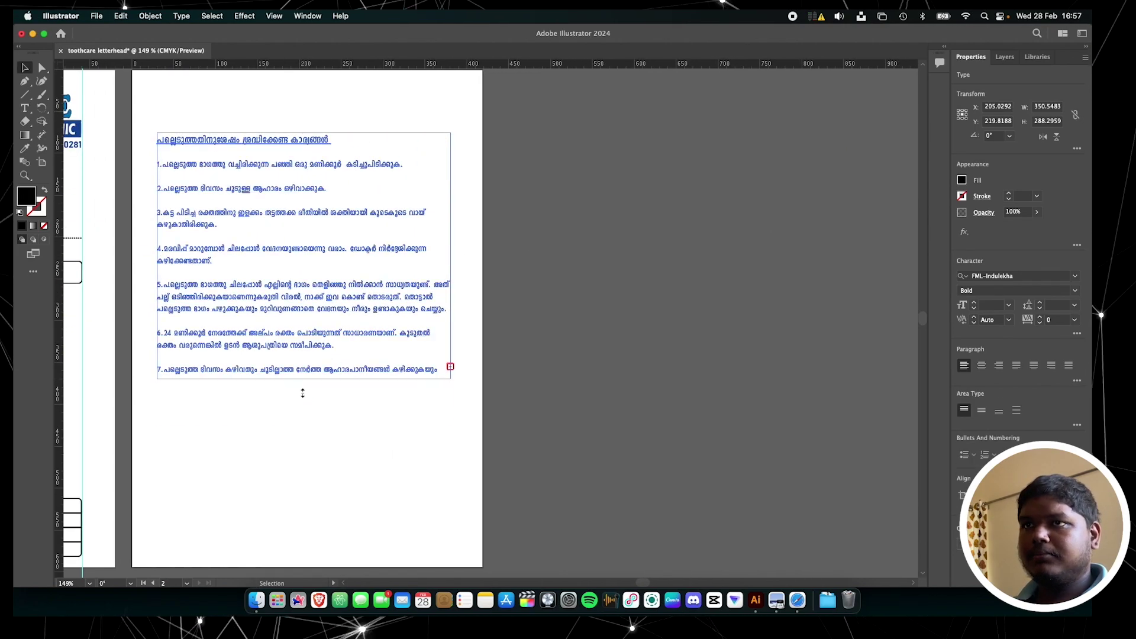
# Extend the frame to show all nine points, position it, and delete the stray horizontal guide
pyautogui.moveTo(302, 377); pyautogui.dragTo(302, 513)
pyautogui.hscroll(-5, 526, 421)
pyautogui.moveTo(601, 403); pyautogui.dragTo(605, 401)
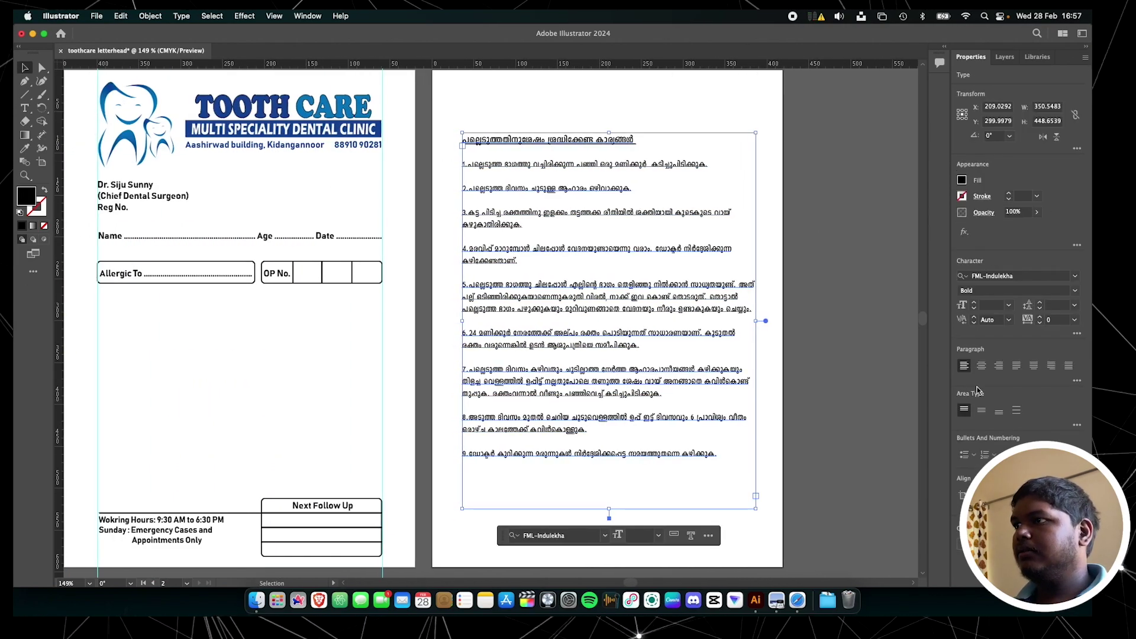
pyautogui.click(787, 431)
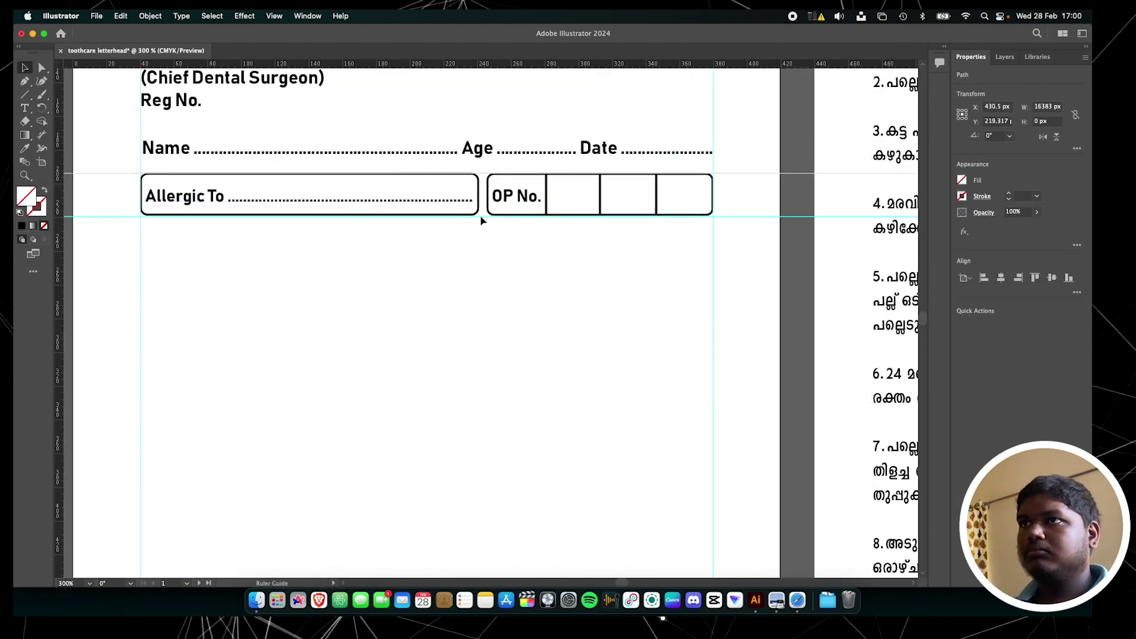
pyautogui.press('Delete')
pyautogui.press('super+alt+0')
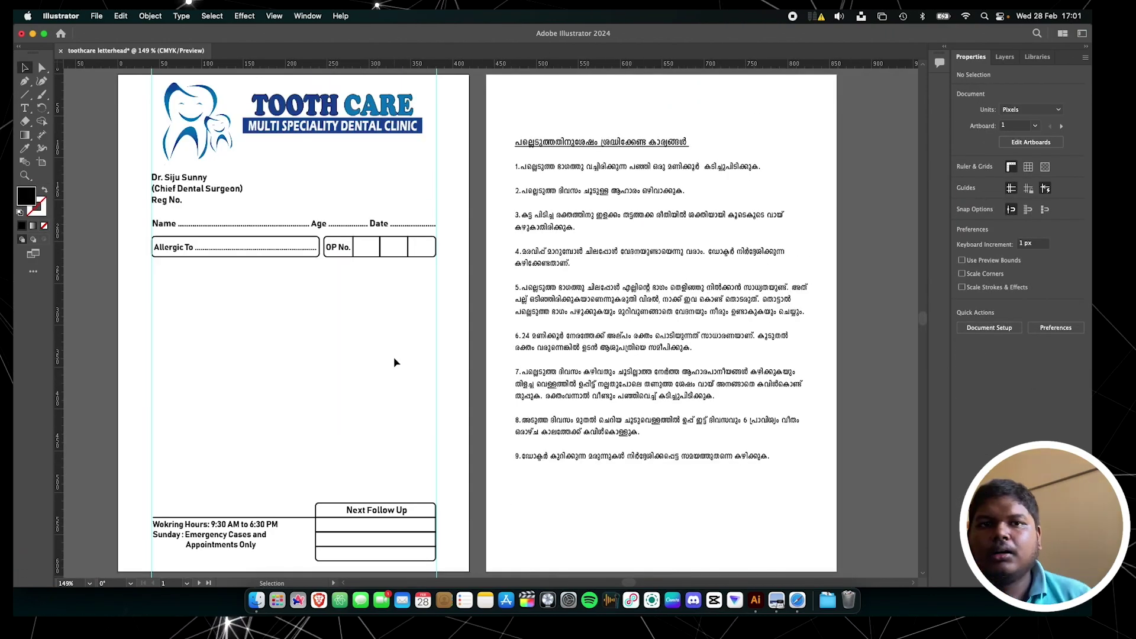